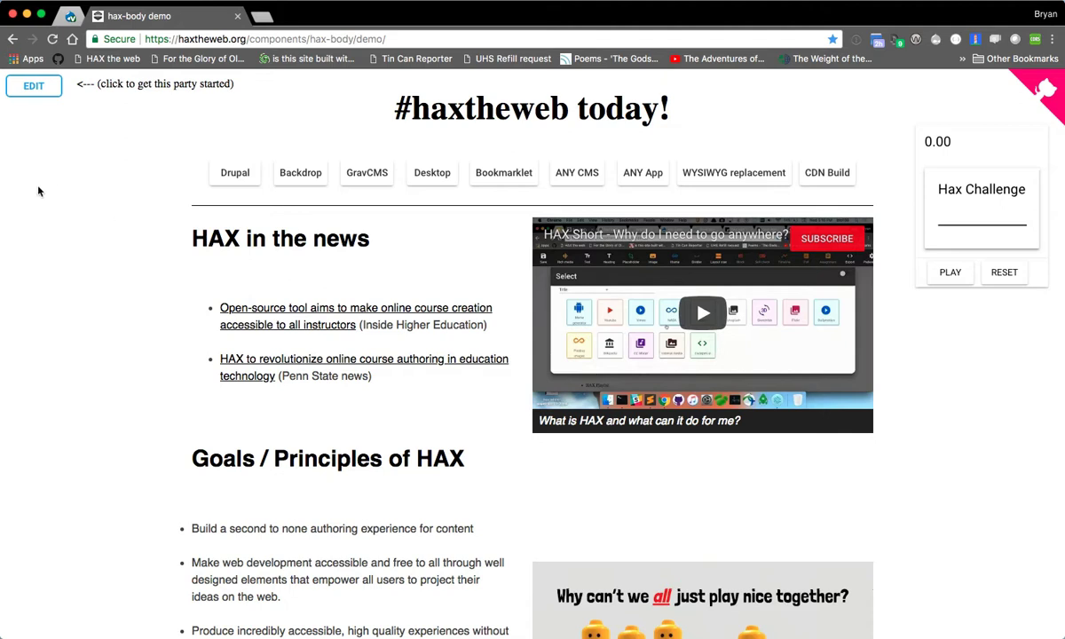
pyautogui.scroll(-15, 116, 267)
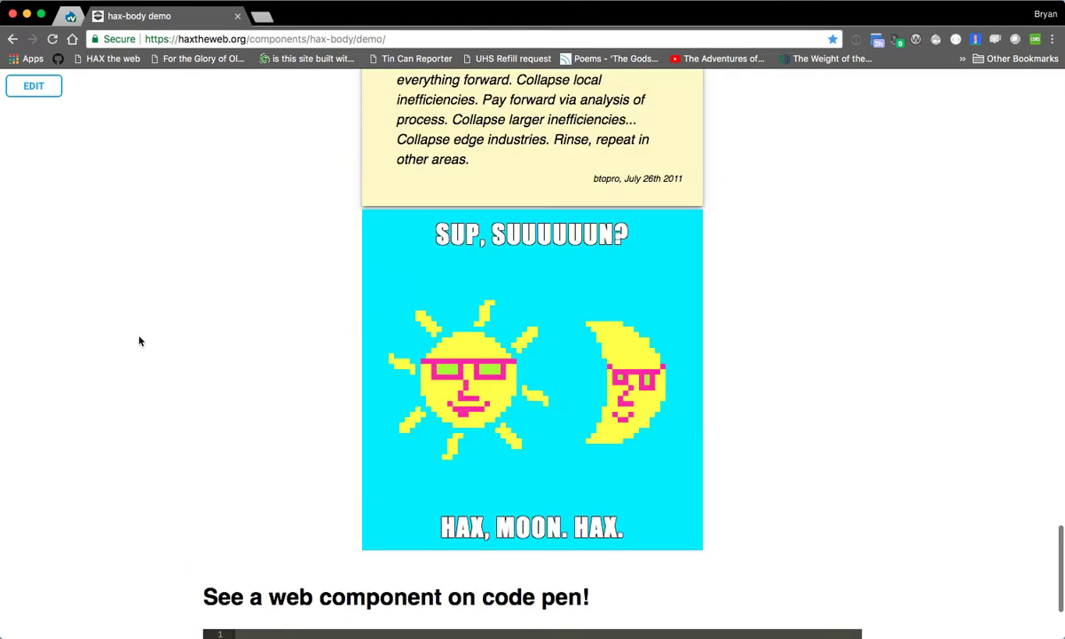
pyautogui.scroll(-3, 137, 344)
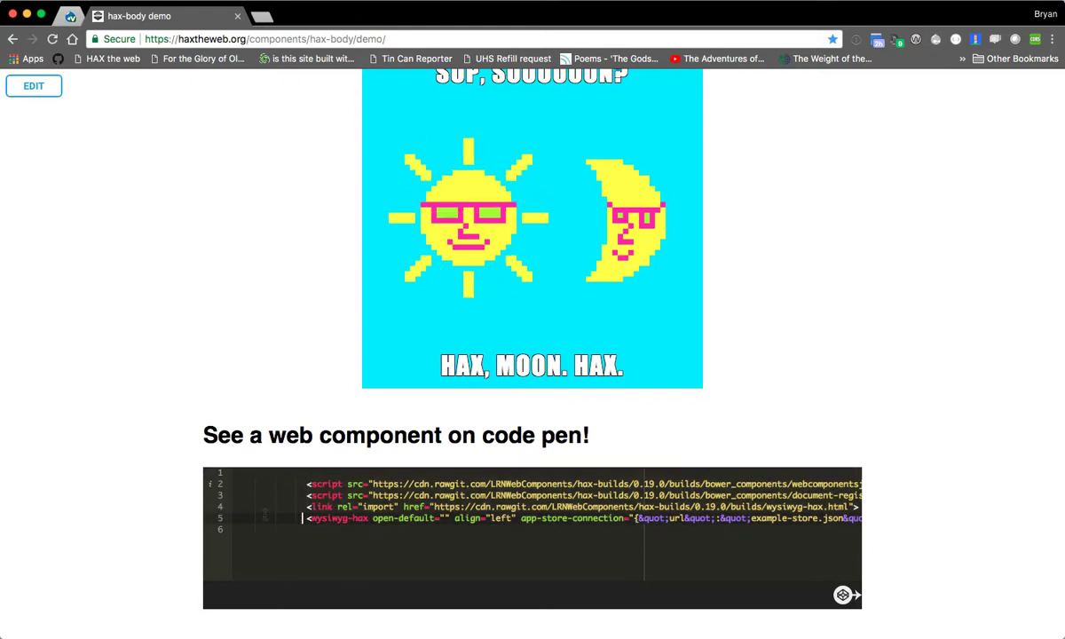
pyautogui.scroll(8, 220, 411)
pyautogui.scroll(15, 220, 411)
pyautogui.click(35, 87)
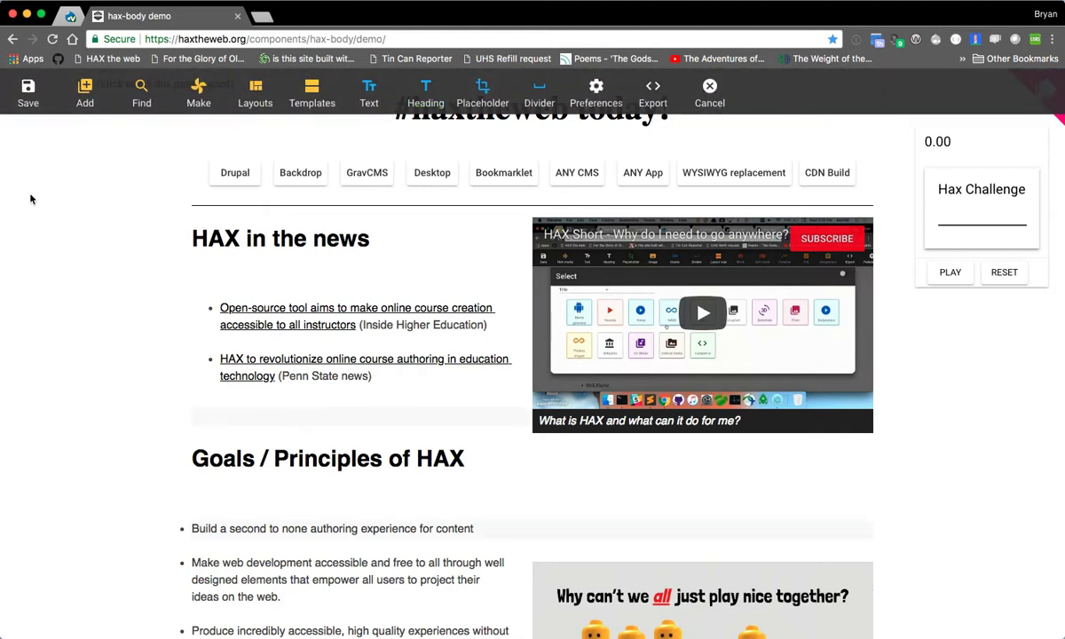
pyautogui.click(710, 93)
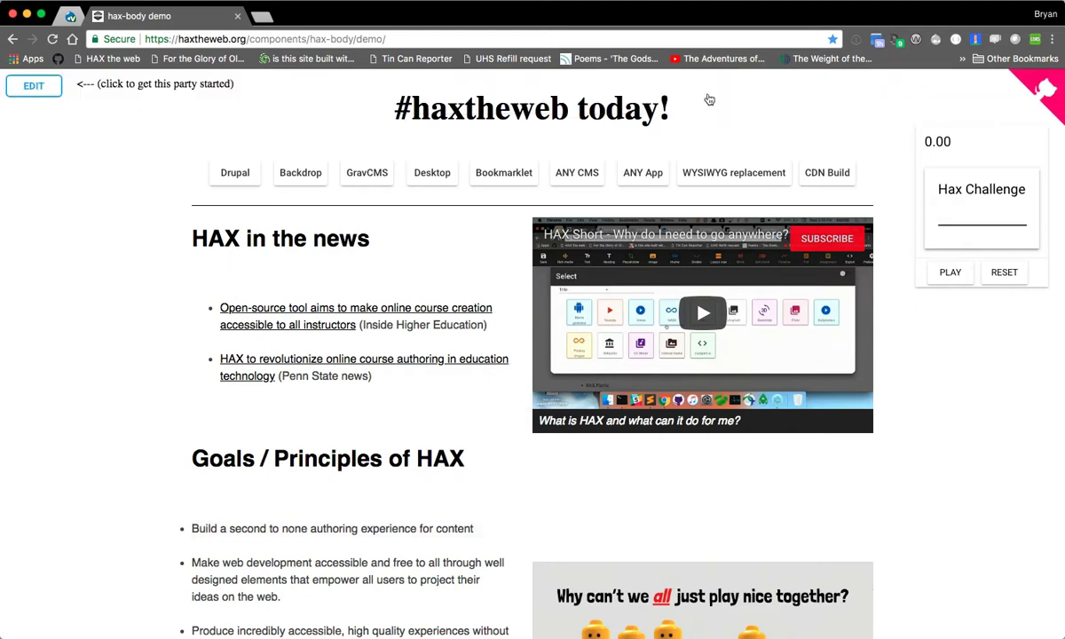
# - Put the page in edit mode and set the "What is HAX and what can it do for me?" video to left-aligned at full width
pyautogui.click(32, 86)
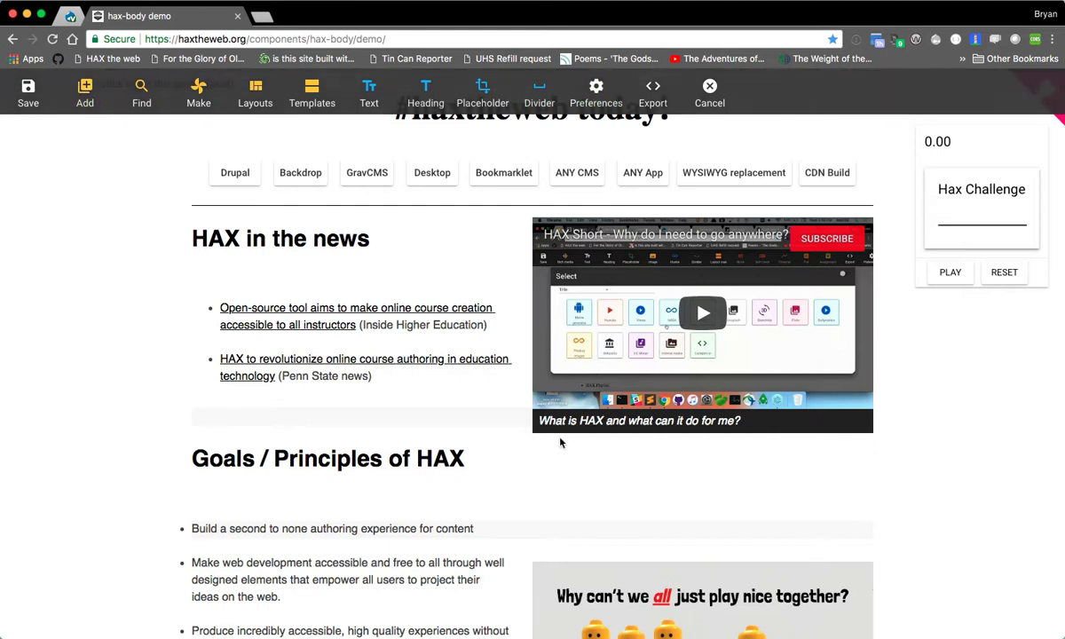
pyautogui.click(629, 425)
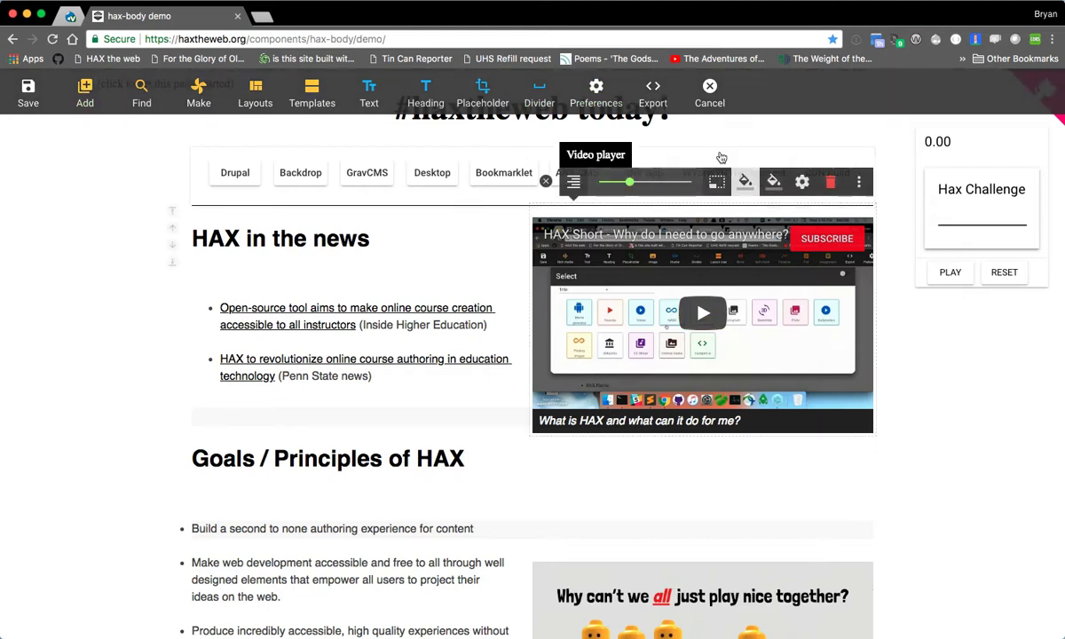
pyautogui.moveTo(630, 182); pyautogui.dragTo(694, 183)
pyautogui.click(252, 183)
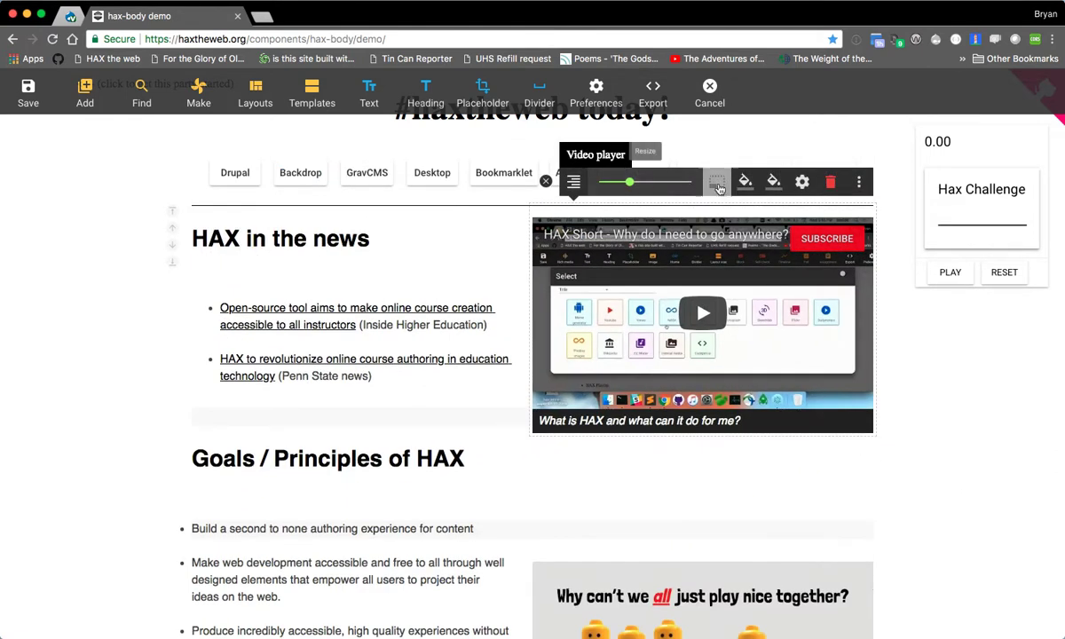
pyautogui.click(577, 184)
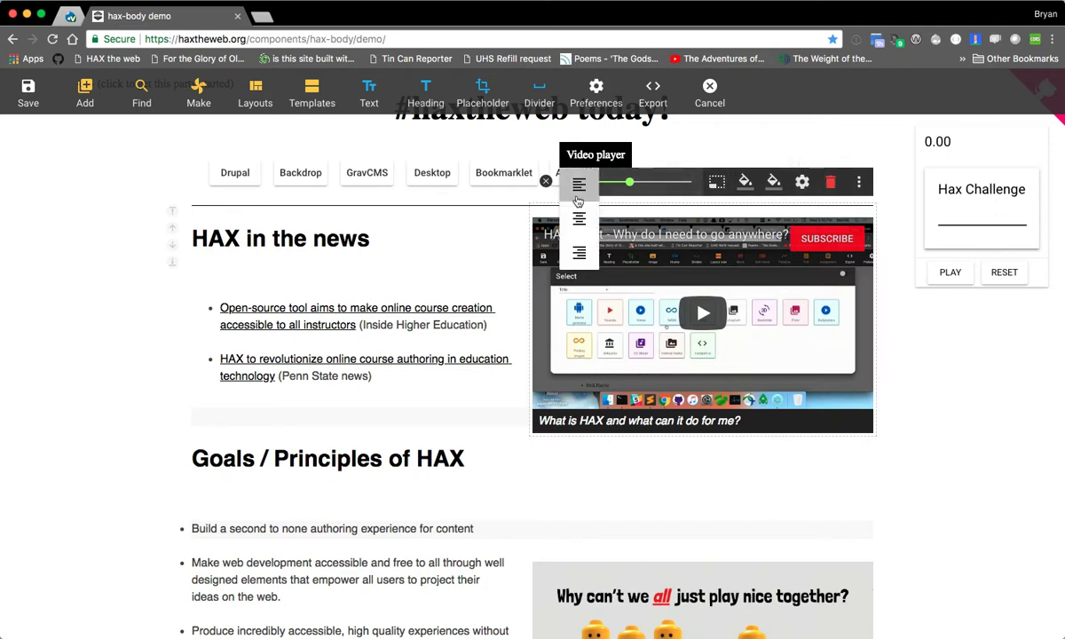
pyautogui.click(578, 185)
pyautogui.click(346, 183)
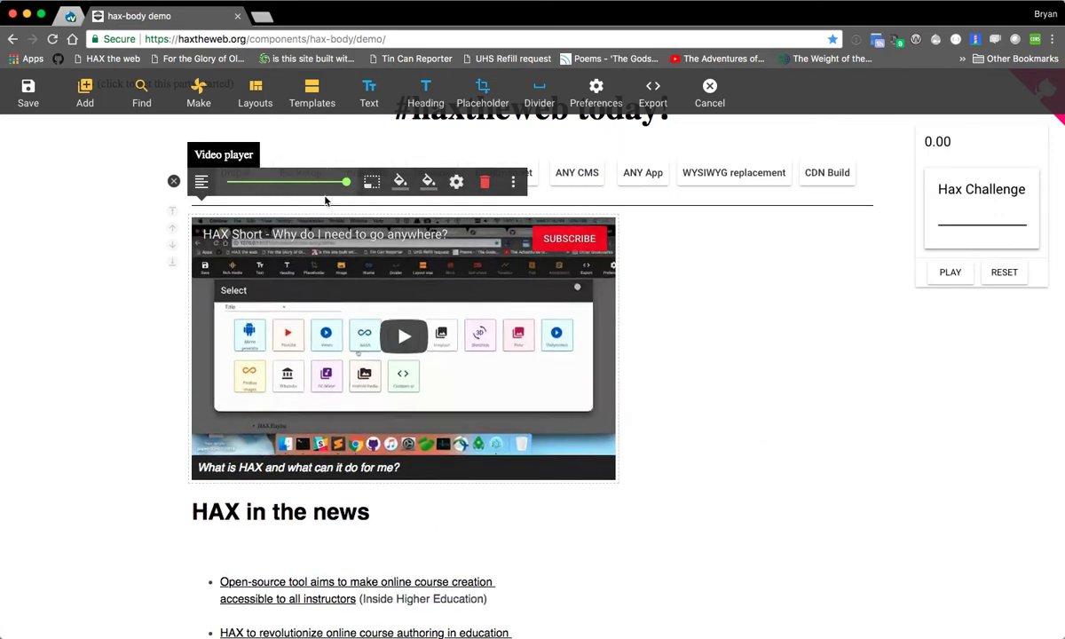
pyautogui.click(174, 185)
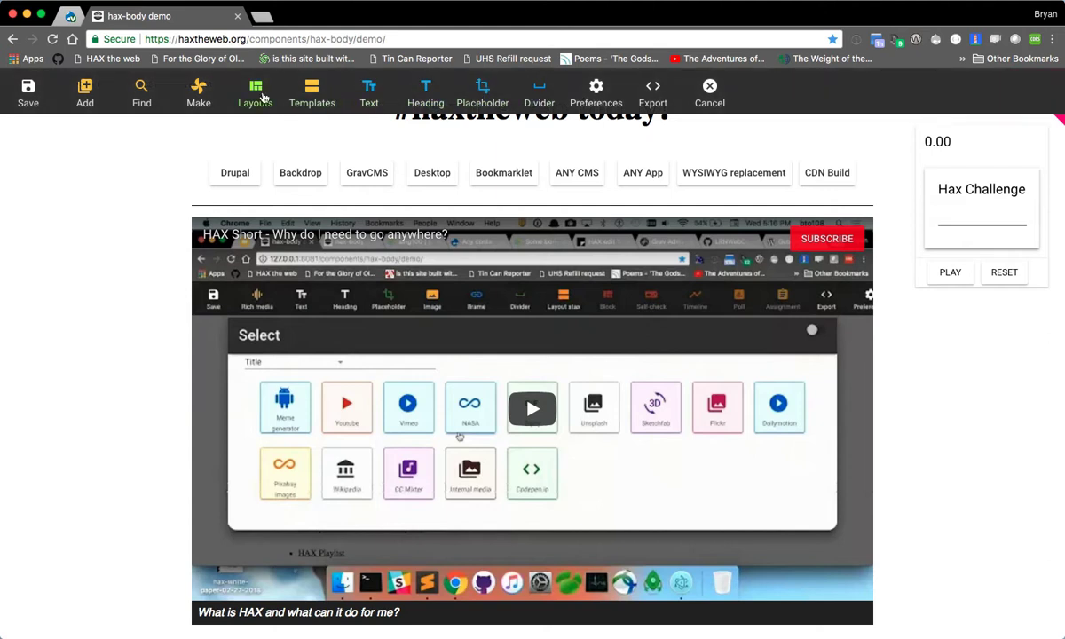
pyautogui.click(84, 93)
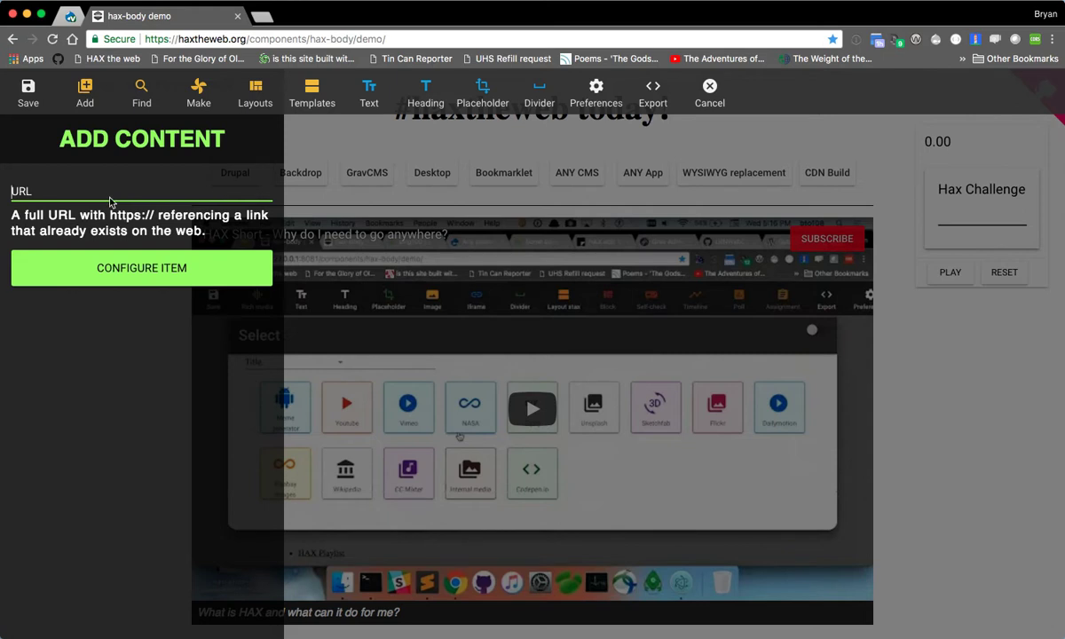
pyautogui.write('https://images-assets.nasa.gov/image/0000560/0000560~thumb.jpg')
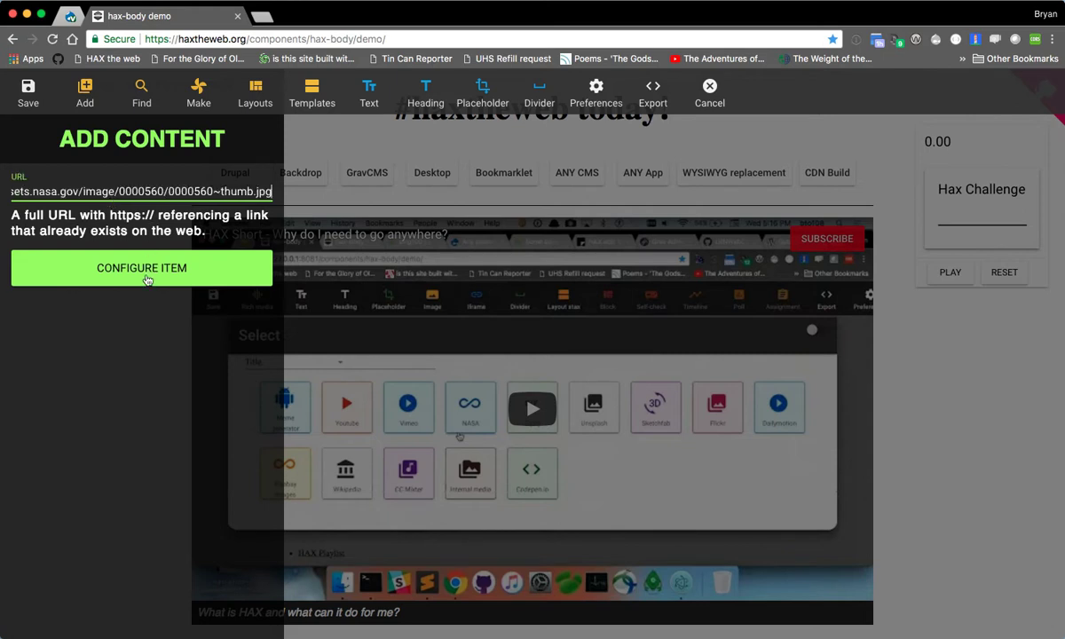
pyautogui.click(139, 277)
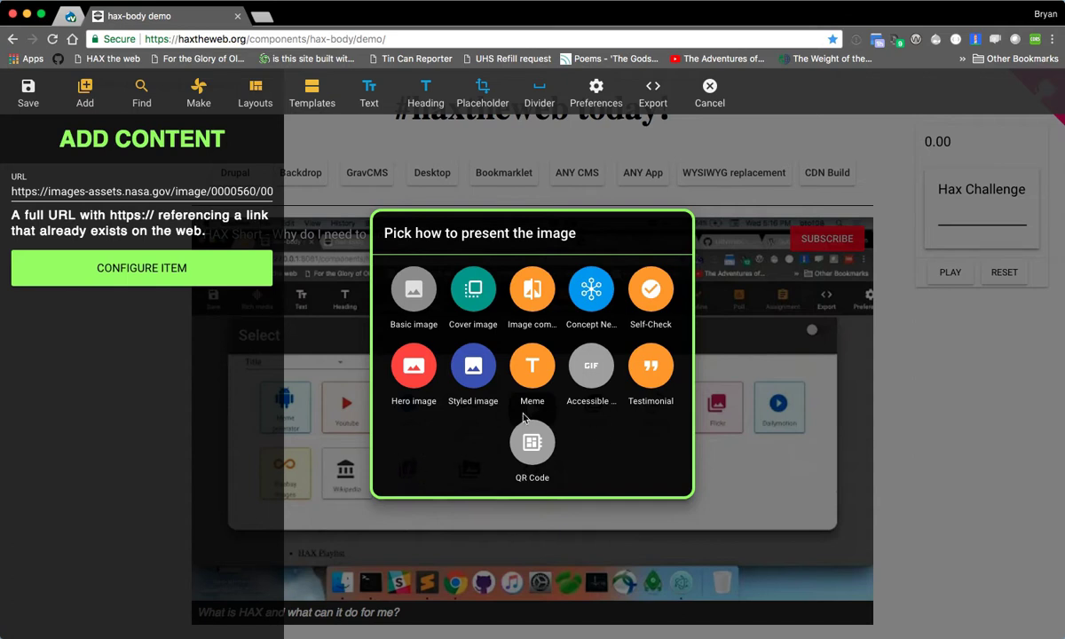
pyautogui.click(532, 385)
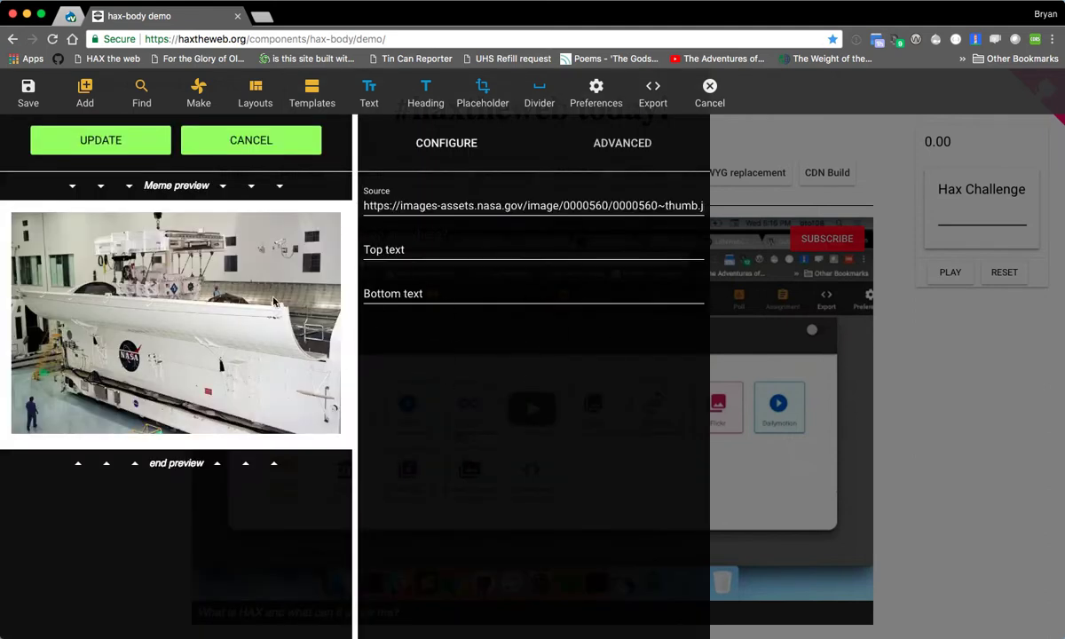
# - Caption the meme "Settings and stupid stuff" above and "that'll go away soon!" below, and insert it into the page
pyautogui.click(436, 253)
pyautogui.write('Settings and')
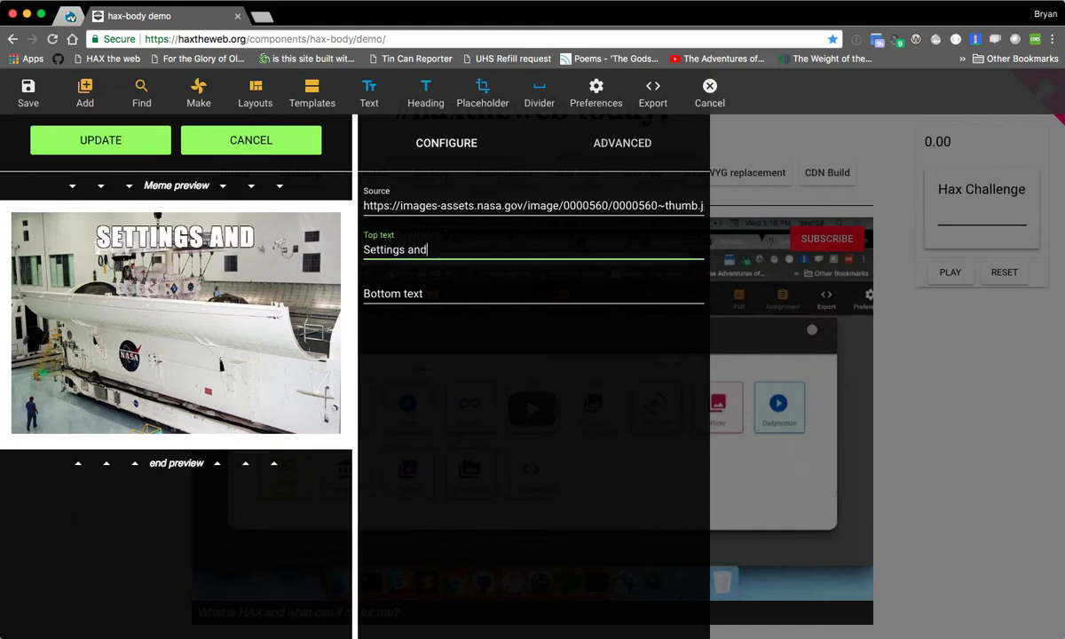
pyautogui.write(' stupid stuff')
pyautogui.press('Tab')
pyautogui.write("that'll go away soon!")
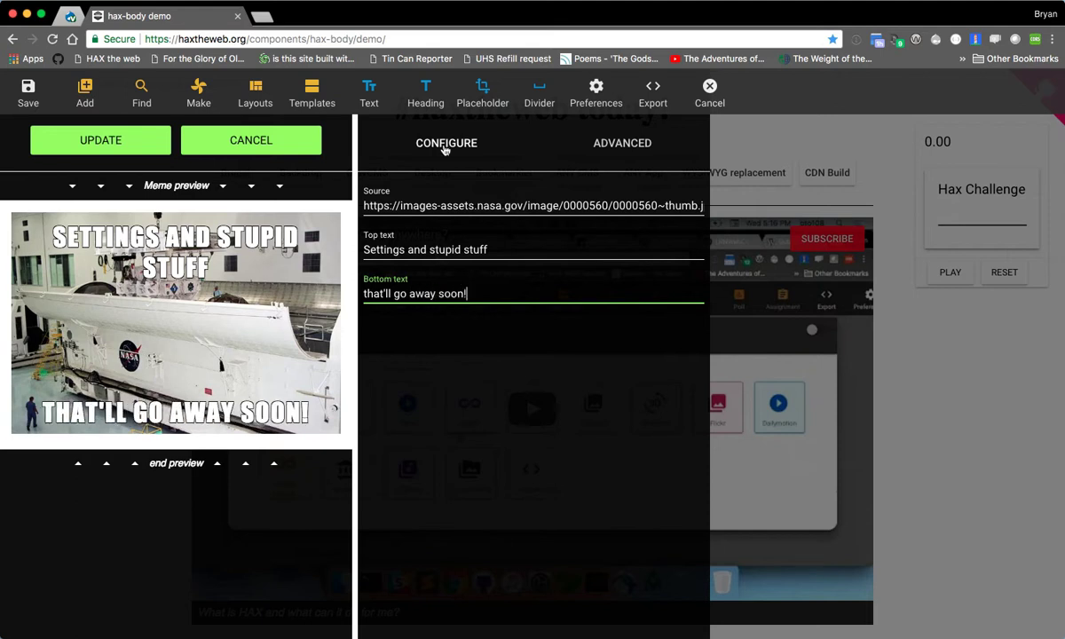
pyautogui.click(621, 146)
pyautogui.click(450, 146)
pyautogui.click(102, 151)
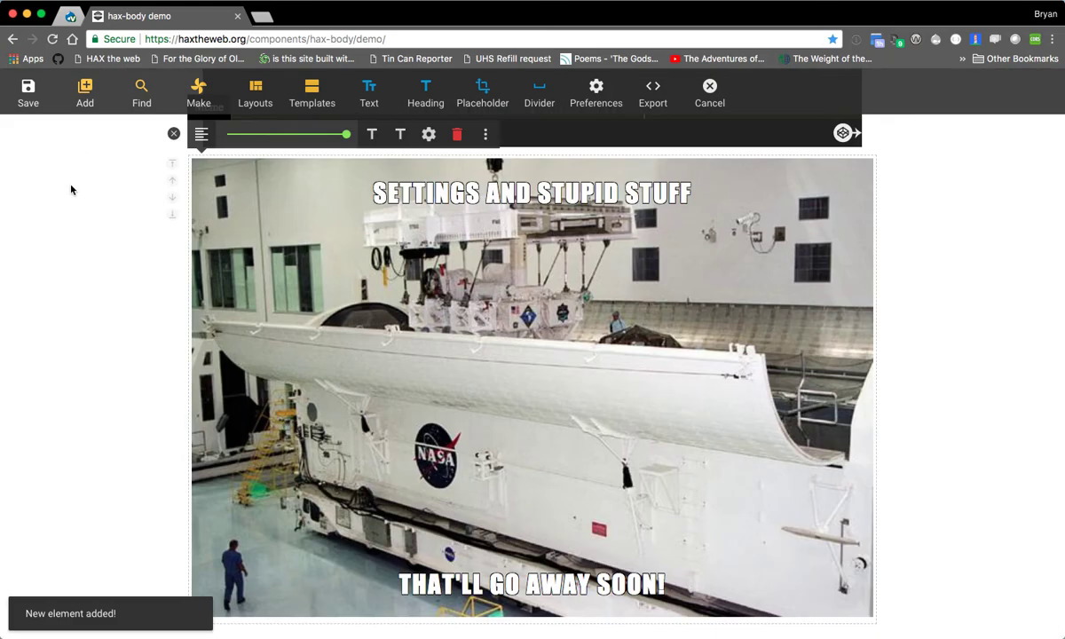
# - Shrink the NASA meme to about three quarters of the content width
pyautogui.scroll(1, 99, 461)
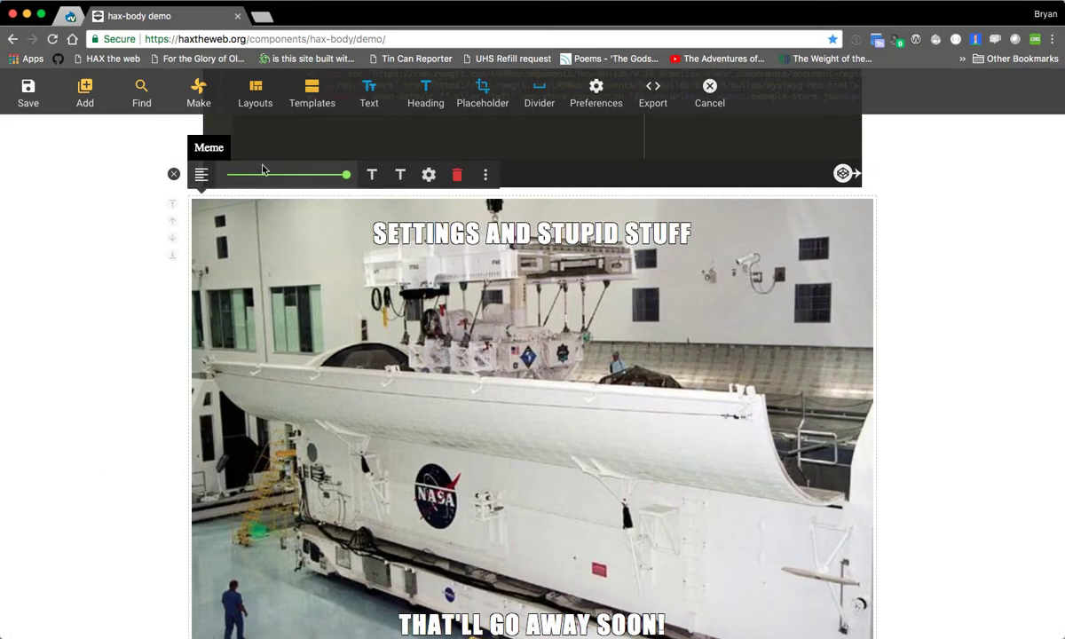
pyautogui.click(265, 174)
pyautogui.click(229, 364)
pyautogui.click(306, 480)
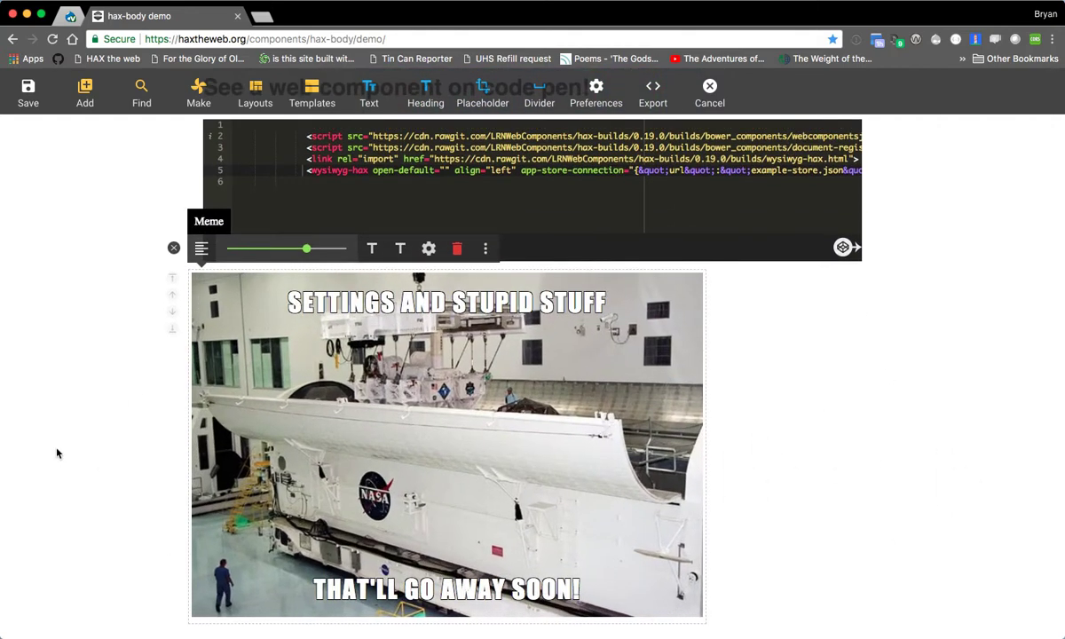
# - Examine the available Find media sources and compare them with the Add content form
pyautogui.scroll(5, 55, 452)
pyautogui.scroll(2, 44, 408)
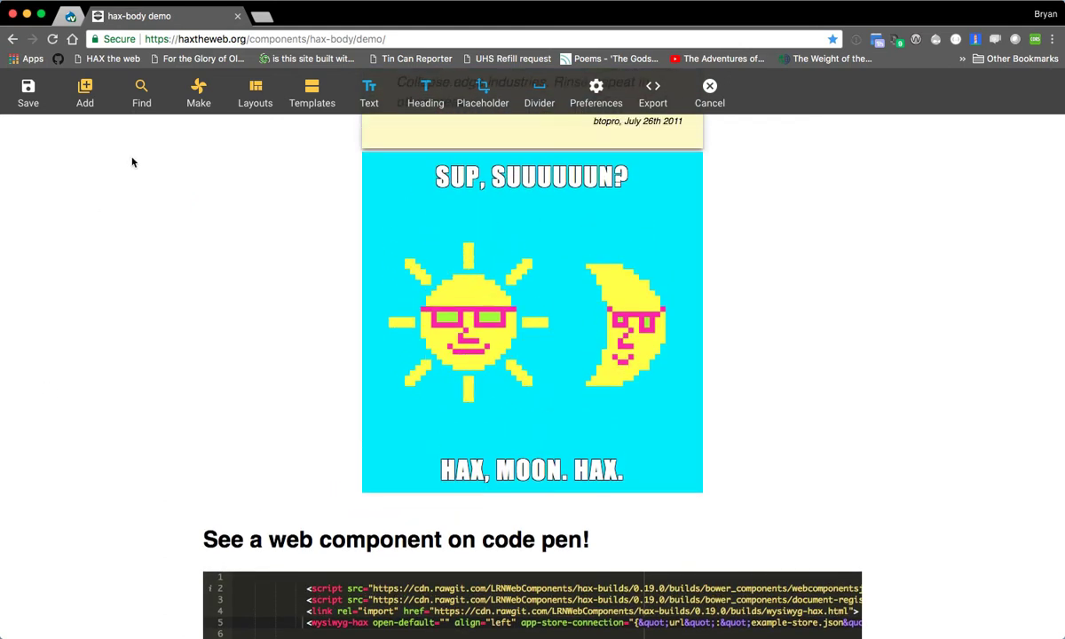
pyautogui.click(140, 100)
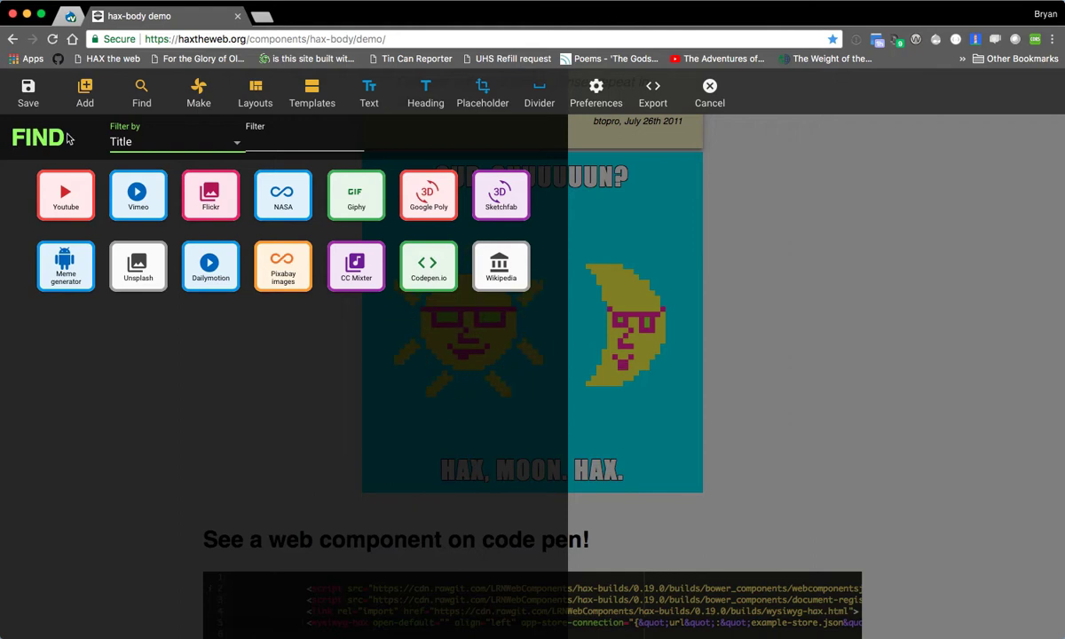
pyautogui.click(84, 94)
pyautogui.click(138, 95)
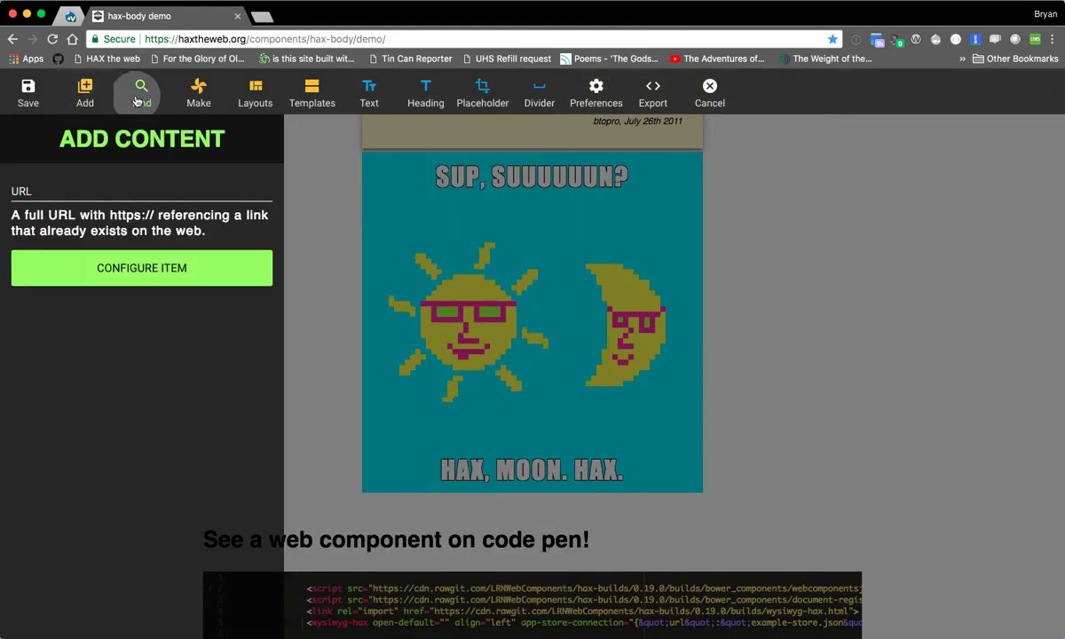
pyautogui.click(85, 94)
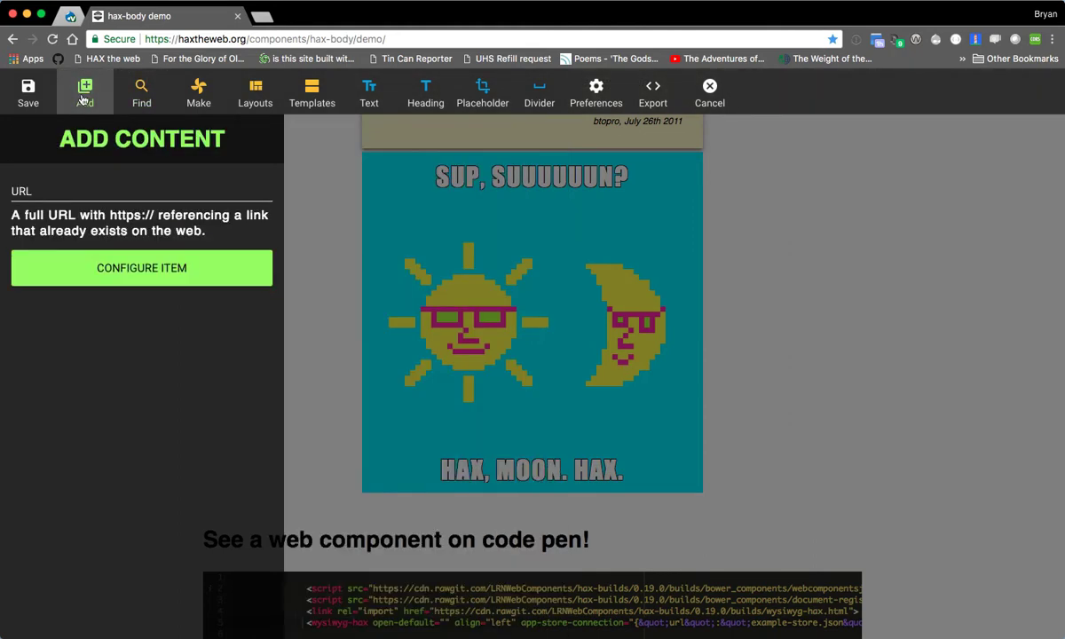
pyautogui.click(138, 95)
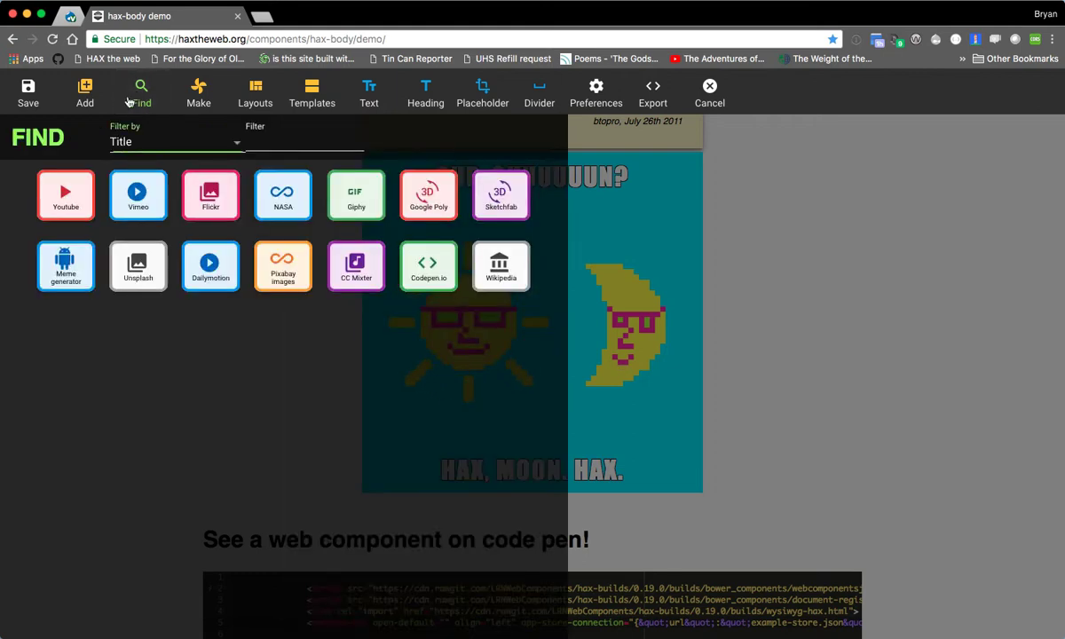
# - Make a Wikipedia article element with the search term "Drupal" and insert it into the page
pyautogui.click(188, 92)
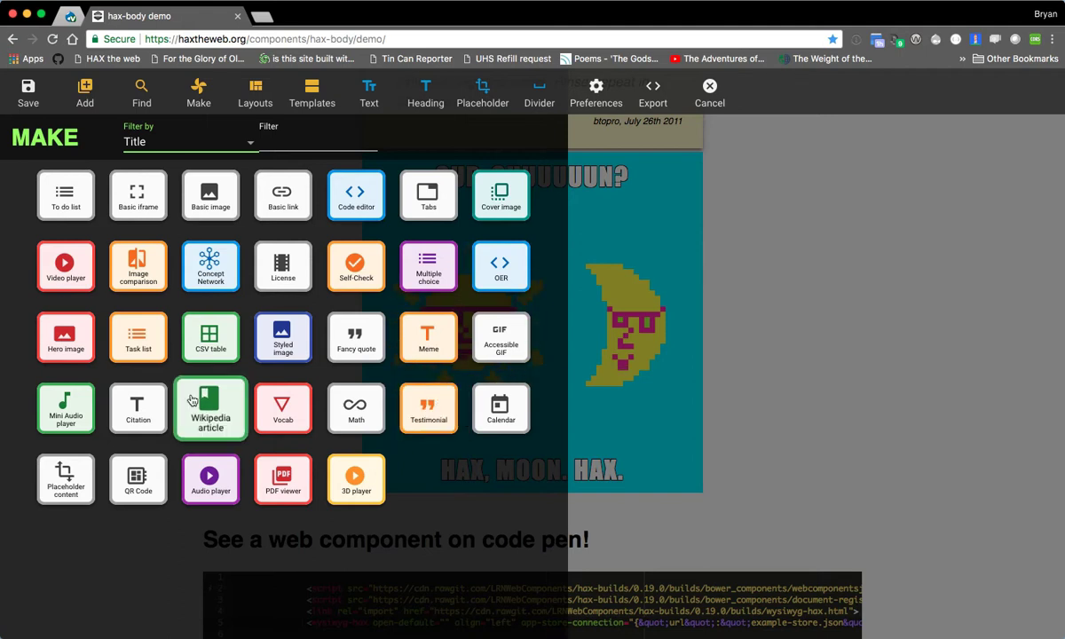
pyautogui.click(210, 417)
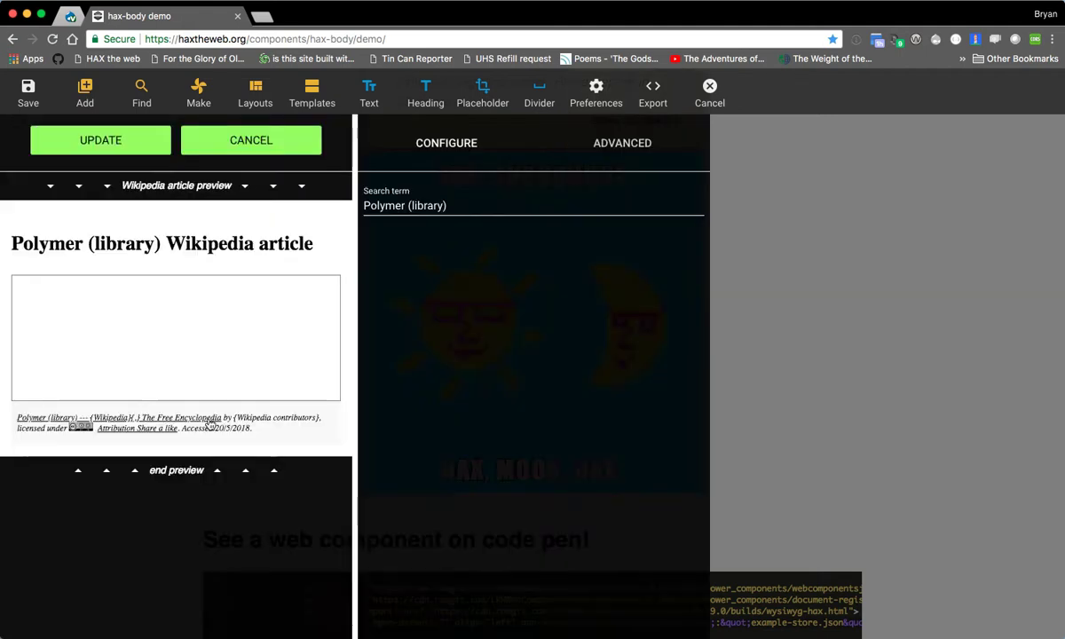
pyautogui.tripleClick(445, 206)
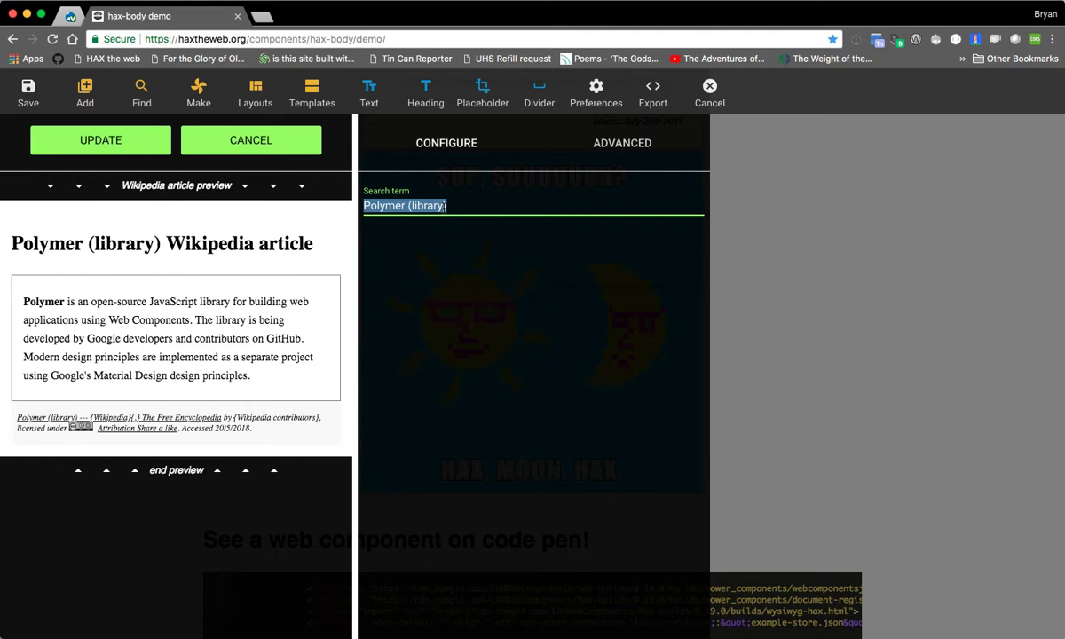
pyautogui.write('Drupal')
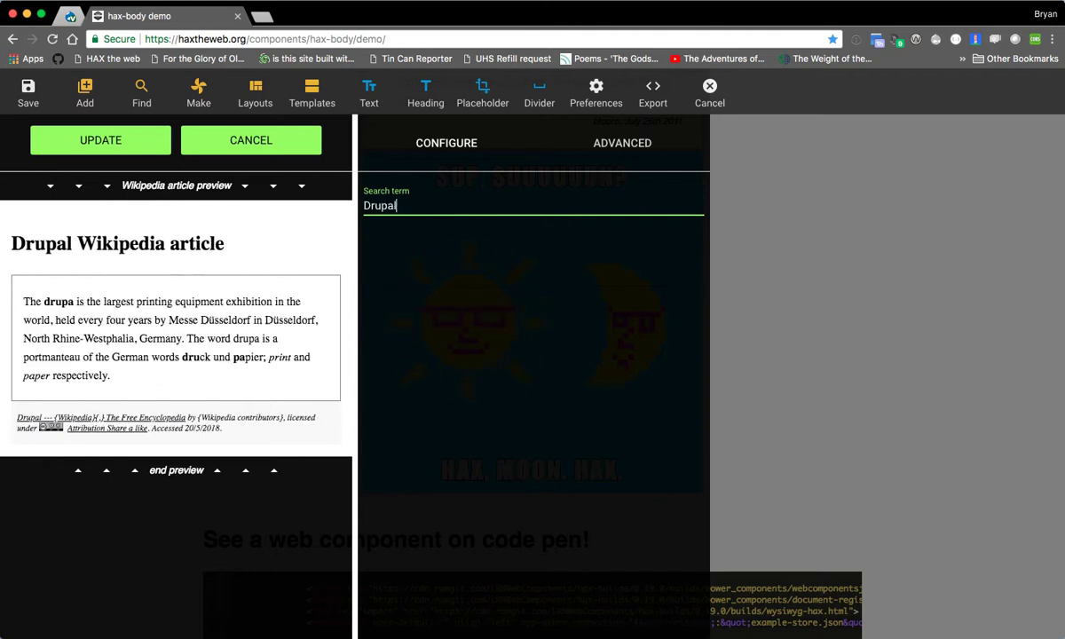
pyautogui.click(97, 147)
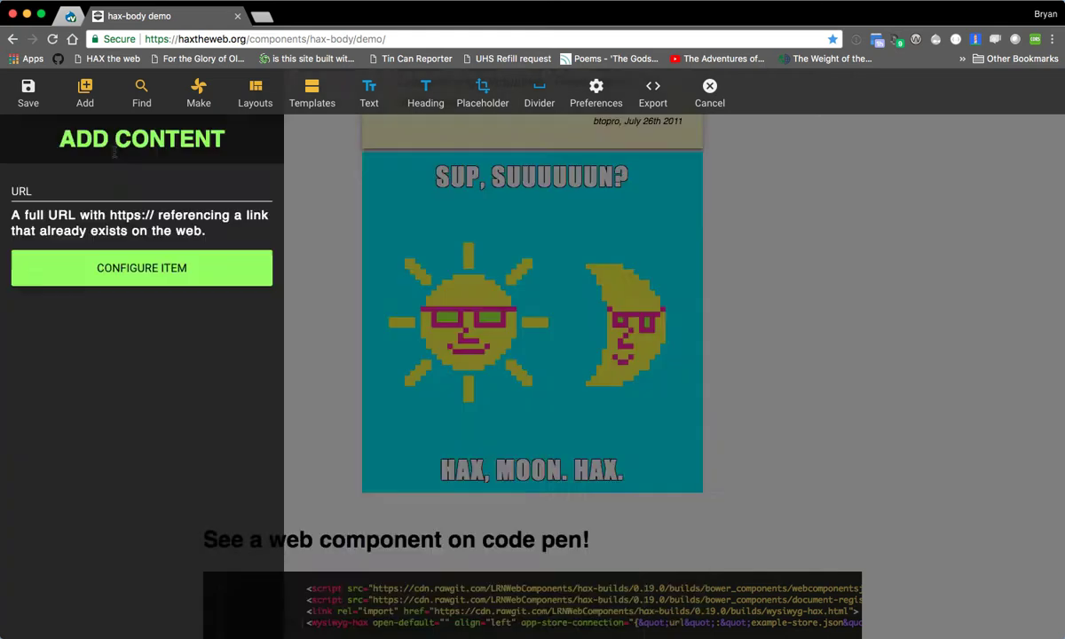
# - Search YouTube for "ELMS:LN" from the Find media sources and look through the videos
pyautogui.click(140, 96)
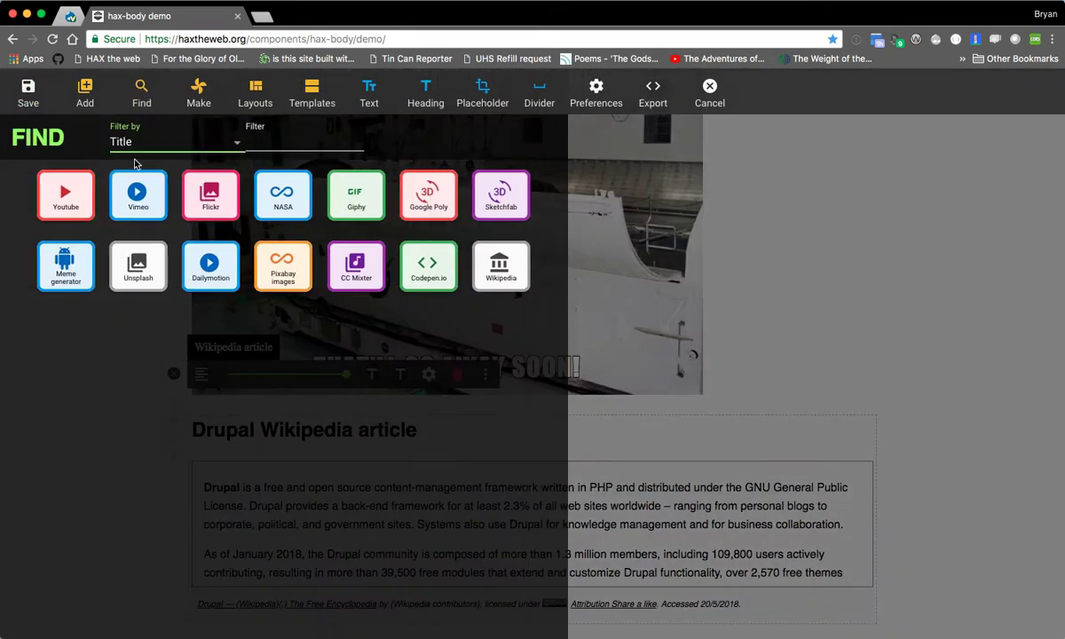
pyautogui.click(59, 199)
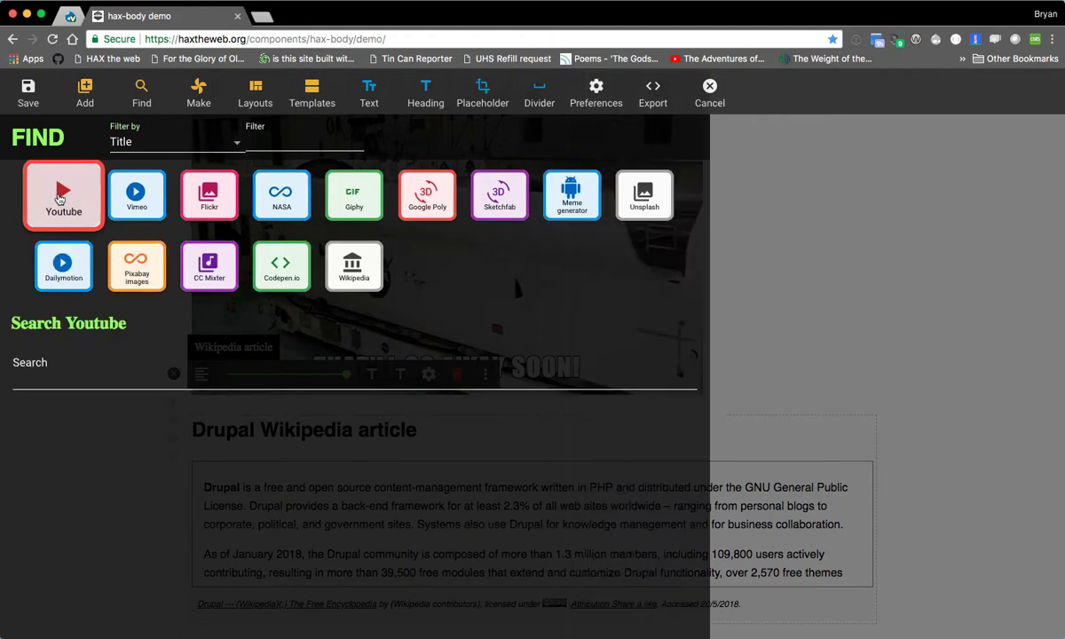
pyautogui.click(101, 374)
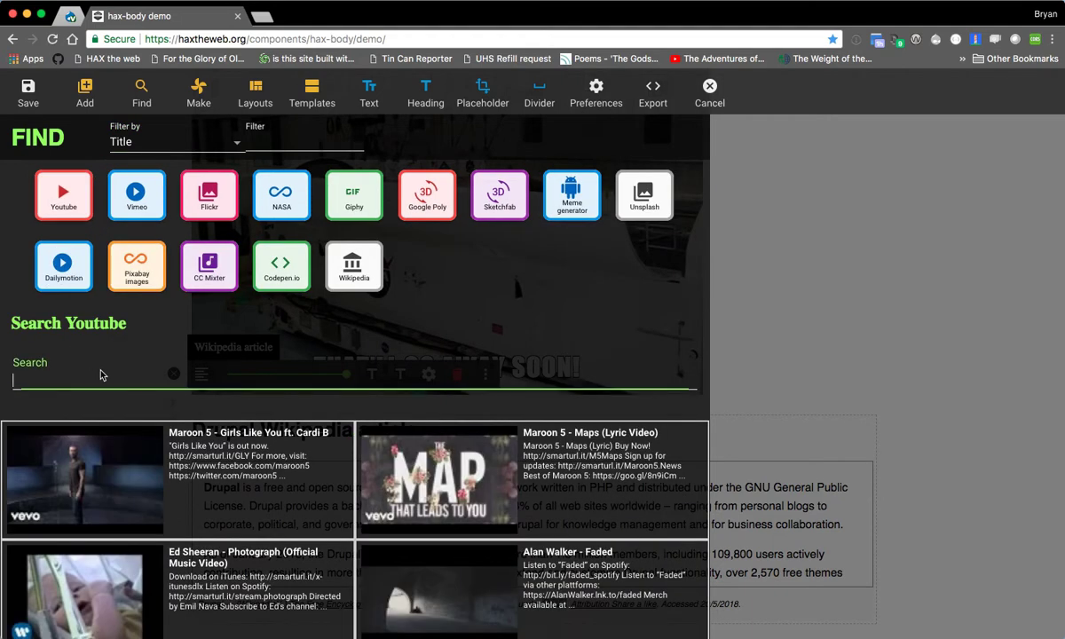
pyautogui.write('ELMS:LN')
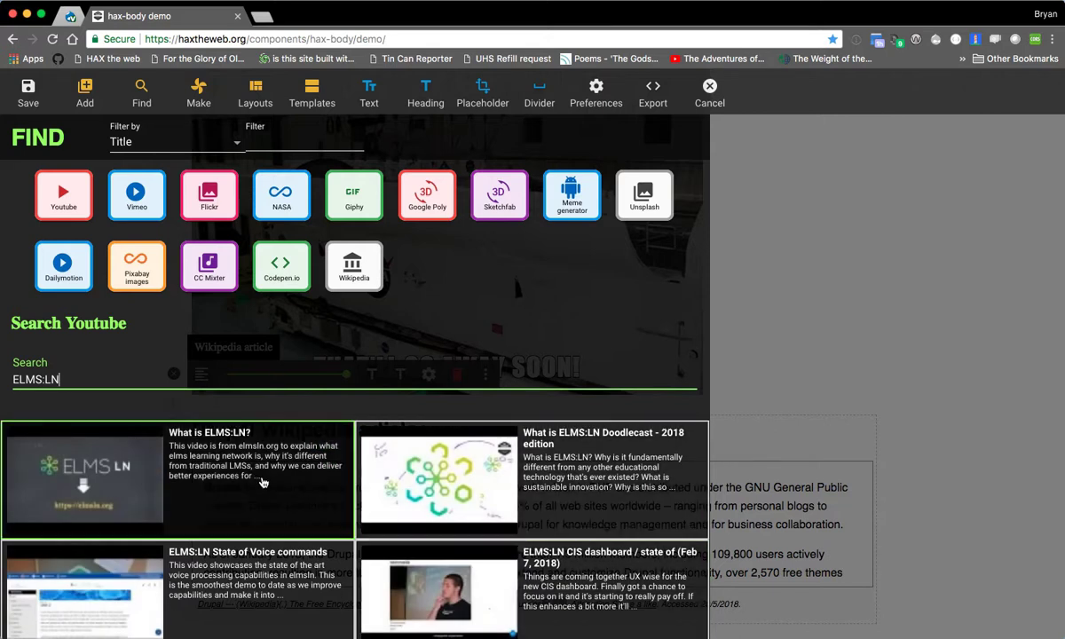
pyautogui.scroll(-3, 344, 386)
pyautogui.scroll(-1, 316, 369)
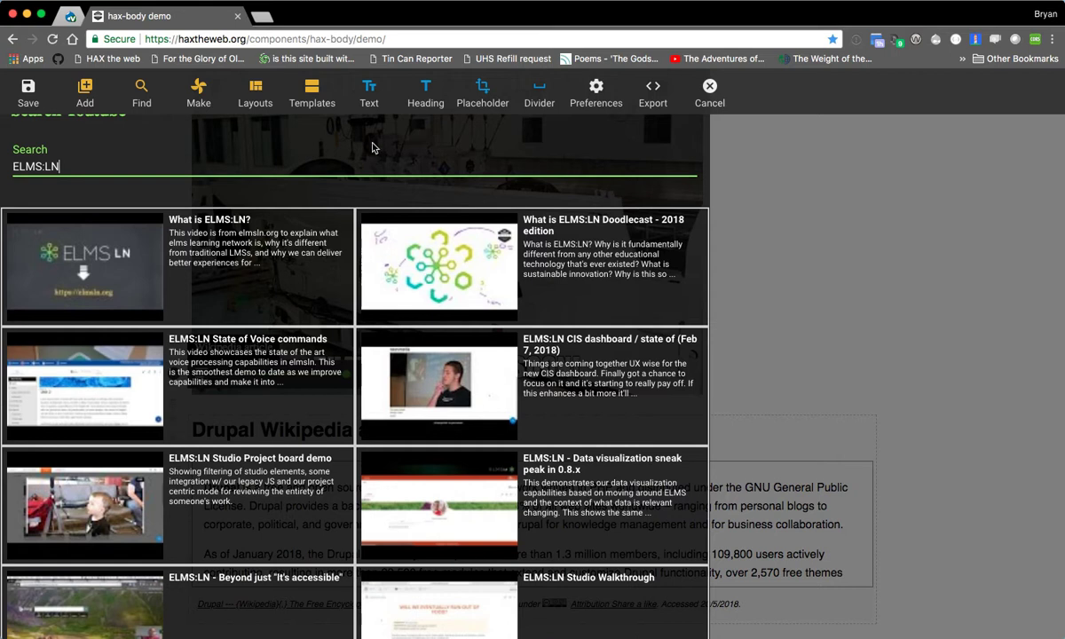
pyautogui.scroll(4, 238, 186)
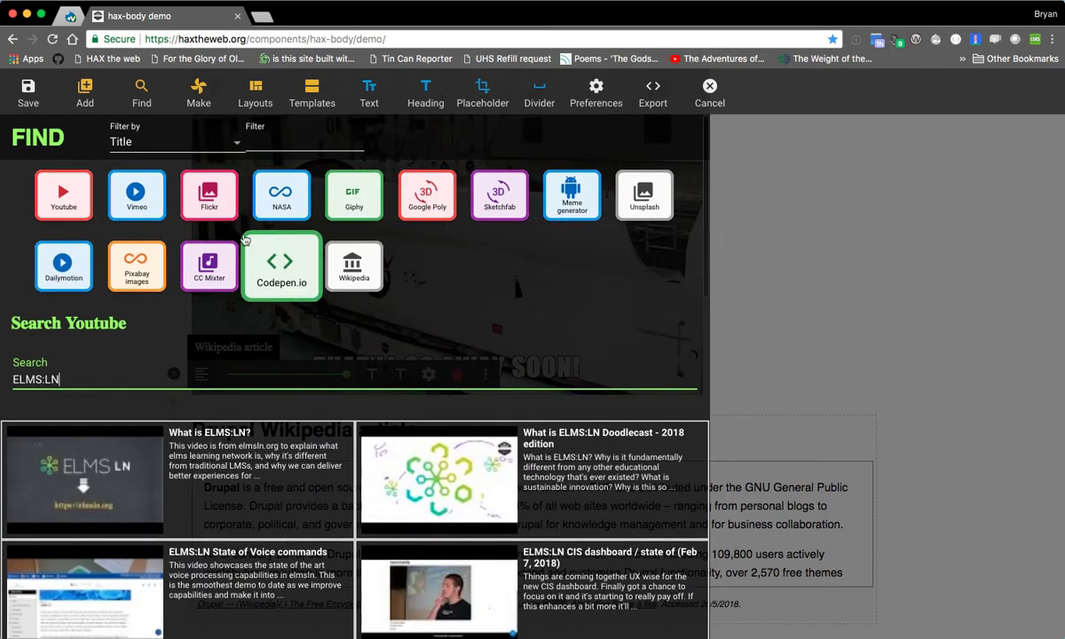
# - Pick the "What is ELMS:LN Doodlecast - 2018 edition" video from the YouTube results and display it as a video player
pyautogui.scroll(-2, 301, 355)
pyautogui.scroll(-1, 282, 359)
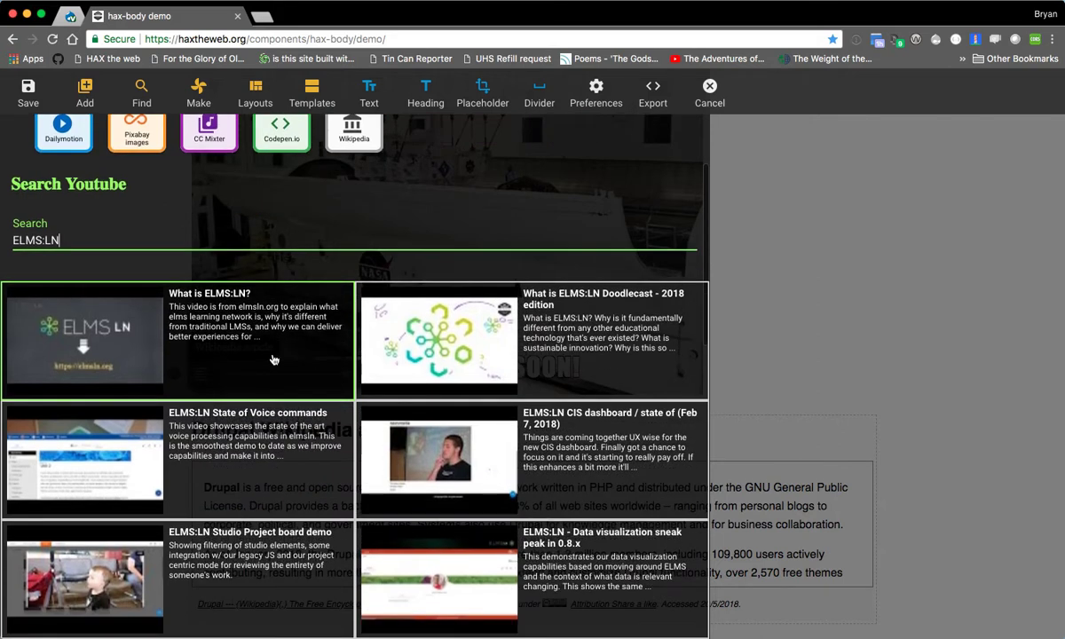
pyautogui.click(593, 349)
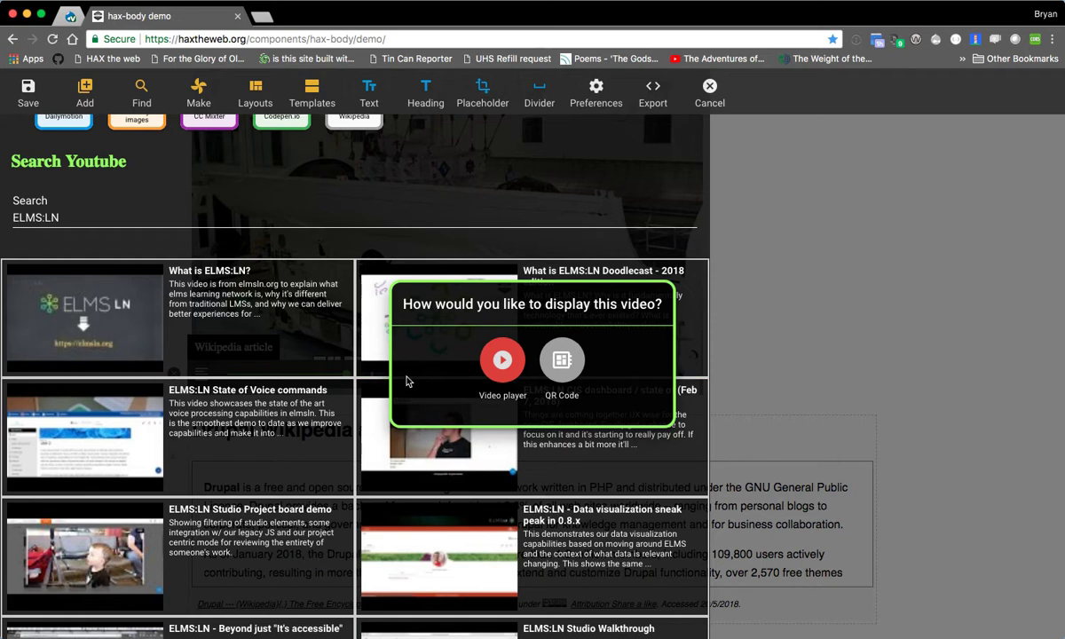
pyautogui.click(502, 360)
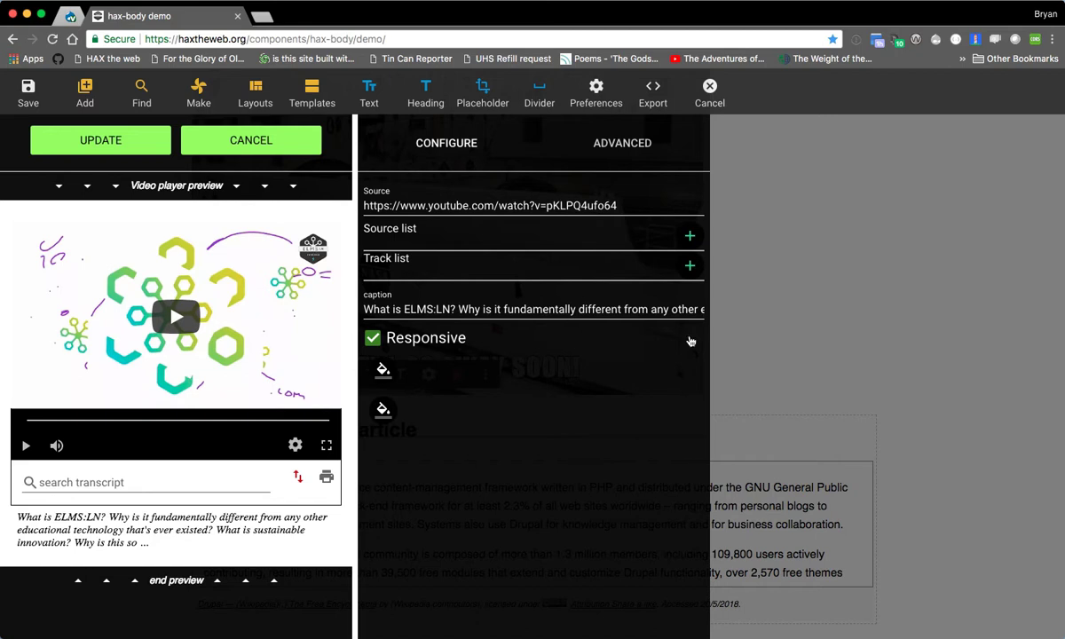
# - Set the video player's second colour to dark teal and add the player to the page
pyautogui.click(388, 413)
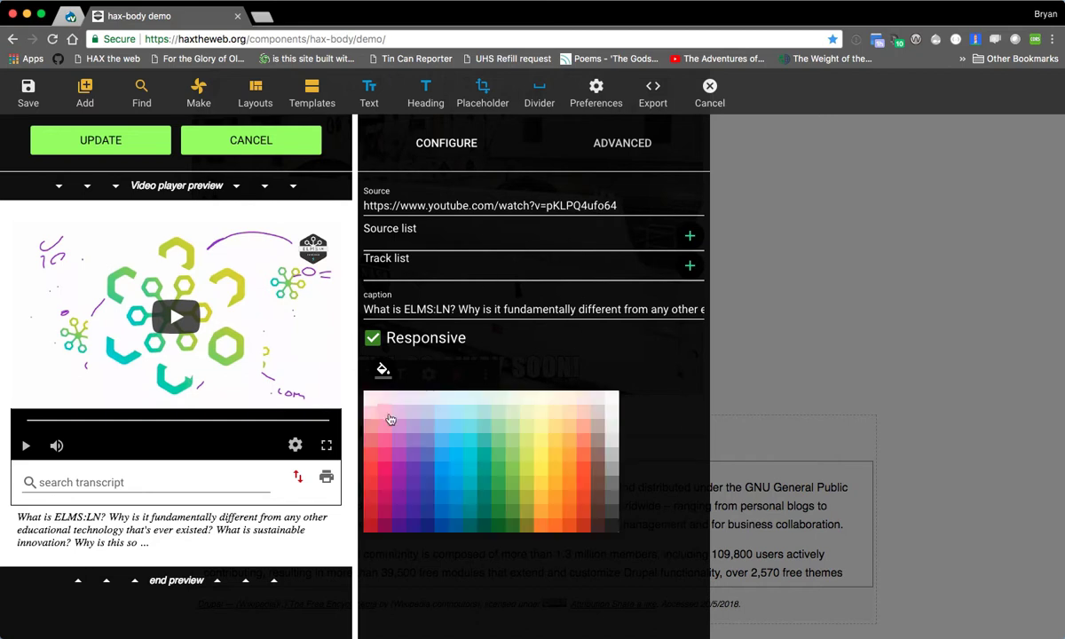
pyautogui.click(468, 515)
pyautogui.click(103, 142)
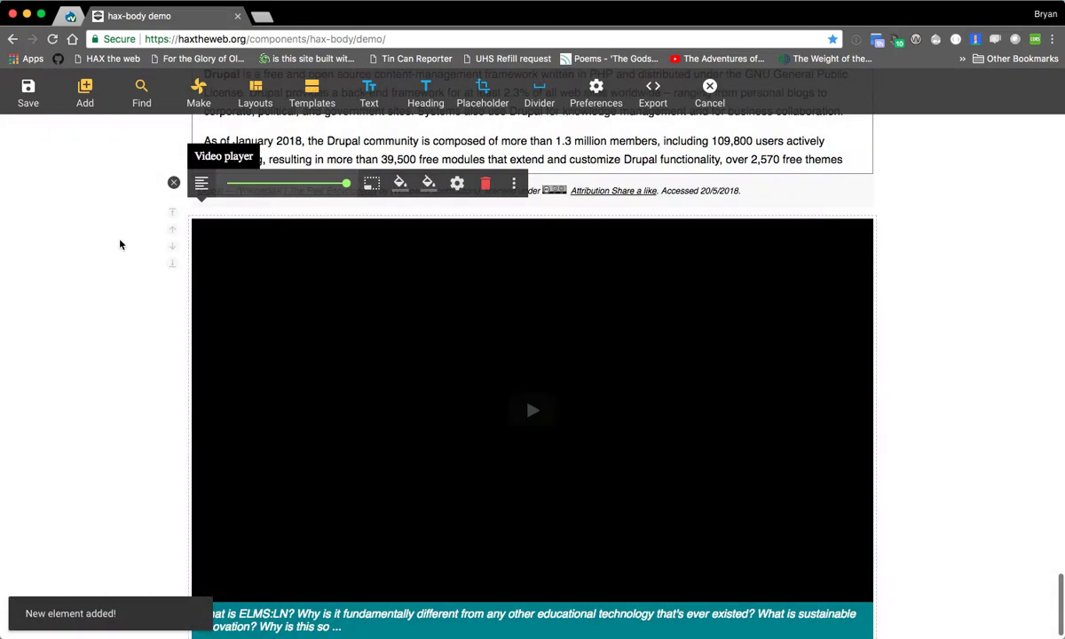
# - Browse the NASA and Codepen.io sources in the media finder
pyautogui.click(142, 97)
pyautogui.click(274, 206)
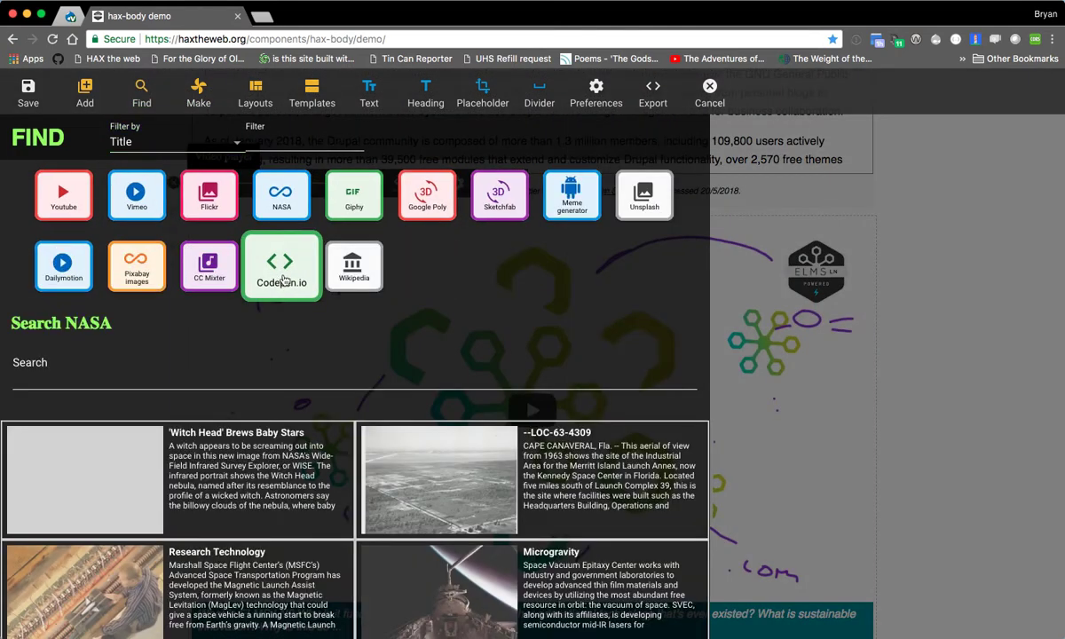
pyautogui.click(280, 266)
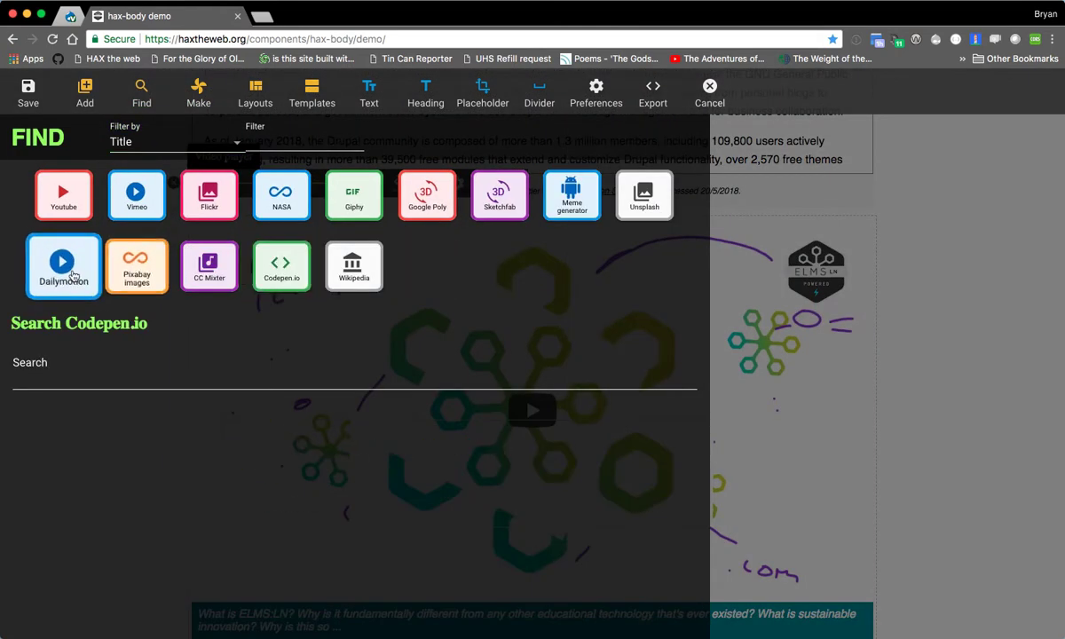
# - Filter the Flickr image search to Restricted safe results and the Attribution-NonCommercial-NoDerivs License
pyautogui.click(216, 201)
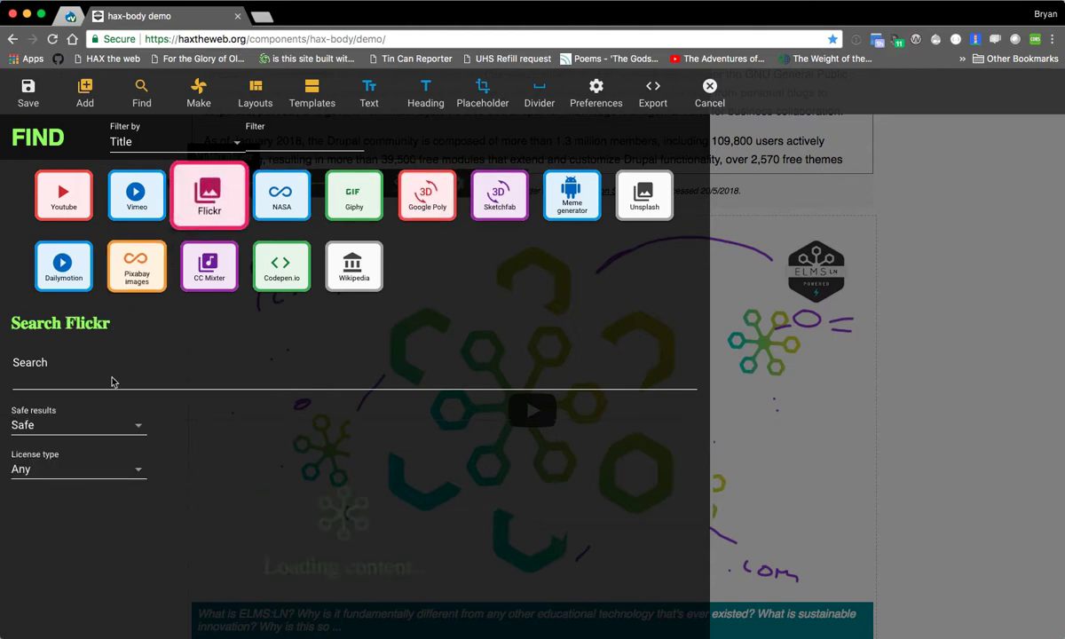
pyautogui.click(53, 424)
pyautogui.click(116, 460)
pyautogui.click(107, 468)
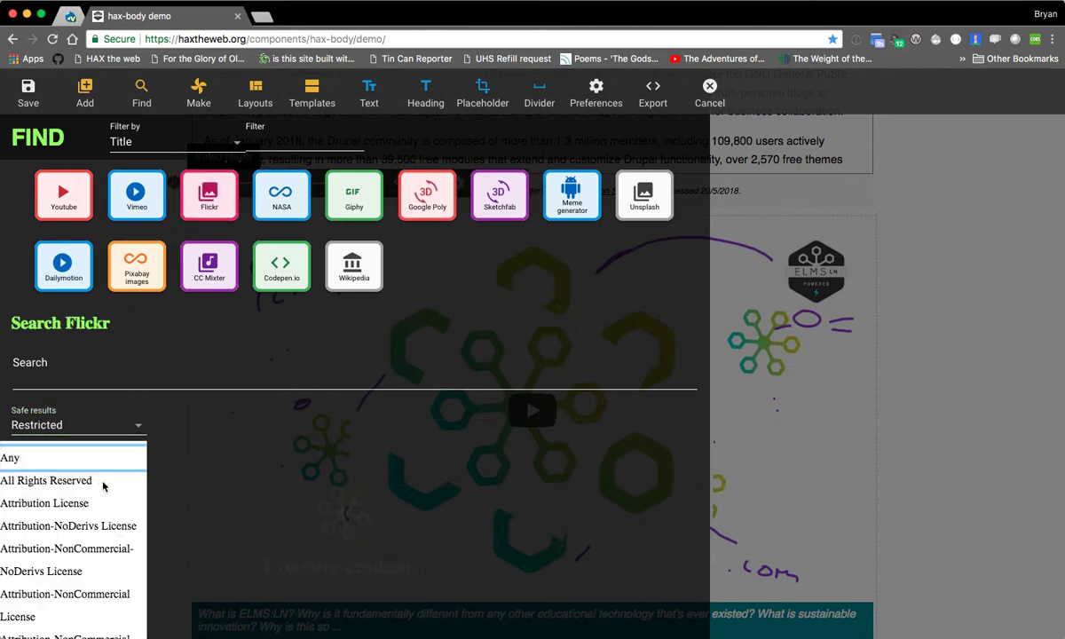
pyautogui.click(95, 562)
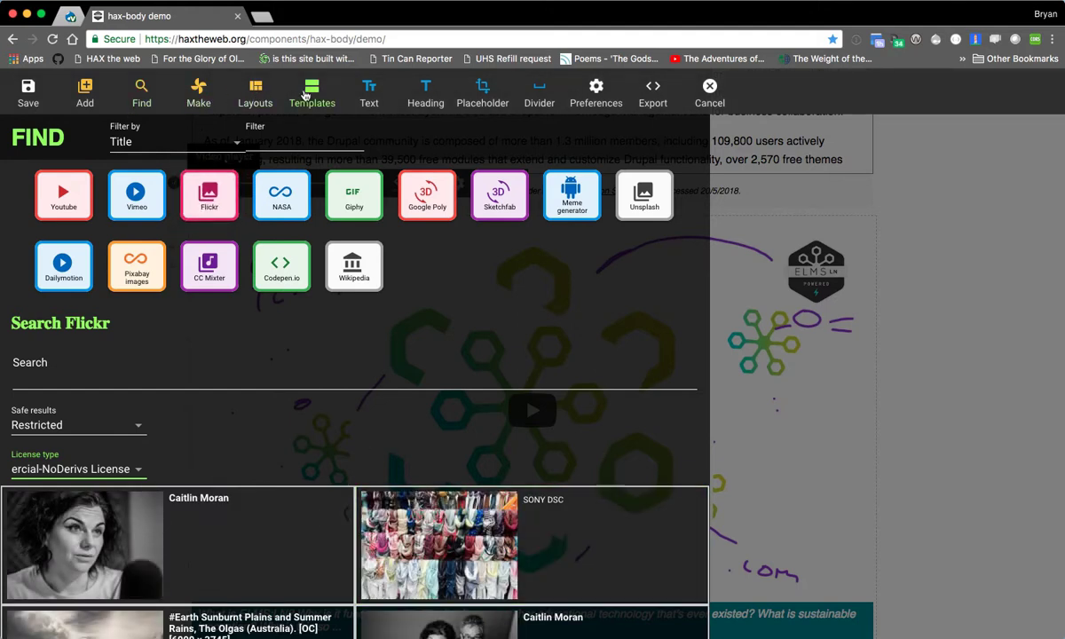
# - Insert a course page template with materials, book and license sections, and deselect its license block
pyautogui.click(298, 94)
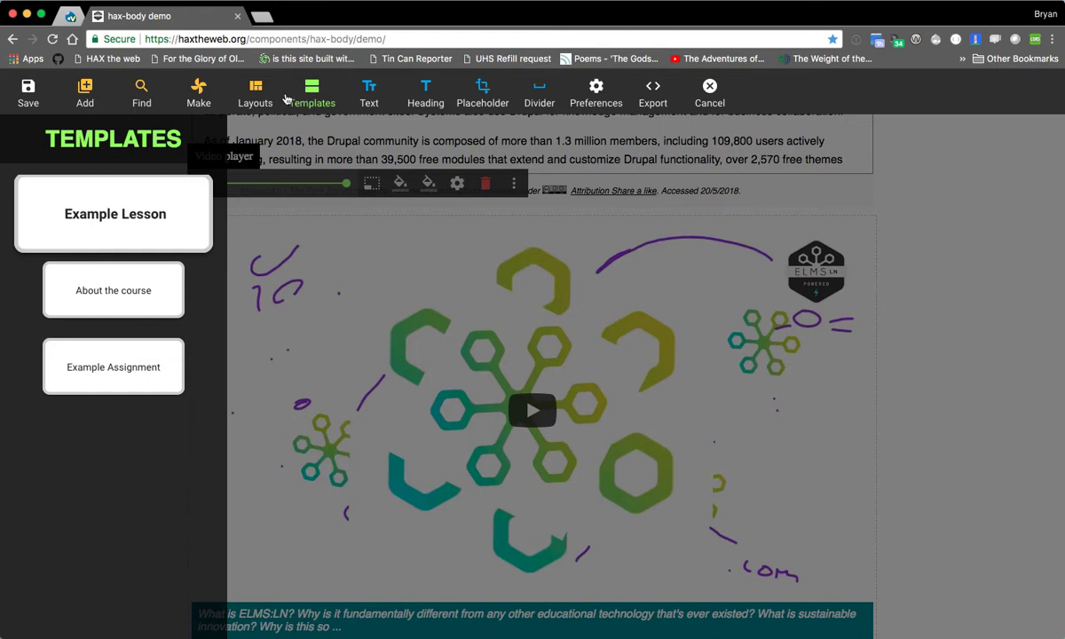
pyautogui.click(359, 487)
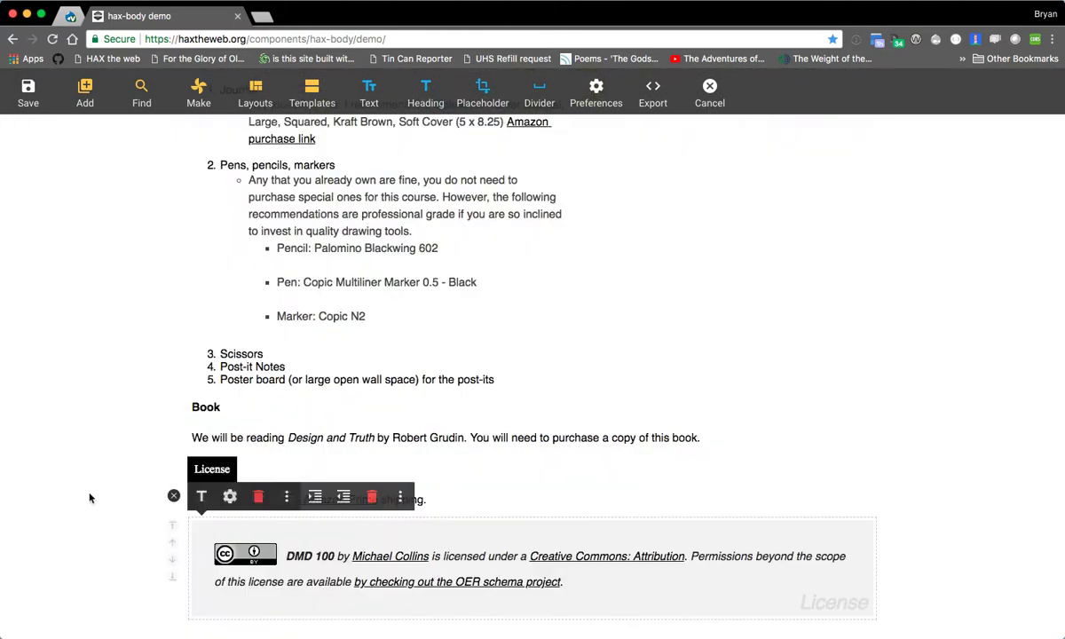
pyautogui.click(173, 495)
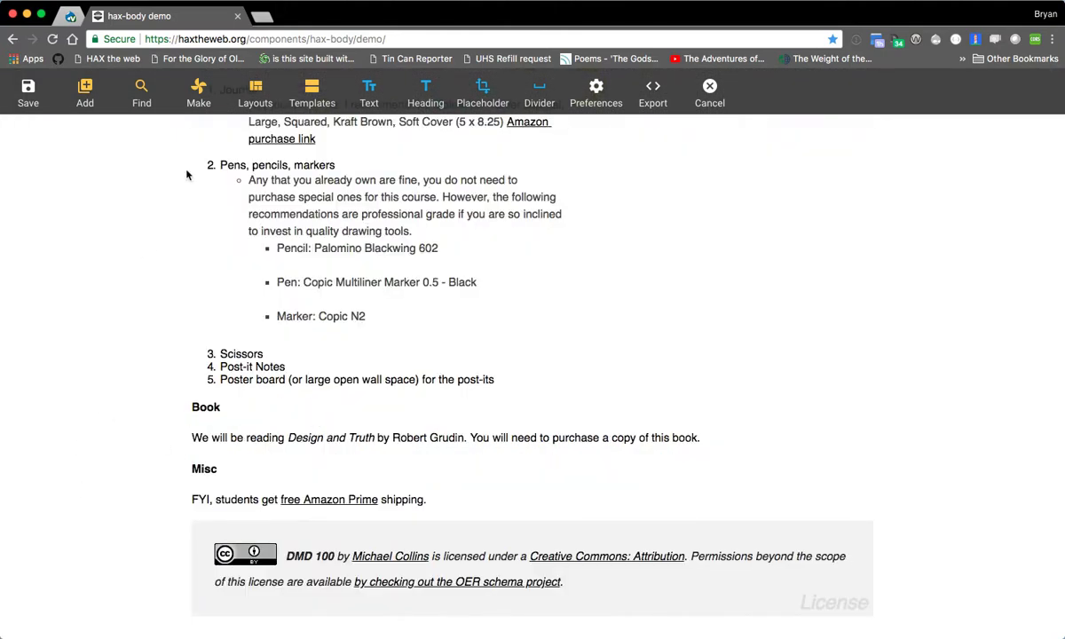
# - Examine the available column layouts from 50% columns through 25% columns
pyautogui.click(256, 92)
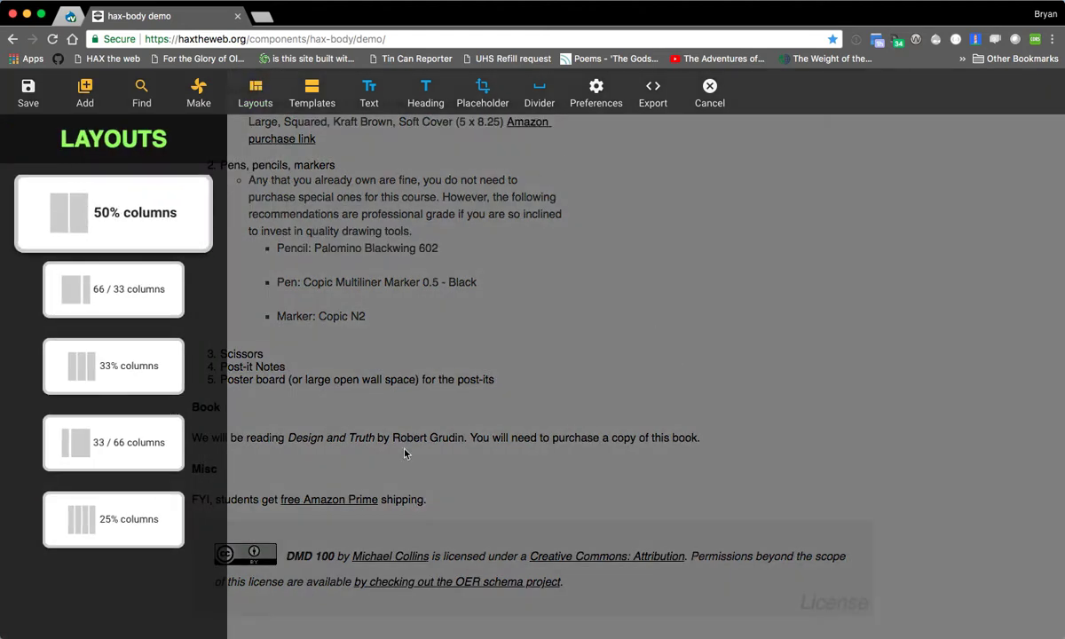
pyautogui.press('Tab')
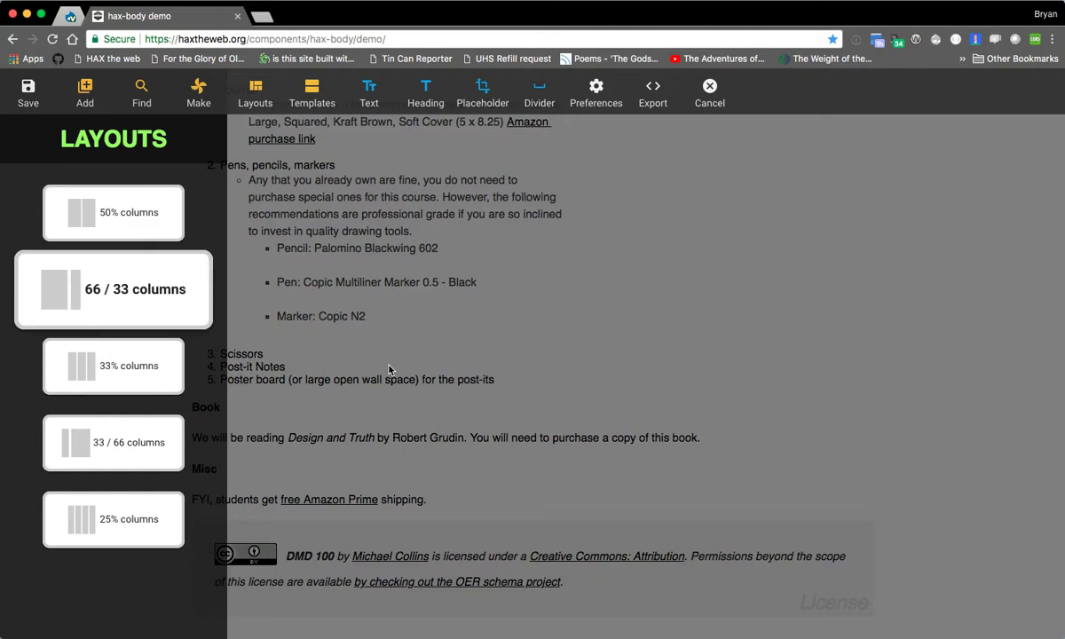
pyautogui.press('Tab')
pyautogui.press('Tab')
pyautogui.press('Tab')
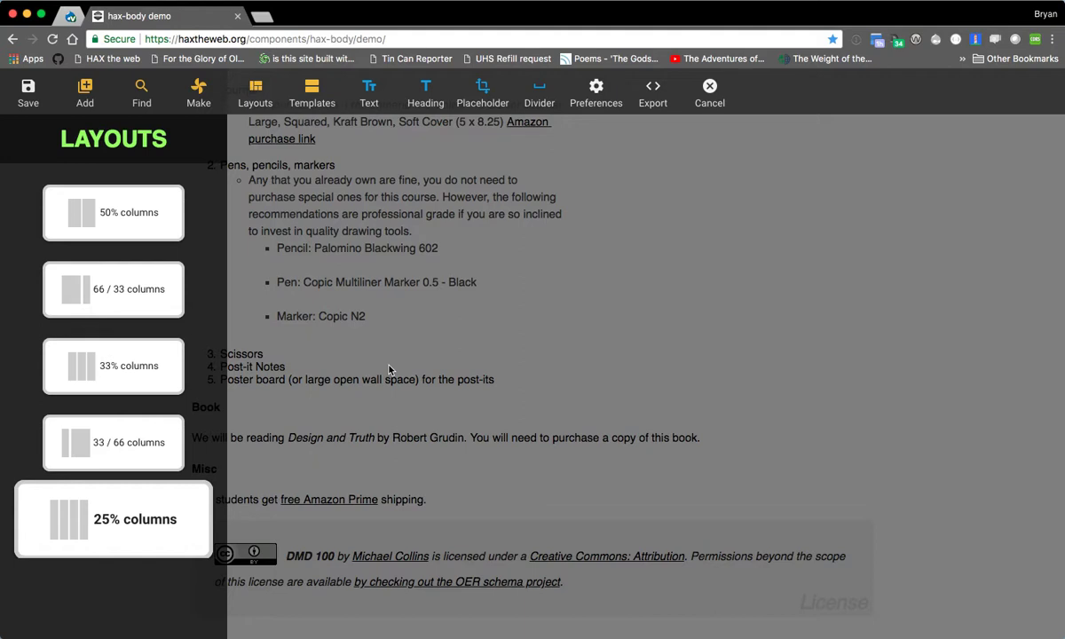
pyautogui.hotkey('shift', 'Tab')
pyautogui.hotkey('shift', 'Tab')
pyautogui.hotkey('shift', 'Tab')
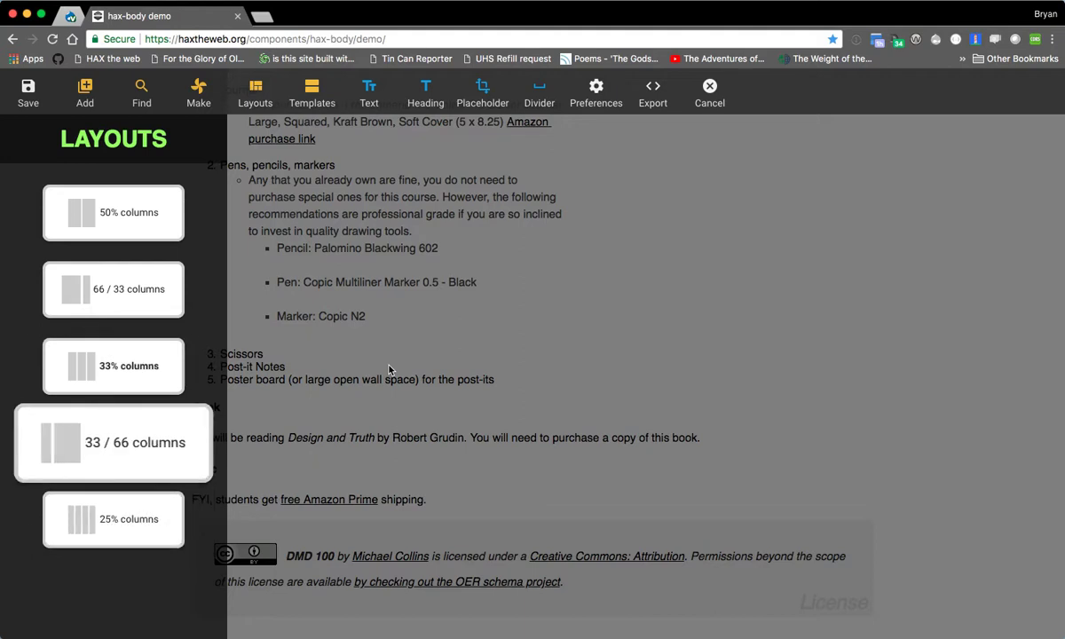
pyautogui.hotkey('shift', 'Tab')
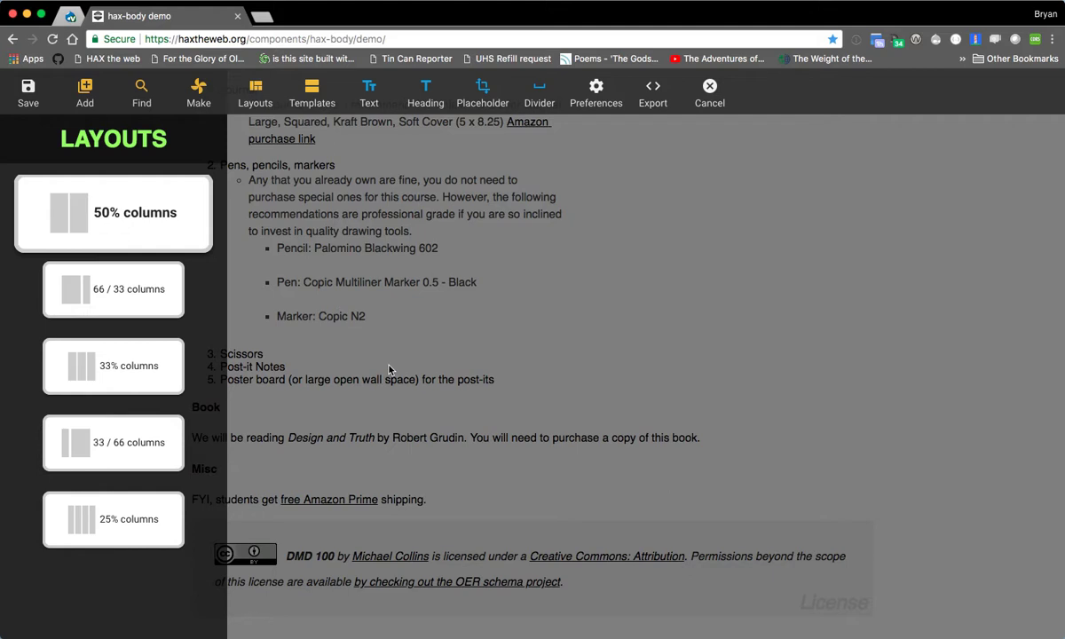
# - Insert the 66 / 33 columns layout below the license block
pyautogui.press('Tab')
pyautogui.press('Tab')
pyautogui.press('Tab')
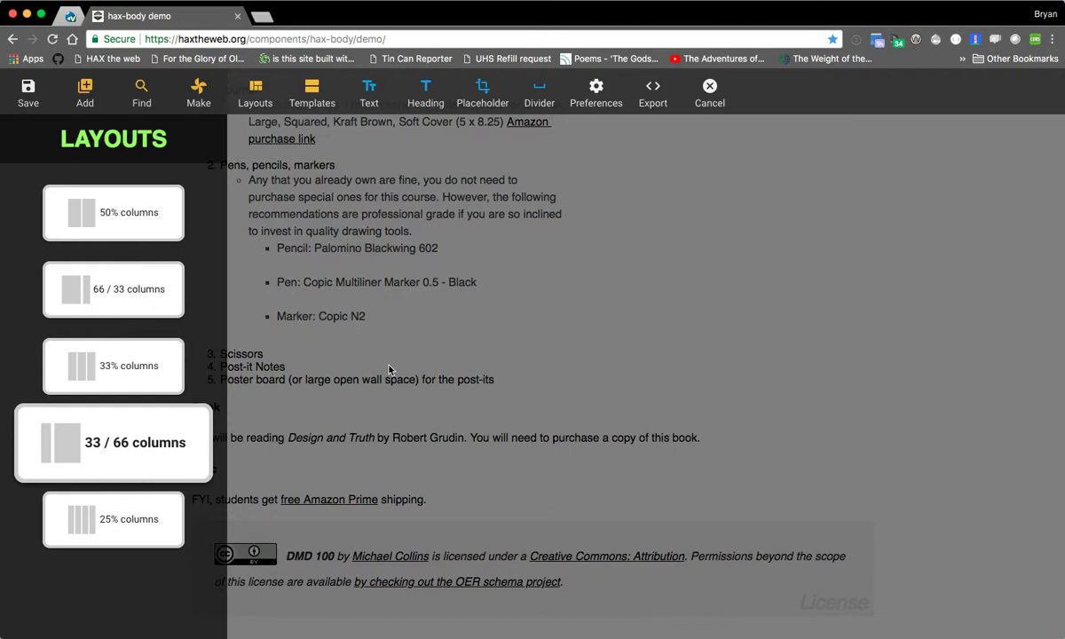
pyautogui.hotkey('shift', 'Tab')
pyautogui.hotkey('shift', 'Tab')
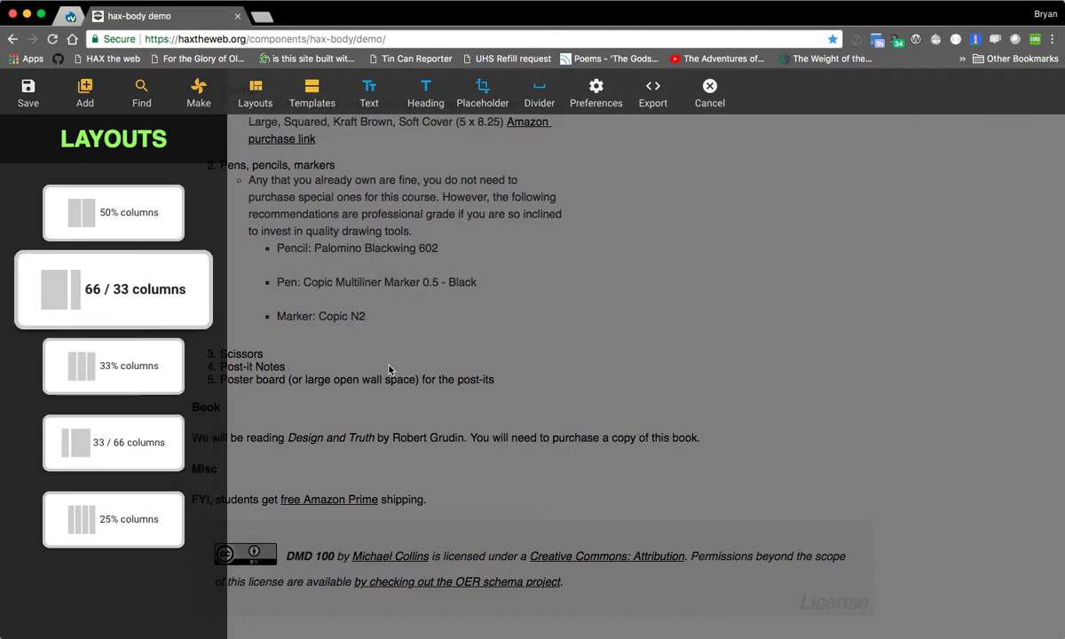
pyautogui.press('Return')
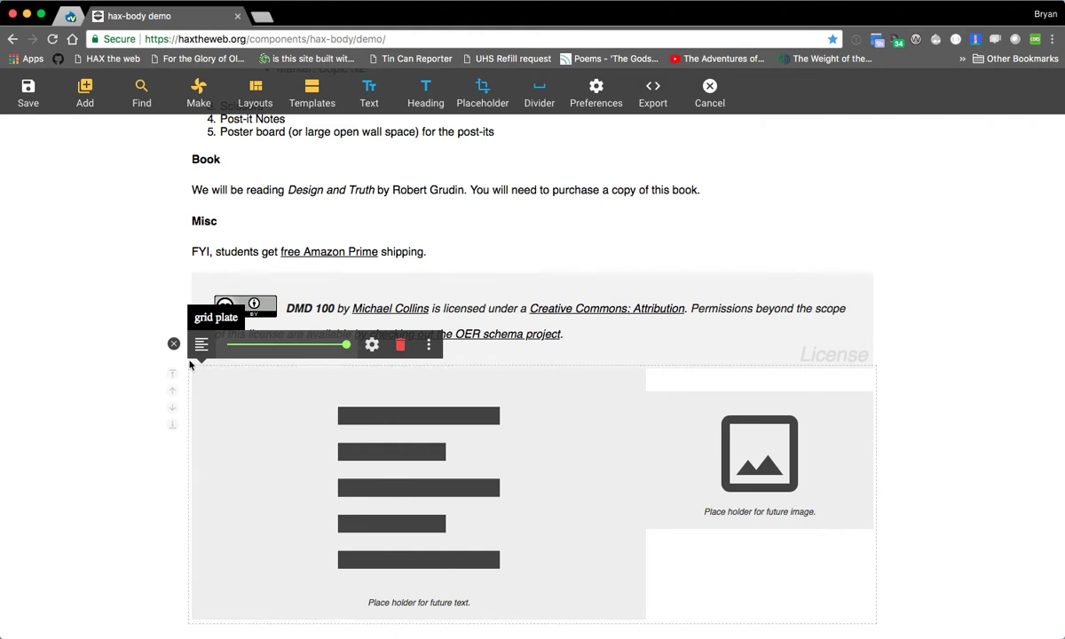
# - Replace the text placeholder in the wide column with the paragraph "Here and I write a bunch of text"
pyautogui.click(556, 441)
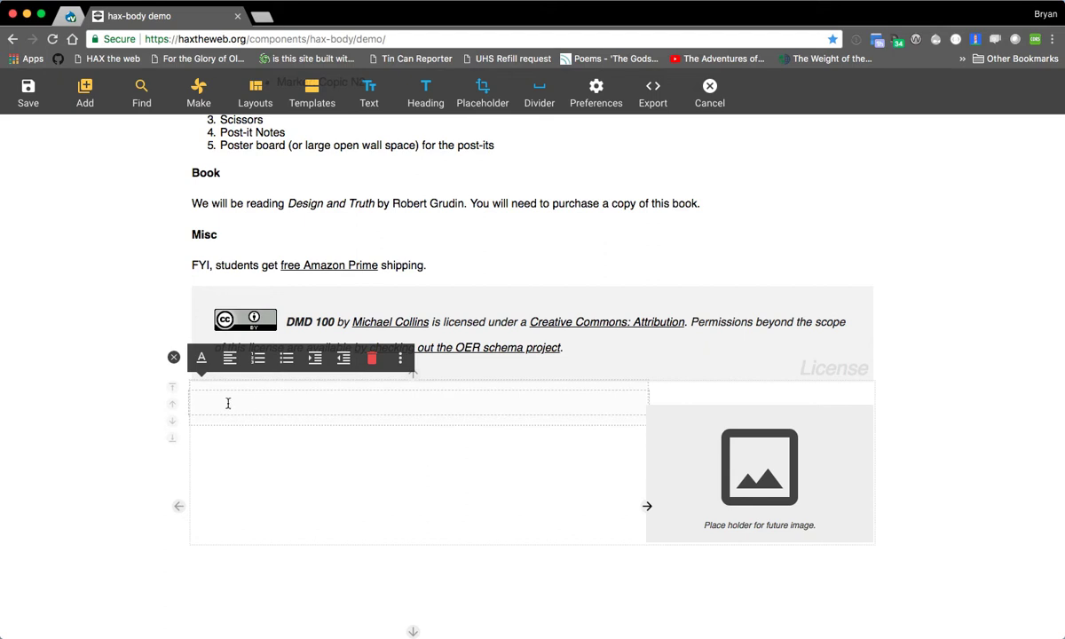
pyautogui.click(668, 460)
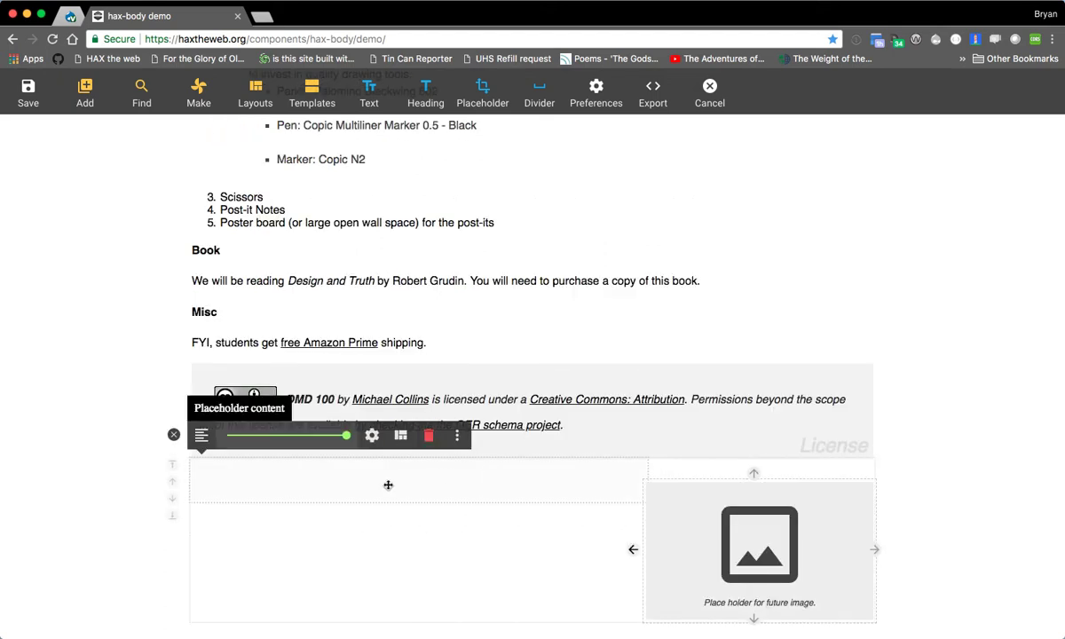
pyautogui.click(388, 485)
pyautogui.click(174, 434)
pyautogui.click(217, 484)
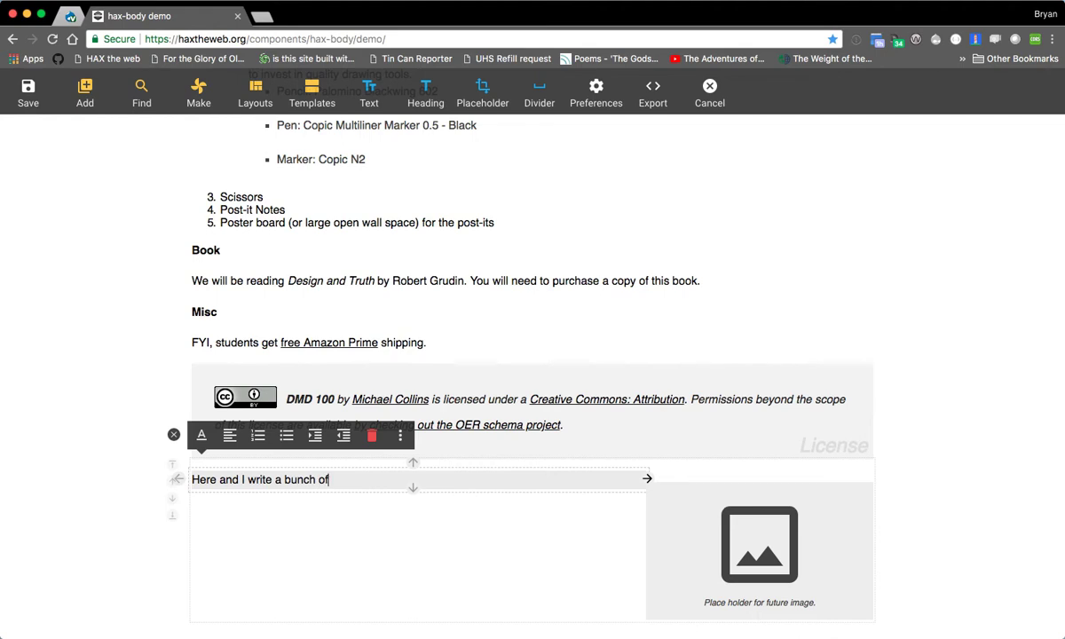
# - Move the paragraph into the narrow column above the image placeholder and shift the image placeholder to the wide column
pyautogui.click(648, 480)
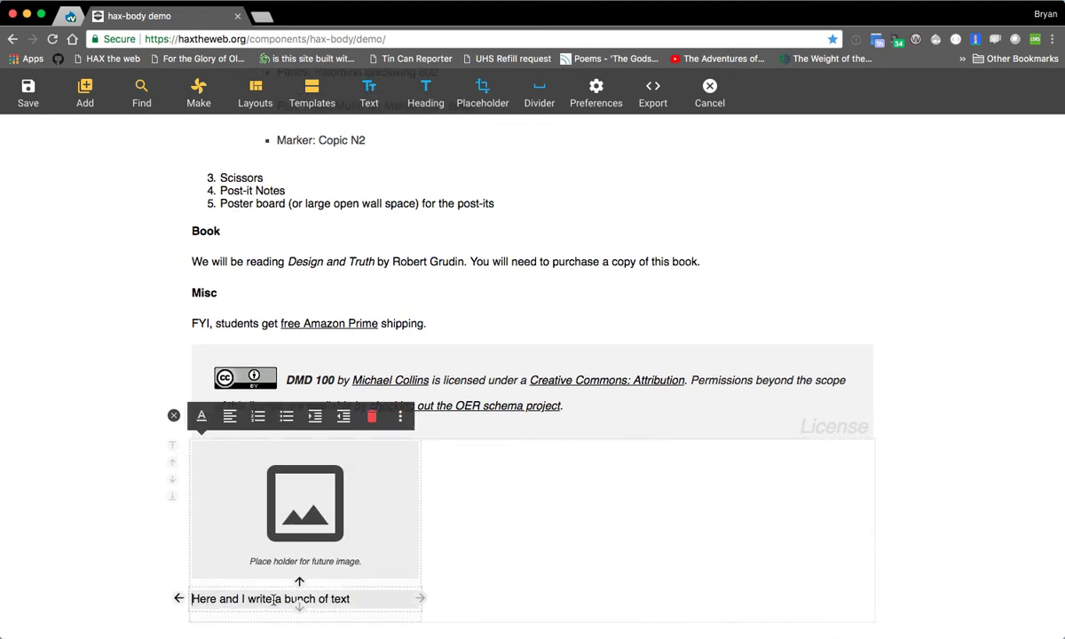
pyautogui.click(299, 585)
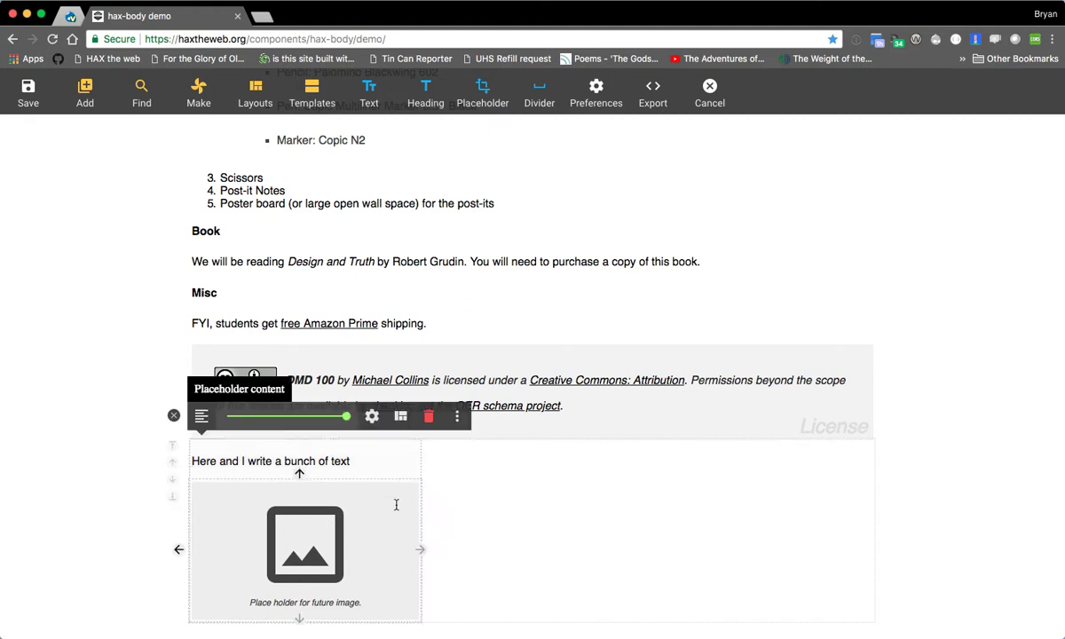
pyautogui.click(178, 550)
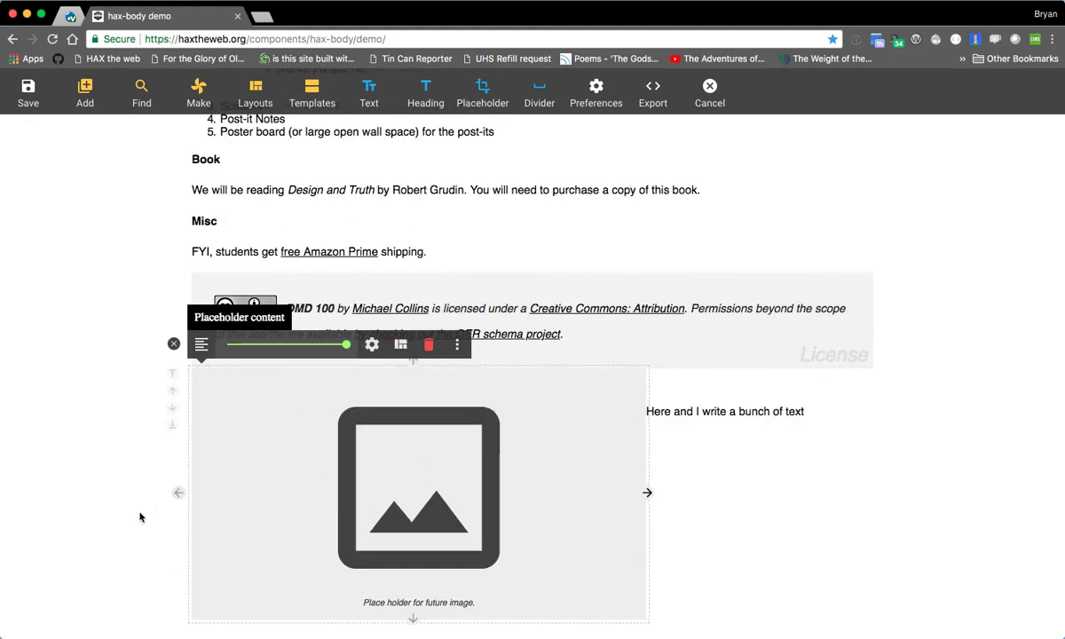
# - Stack the paragraph above the image placeholder in the wide column, and return it to the narrow column
pyautogui.click(633, 411)
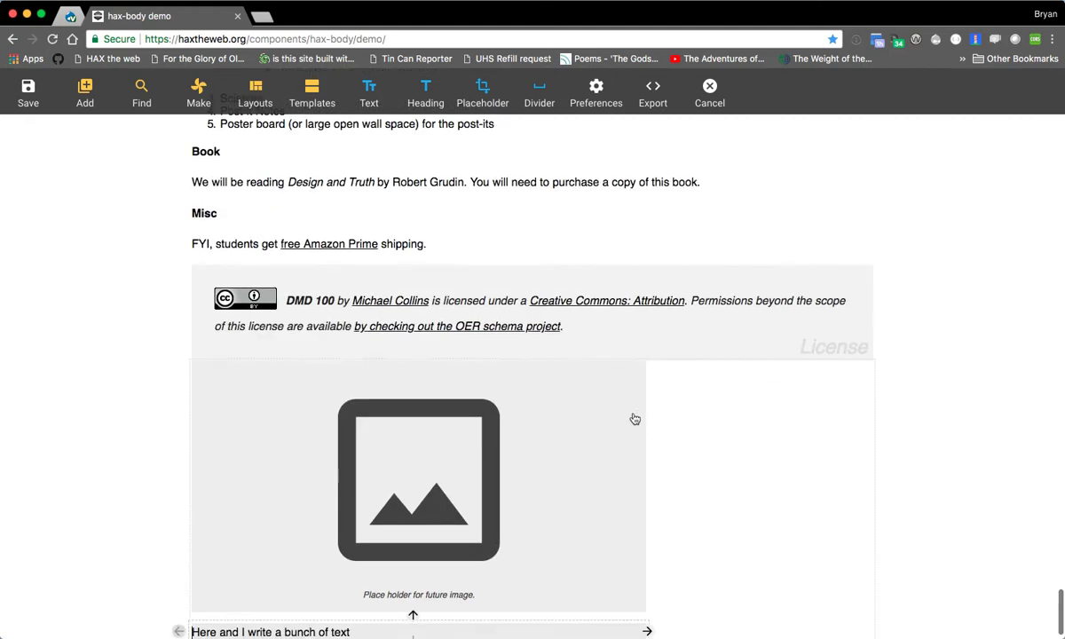
pyautogui.click(411, 584)
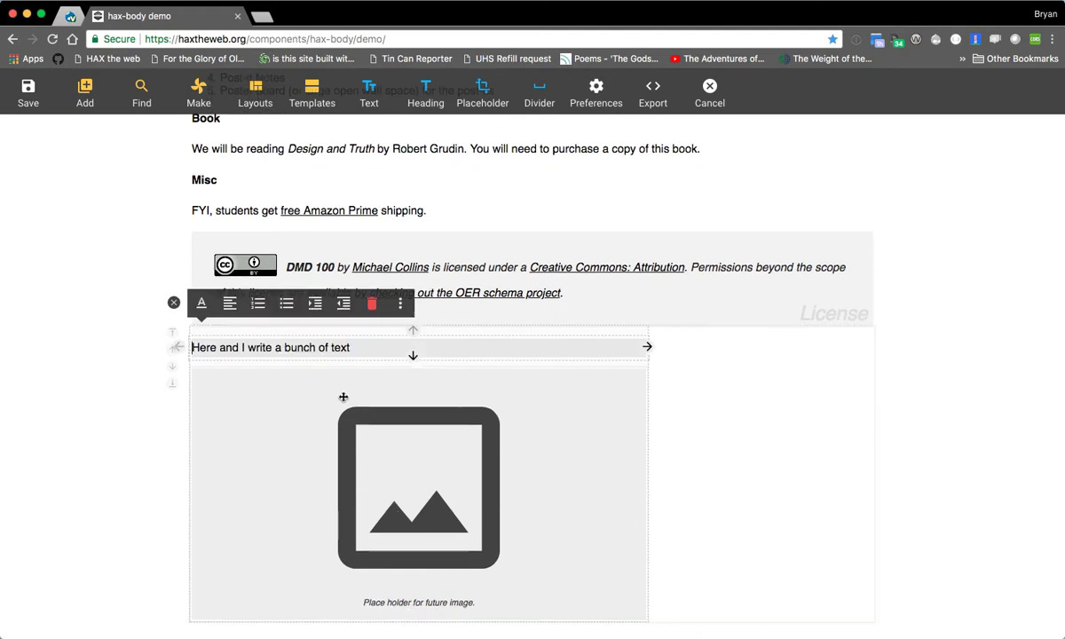
pyautogui.click(649, 348)
# - Move the image placeholder into the narrow column beneath the paragraph and select the whole column layout
pyautogui.click(546, 507)
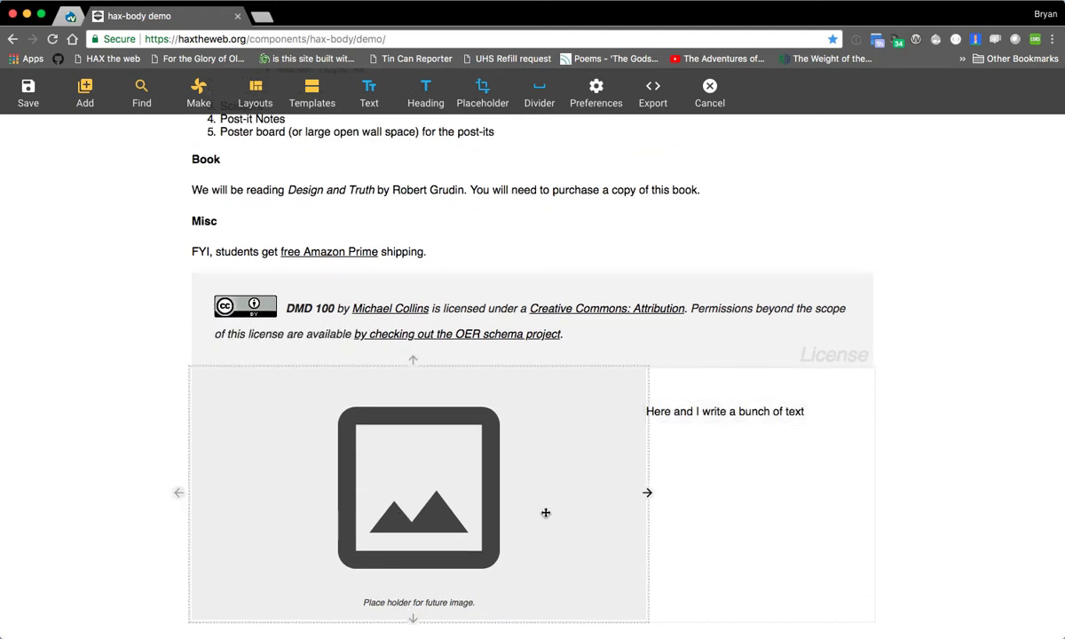
pyautogui.moveTo(520, 461); pyautogui.dragTo(699, 439)
pyautogui.click(351, 462)
pyautogui.click(592, 472)
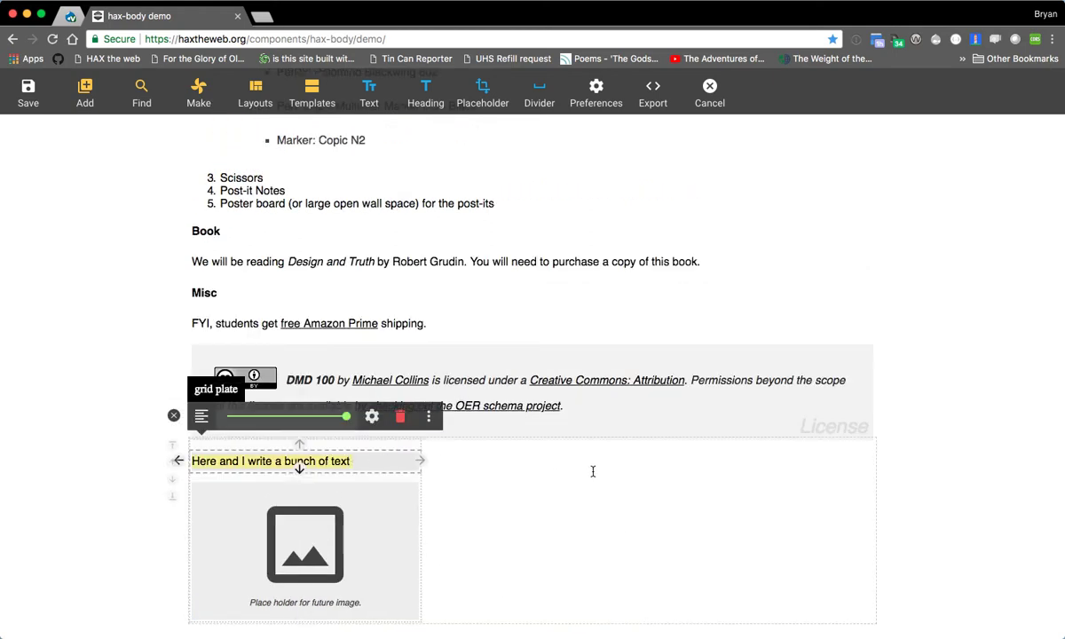
# - Move the column layout above the license block and relocate its paragraph to the wide column
pyautogui.click(172, 460)
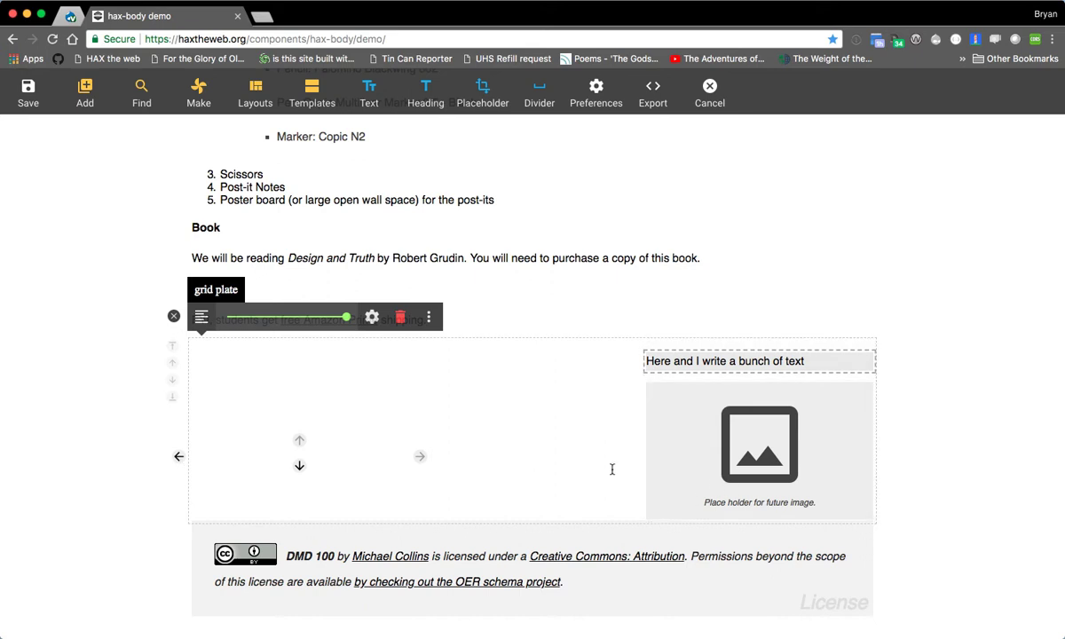
pyautogui.moveTo(711, 362); pyautogui.dragTo(600, 374)
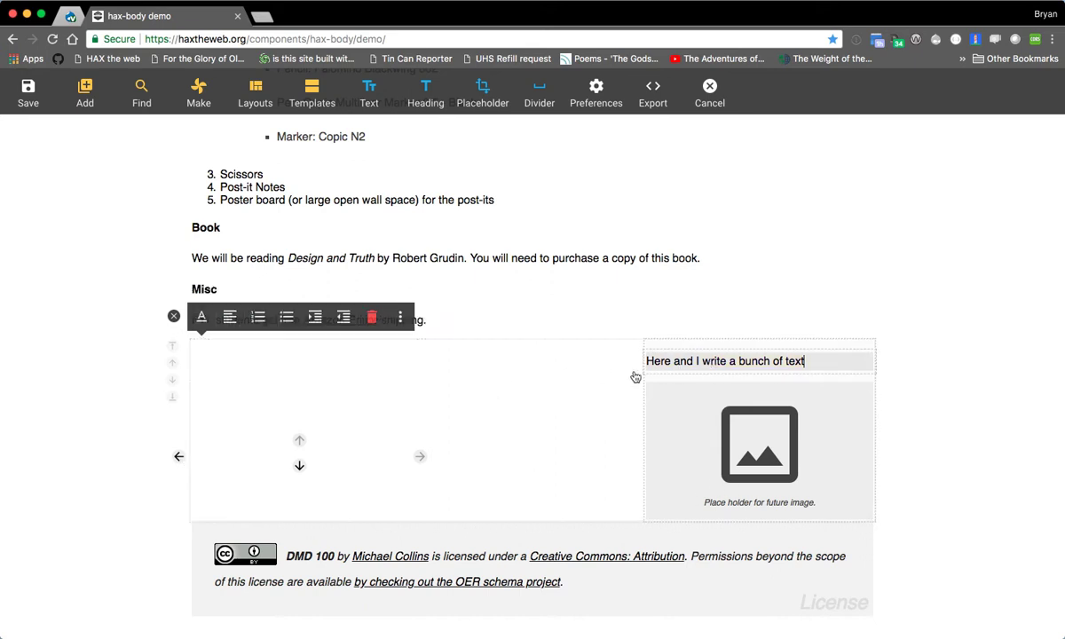
pyautogui.moveTo(704, 361); pyautogui.dragTo(497, 366)
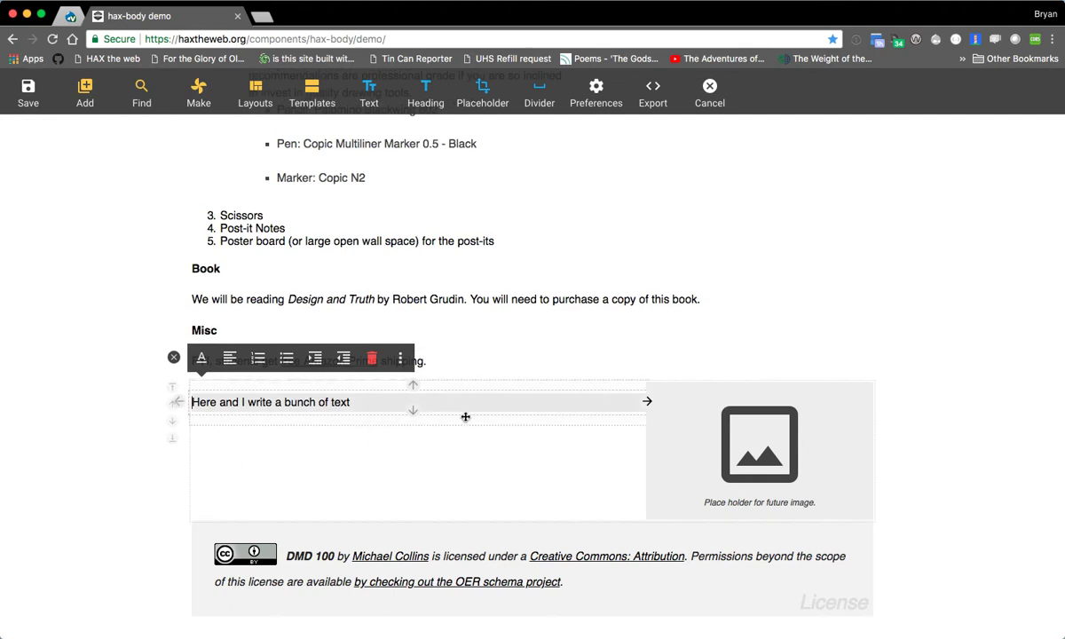
# - Delete the image placeholder and the text paragraph from the column layout above the license block
pyautogui.moveTo(758, 443)
pyautogui.mouseDown()
pyautogui.moveTo(667, 442)
pyautogui.moveTo(762, 461)
pyautogui.mouseUp()
pyautogui.click(332, 478)
pyautogui.click(372, 429)
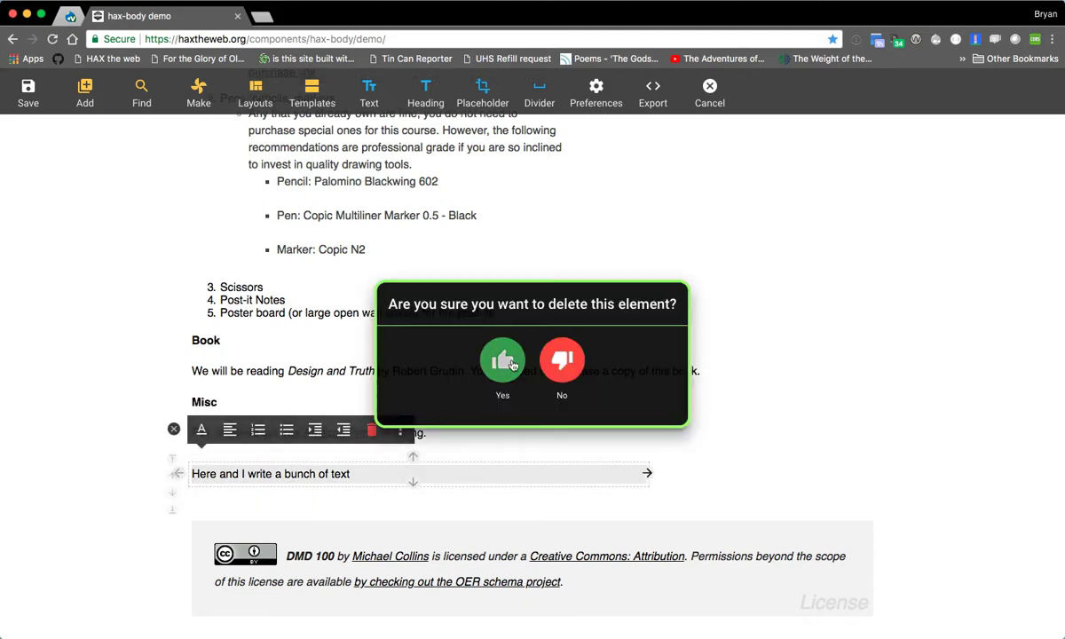
pyautogui.click(488, 348)
pyautogui.click(174, 428)
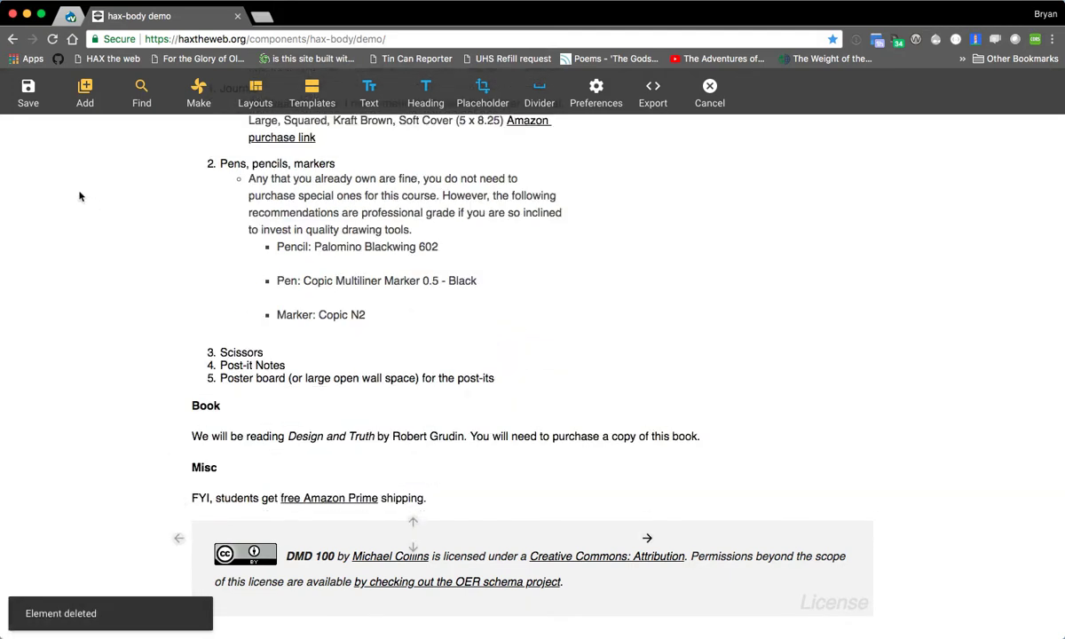
# - Insert a 33% columns layout, and move it above the license block and back beneath it
pyautogui.click(266, 98)
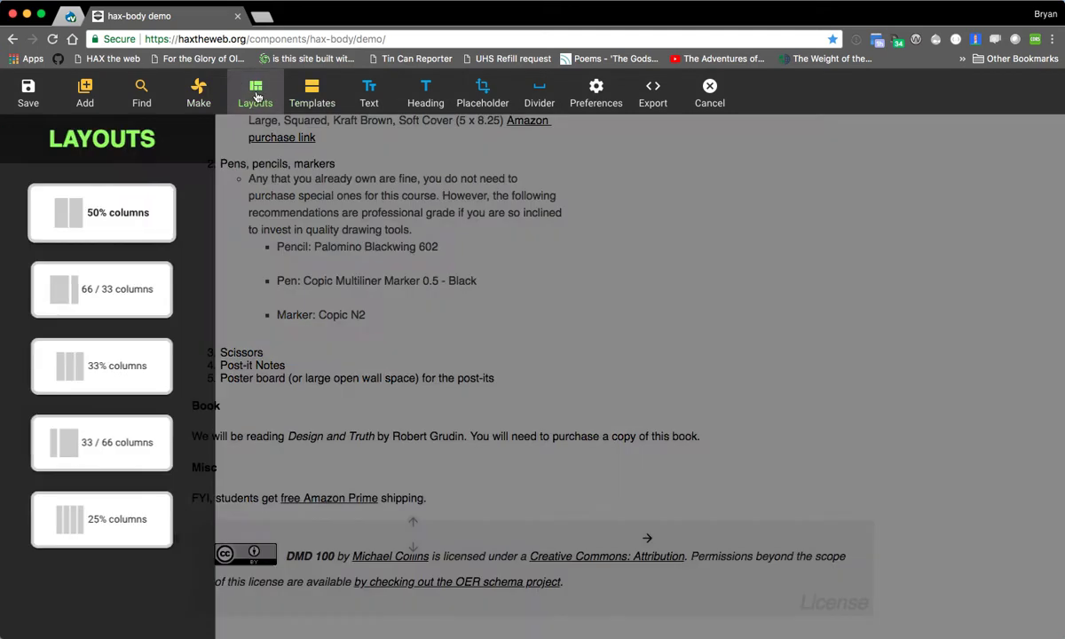
pyautogui.click(98, 377)
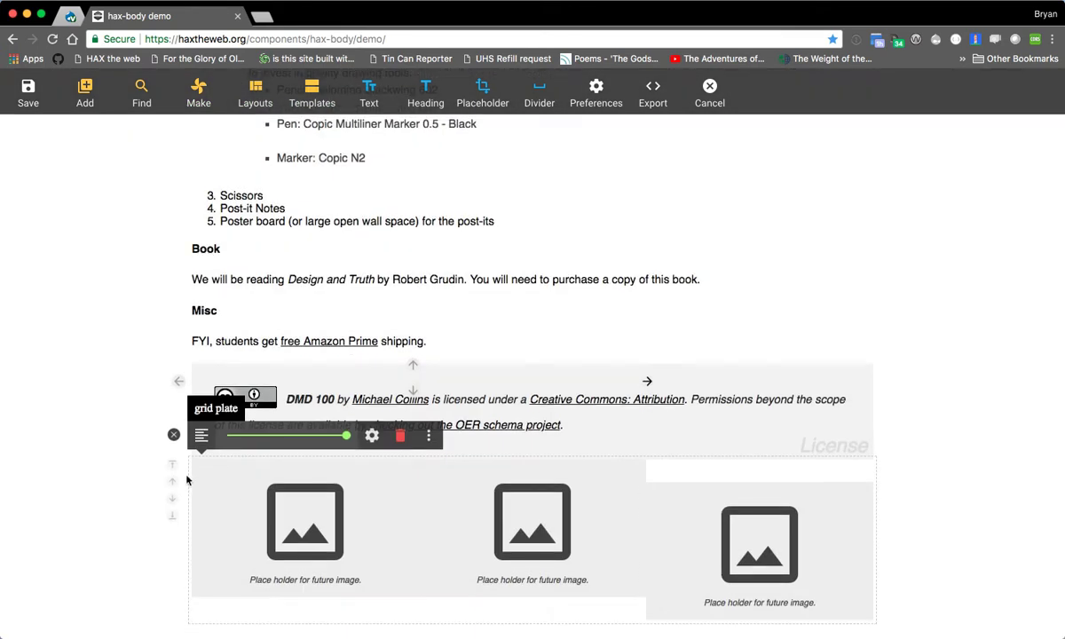
pyautogui.click(451, 563)
pyautogui.click(314, 531)
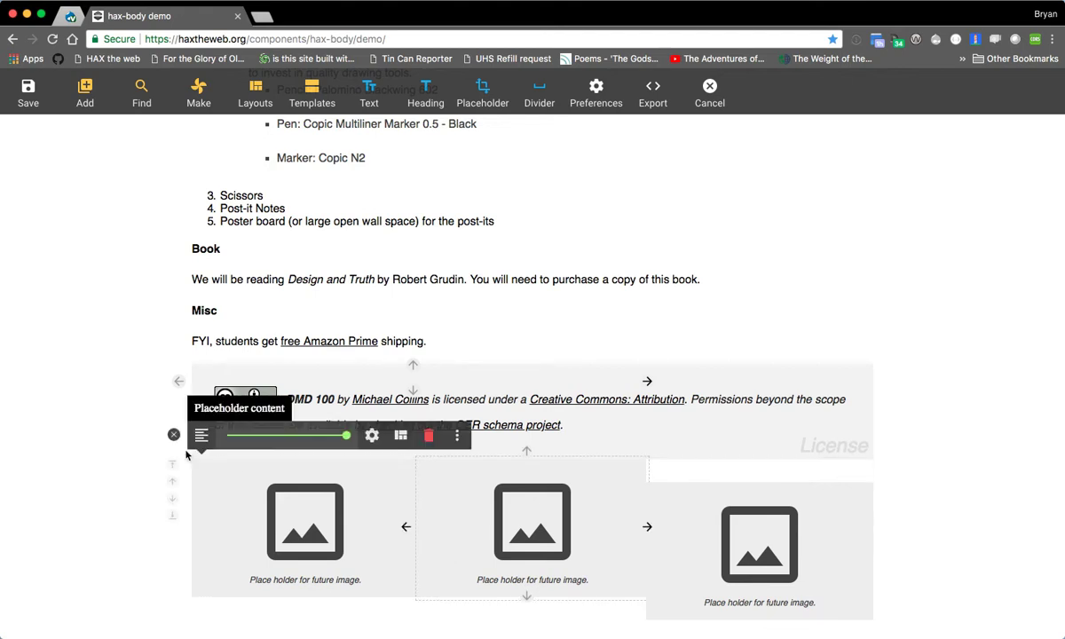
pyautogui.click(172, 487)
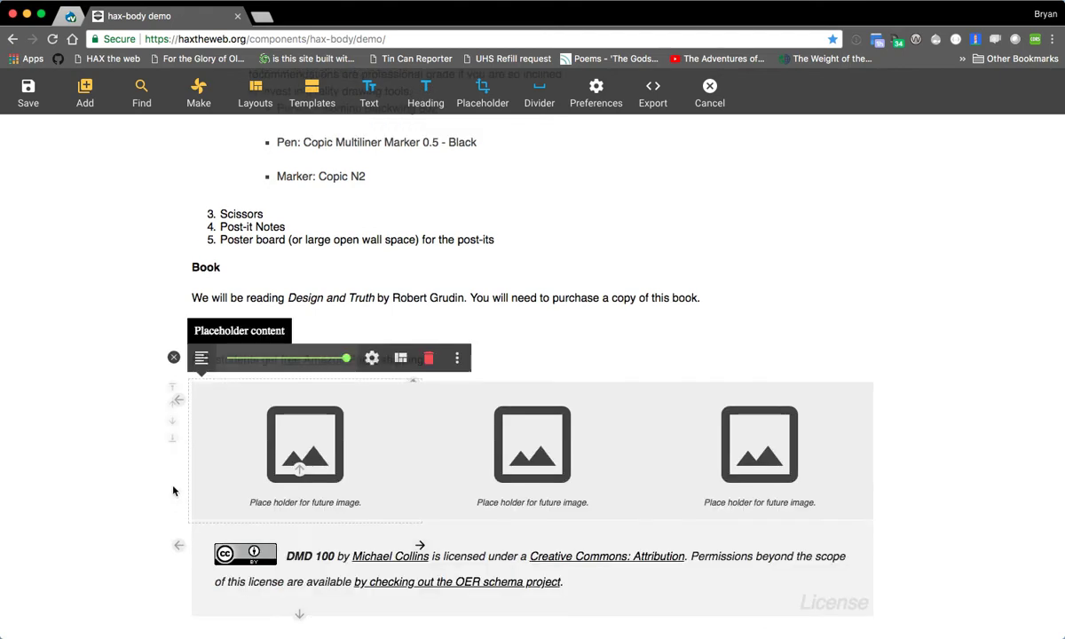
pyautogui.click(170, 417)
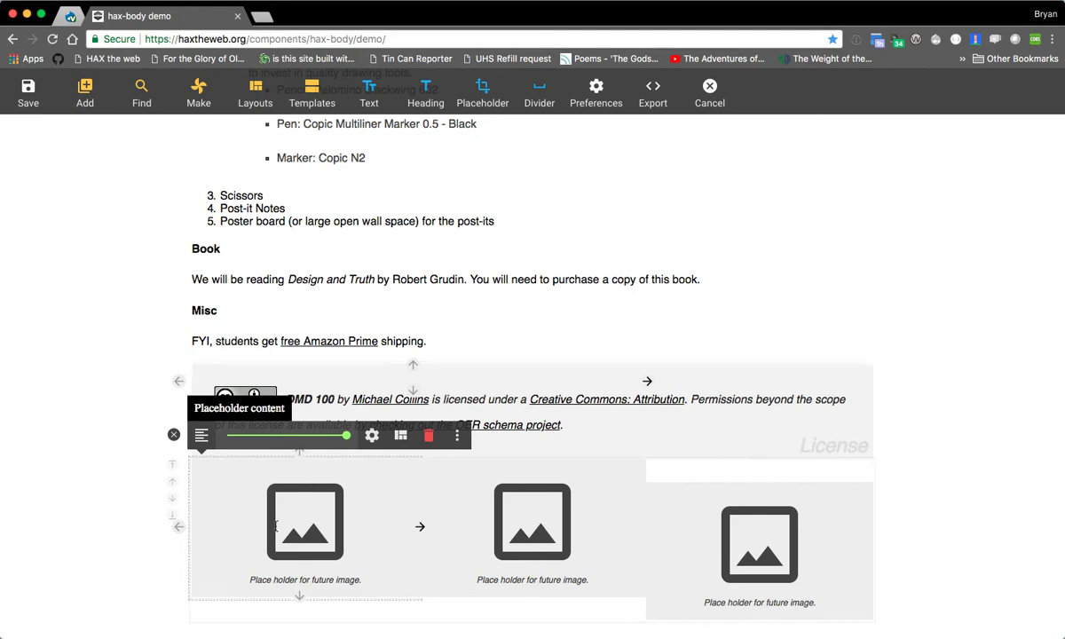
# - Move the leftover text paragraph to the narrow column, and delete both it and the Amazon Prime paragraph
pyautogui.click(644, 381)
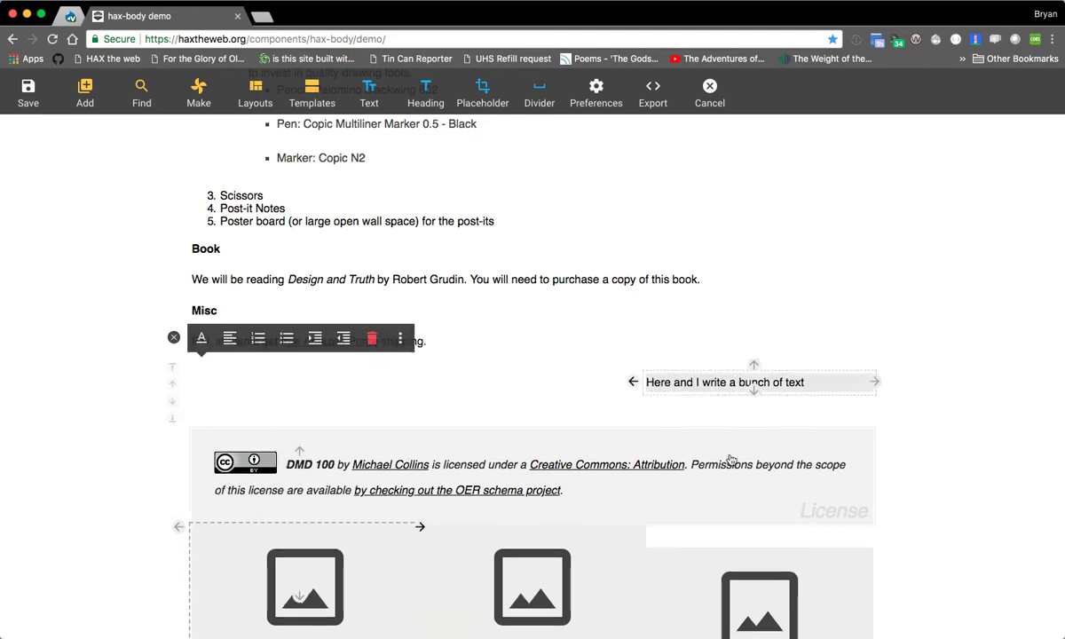
pyautogui.click(372, 338)
pyautogui.click(500, 357)
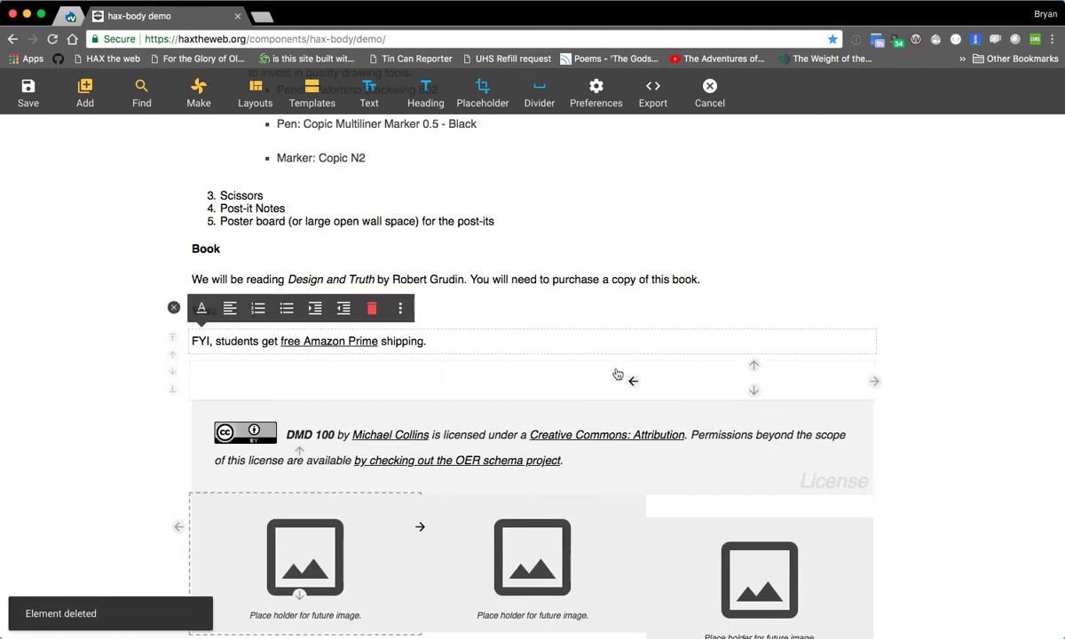
pyautogui.click(372, 308)
pyautogui.click(503, 359)
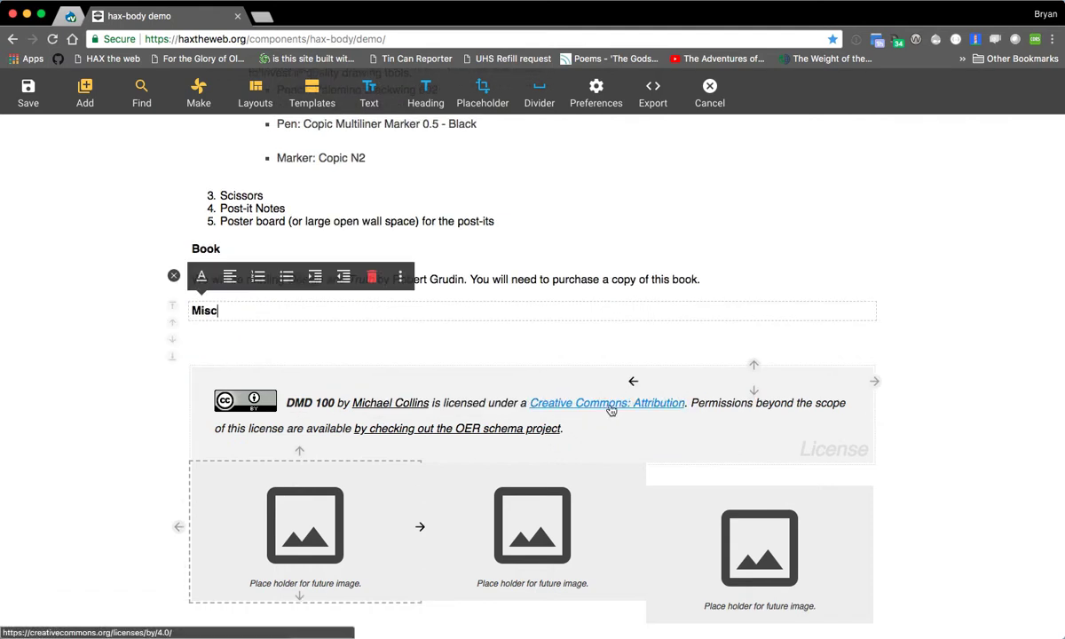
# - Delete the empty column layout and the license block beneath the Misc heading
pyautogui.click(642, 363)
pyautogui.click(400, 308)
pyautogui.click(500, 364)
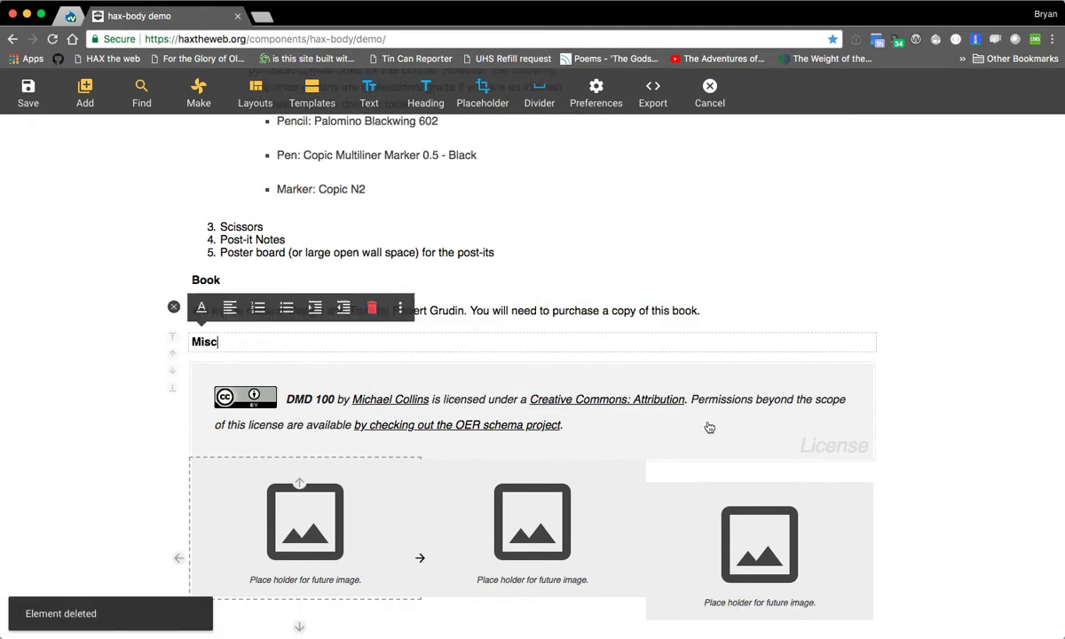
pyautogui.click(696, 421)
pyautogui.click(258, 339)
pyautogui.click(502, 359)
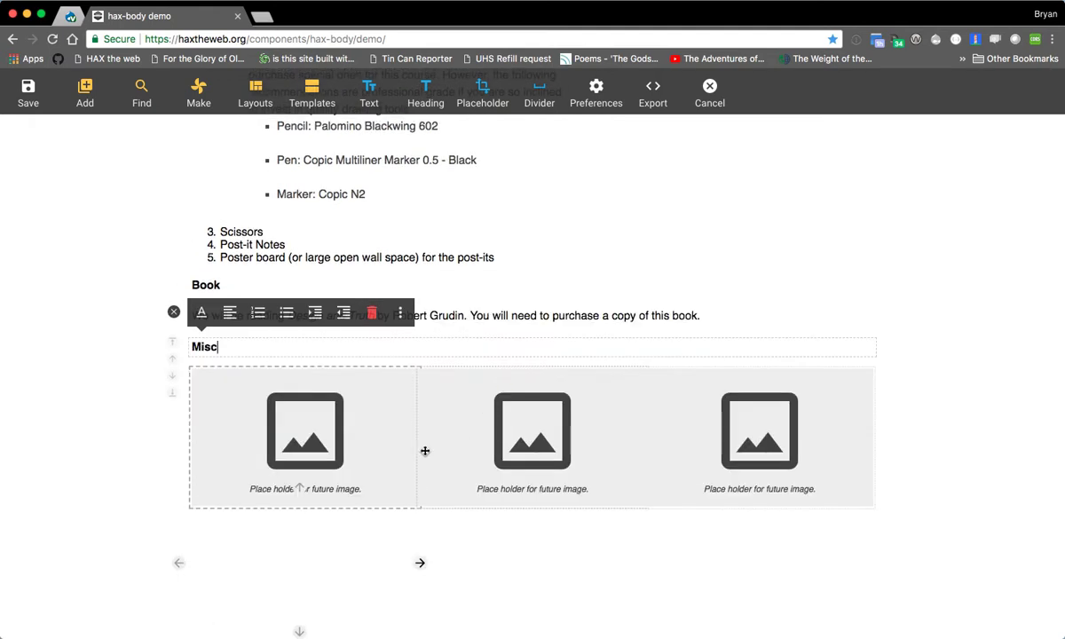
# - Convert the image placeholder in the third column to a Meme
pyautogui.click(721, 436)
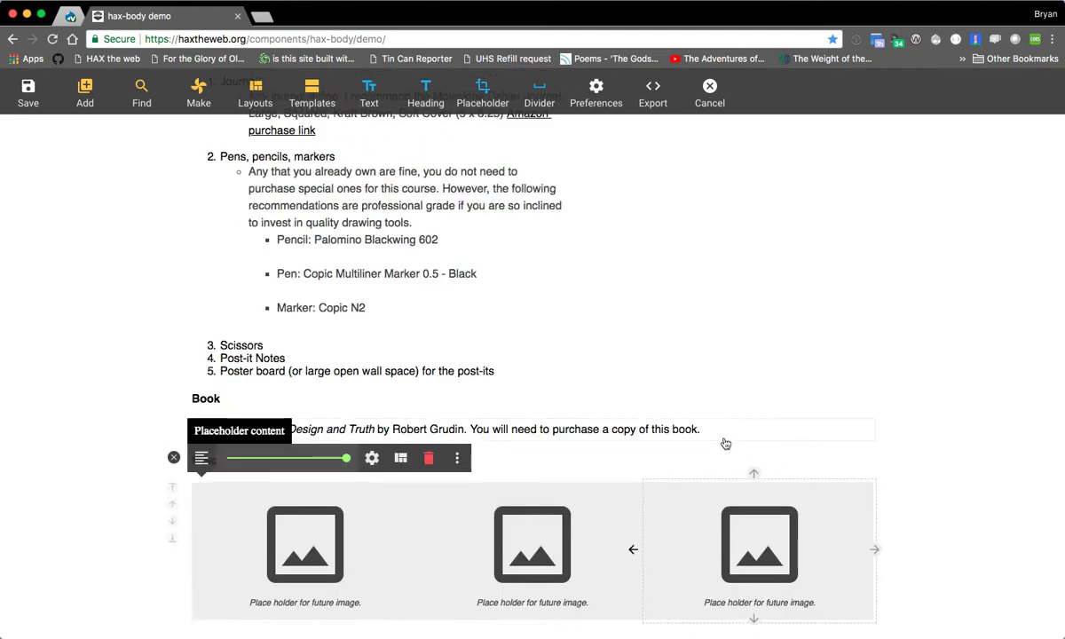
pyautogui.click(456, 457)
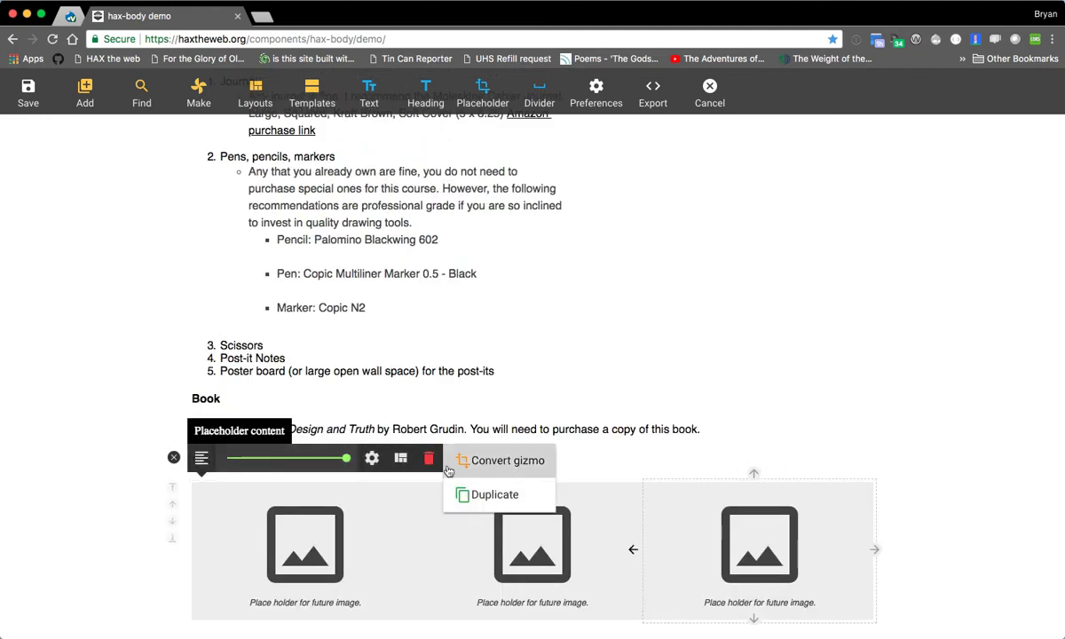
pyautogui.click(492, 465)
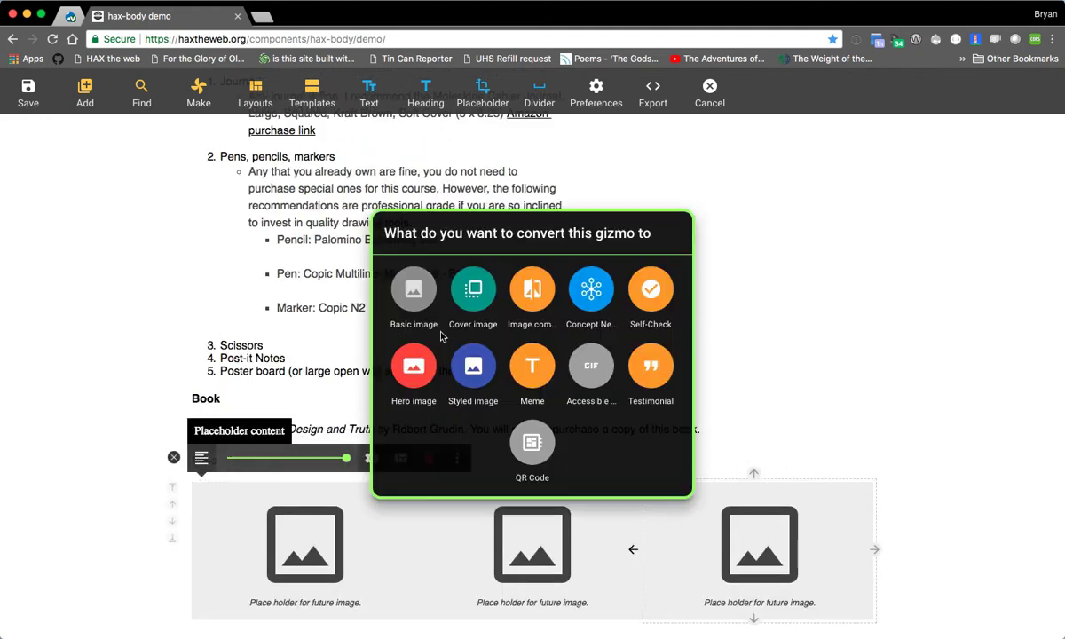
pyautogui.click(531, 367)
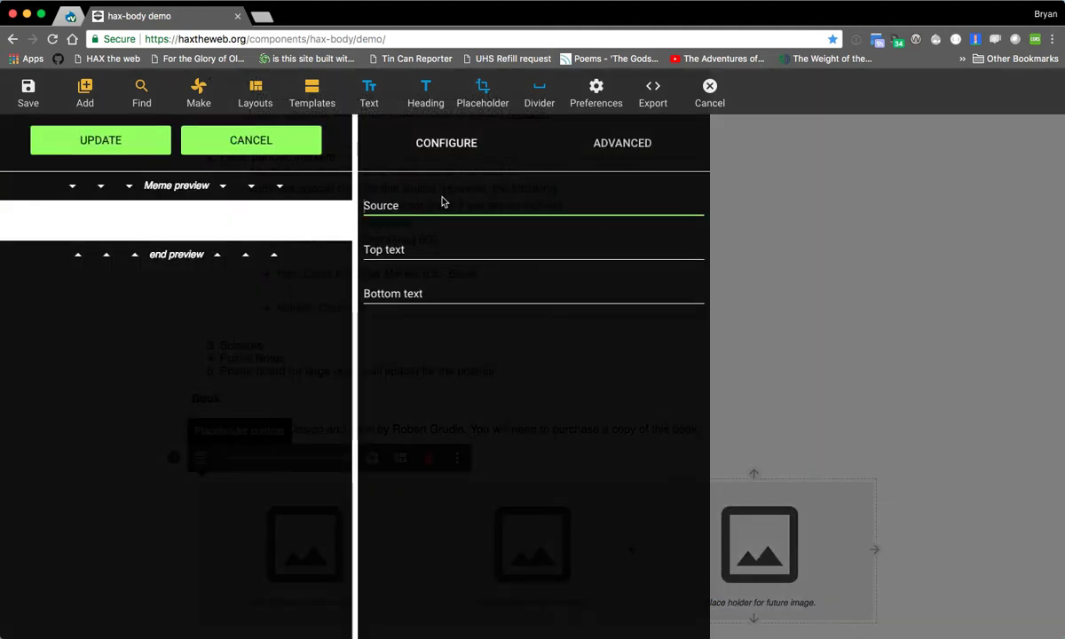
# - Set the meme's source to the copied NASA 0000560 thumbnail URL, with top text "dfsdfsdsf" and bottom text "dfsdfsdfsdsfdfs", and apply the update
pyautogui.click(443, 202)
pyautogui.write('https://images-assets.nasa.gov/image/0000560/0000560~thumb.jpg')
pyautogui.click(462, 266)
pyautogui.write('dfsdfsdsf')
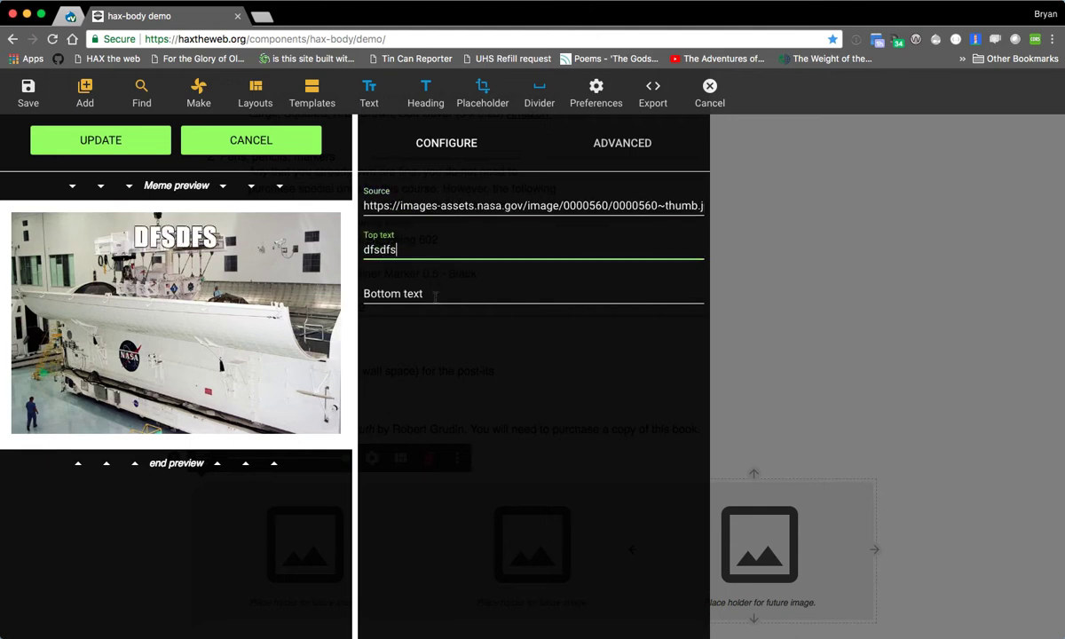
pyautogui.click(432, 290)
pyautogui.write('dfsdfsdfsdsfdfs')
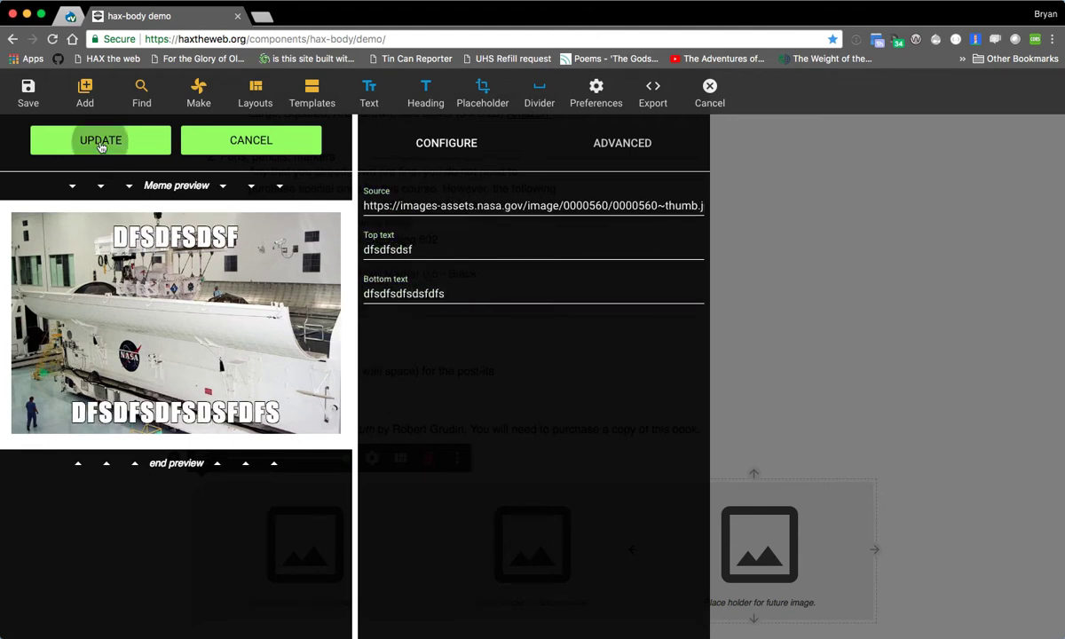
pyautogui.click(101, 142)
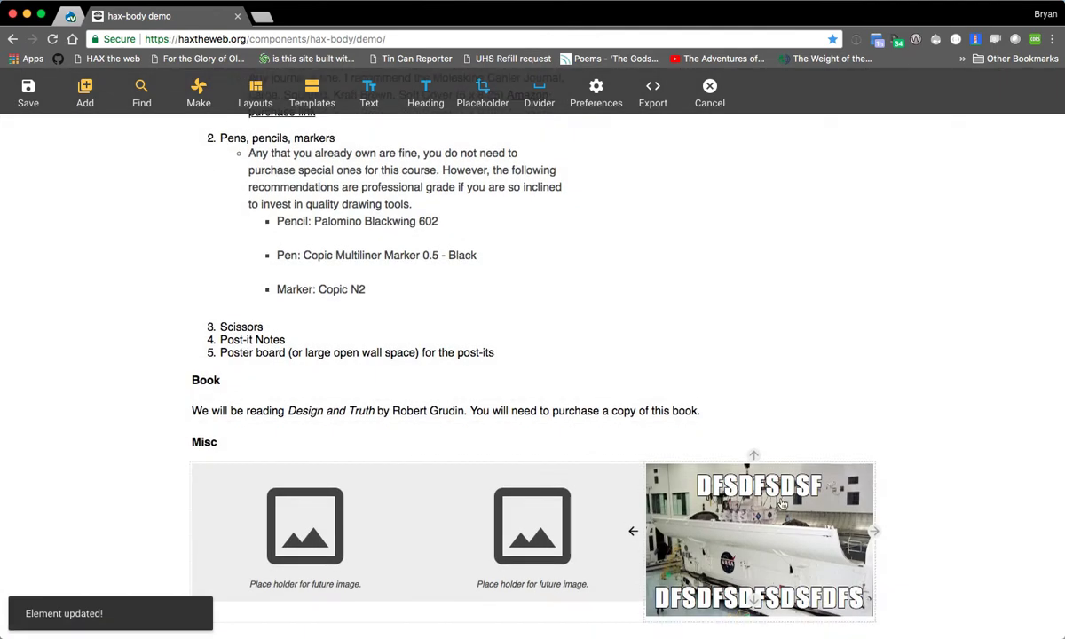
# - Insert a text block above the image placeholder in the first column
pyautogui.click(572, 526)
pyautogui.click(737, 534)
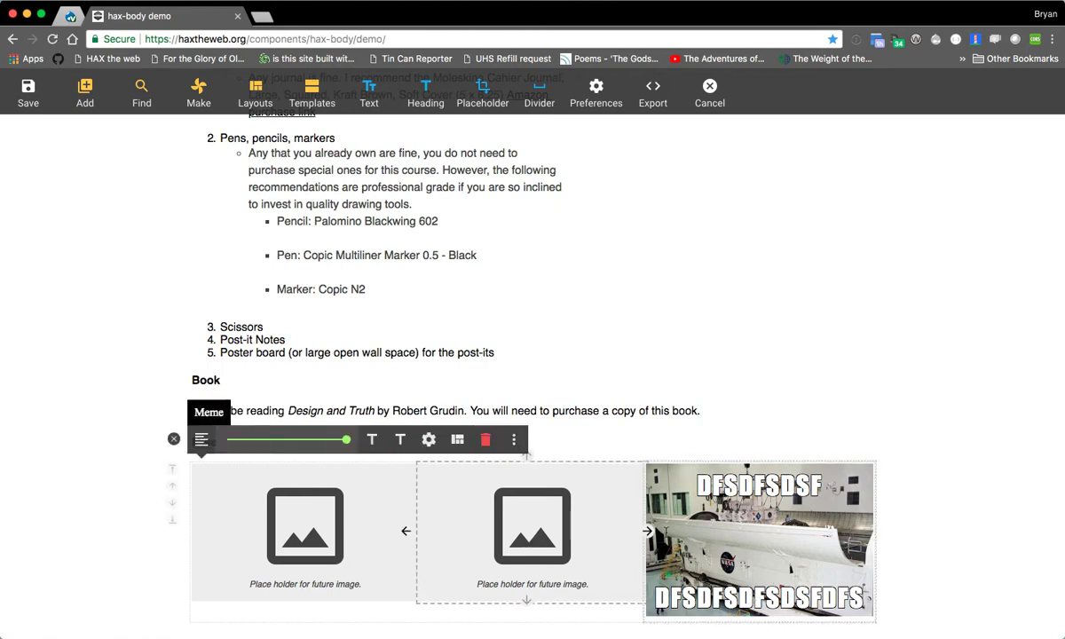
pyautogui.click(347, 552)
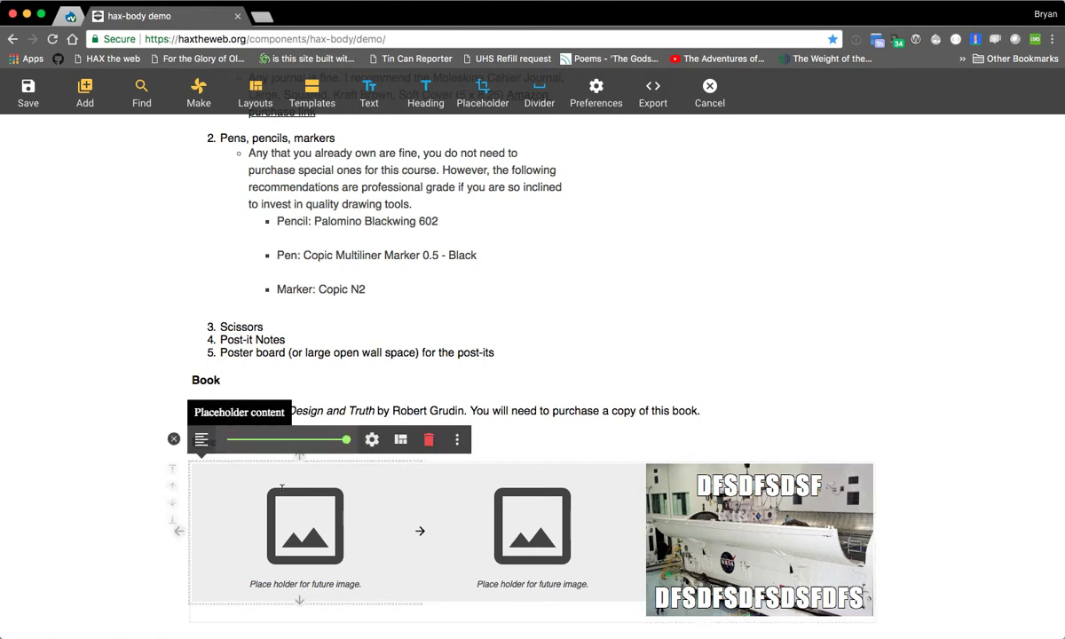
pyautogui.click(369, 95)
# - Insert two headings above the image placeholder in the middle column
pyautogui.click(370, 485)
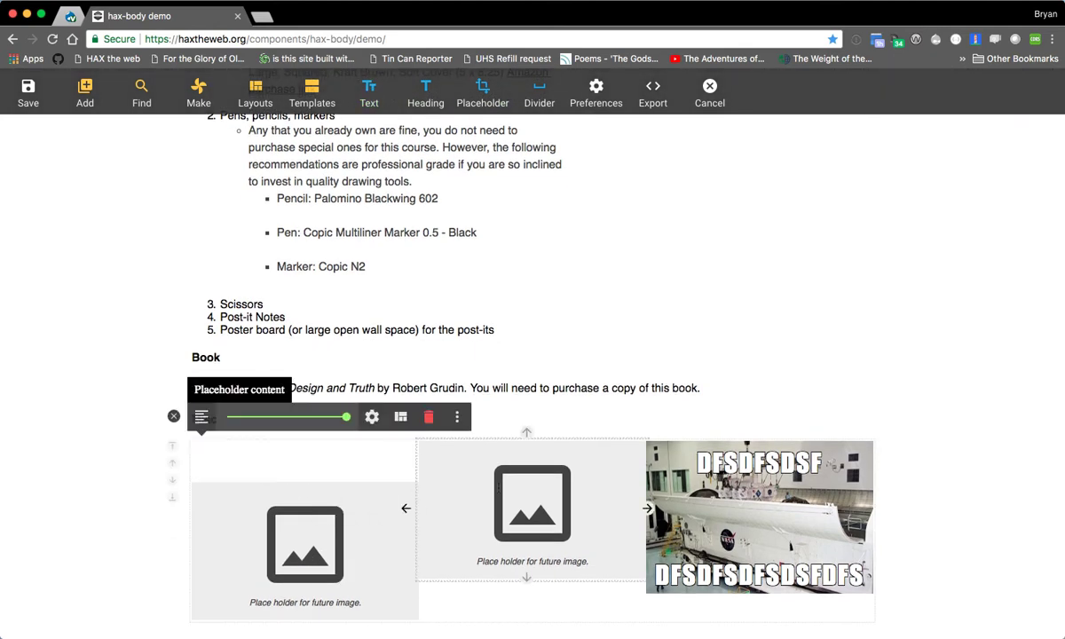
pyautogui.click(426, 94)
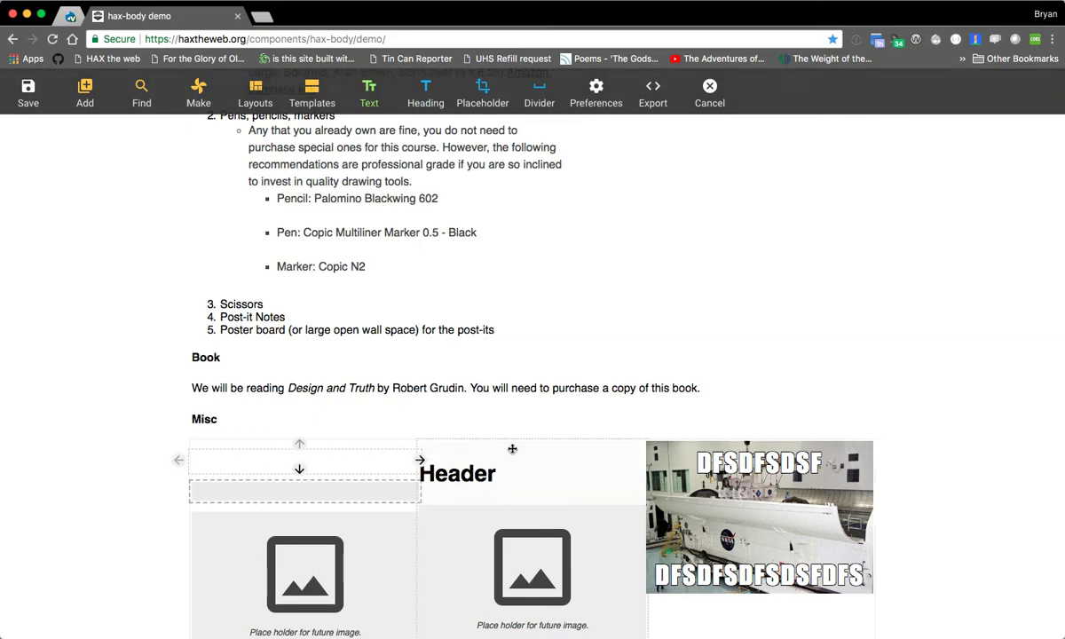
pyautogui.click(426, 95)
# - Insert another text block in the first column, beneath the existing empty text
pyautogui.click(328, 481)
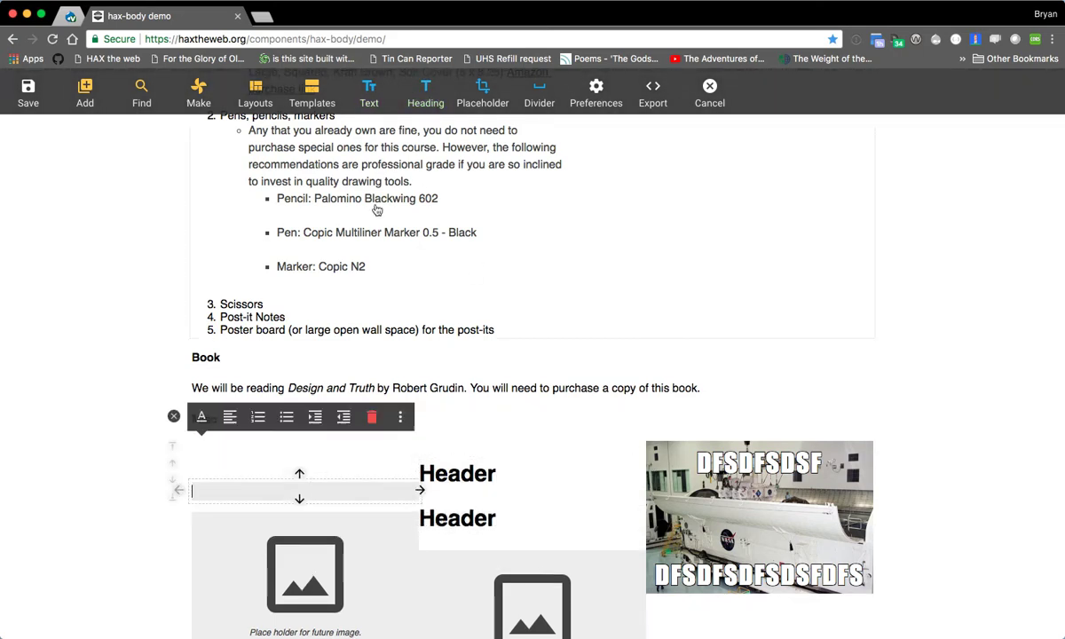
pyautogui.click(373, 102)
pyautogui.click(396, 456)
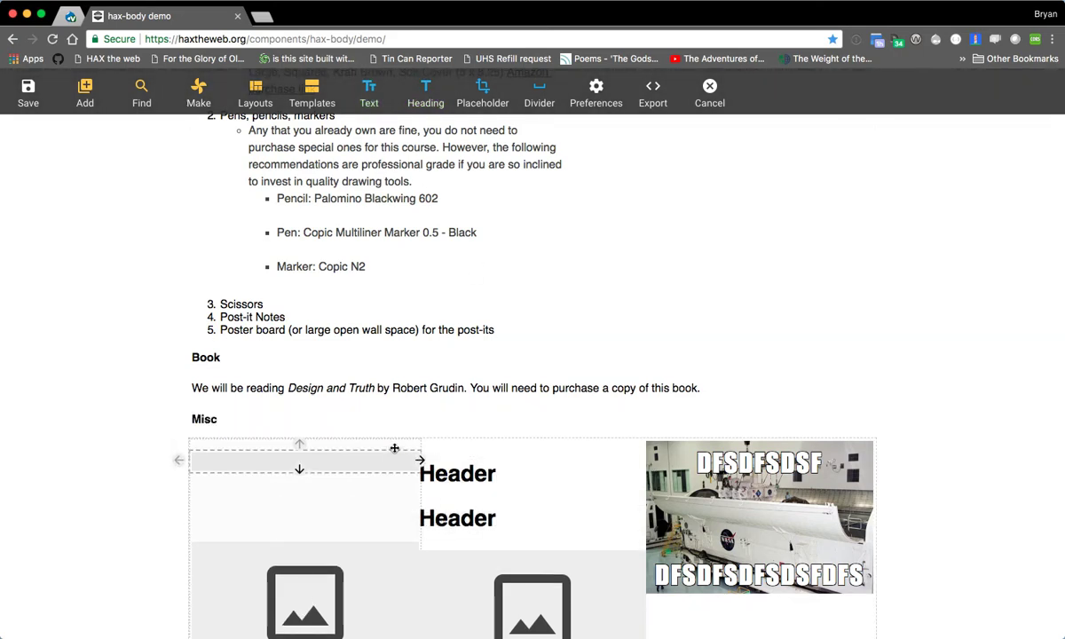
# - Open the settings of the whole grid plate and change its layout to "4 cols, 25% each"
pyautogui.click(309, 445)
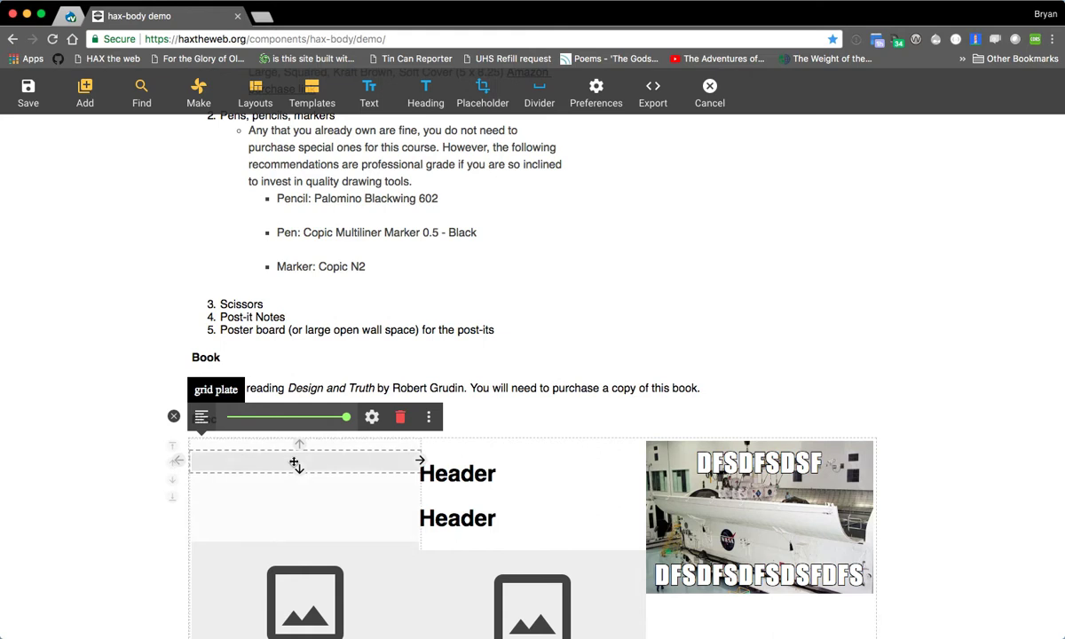
pyautogui.click(372, 416)
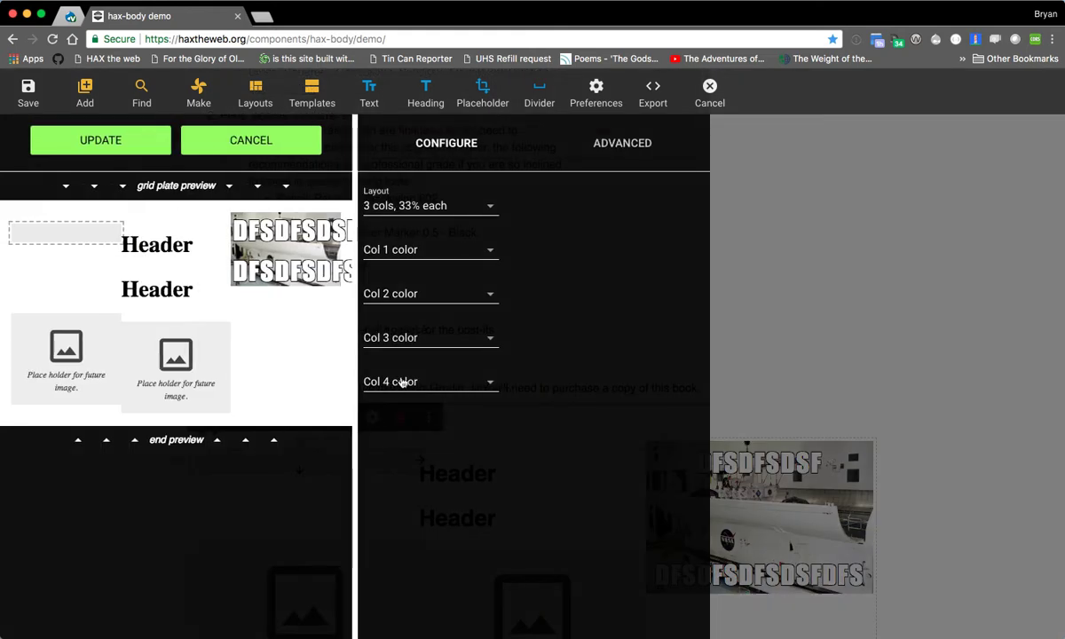
pyautogui.click(428, 205)
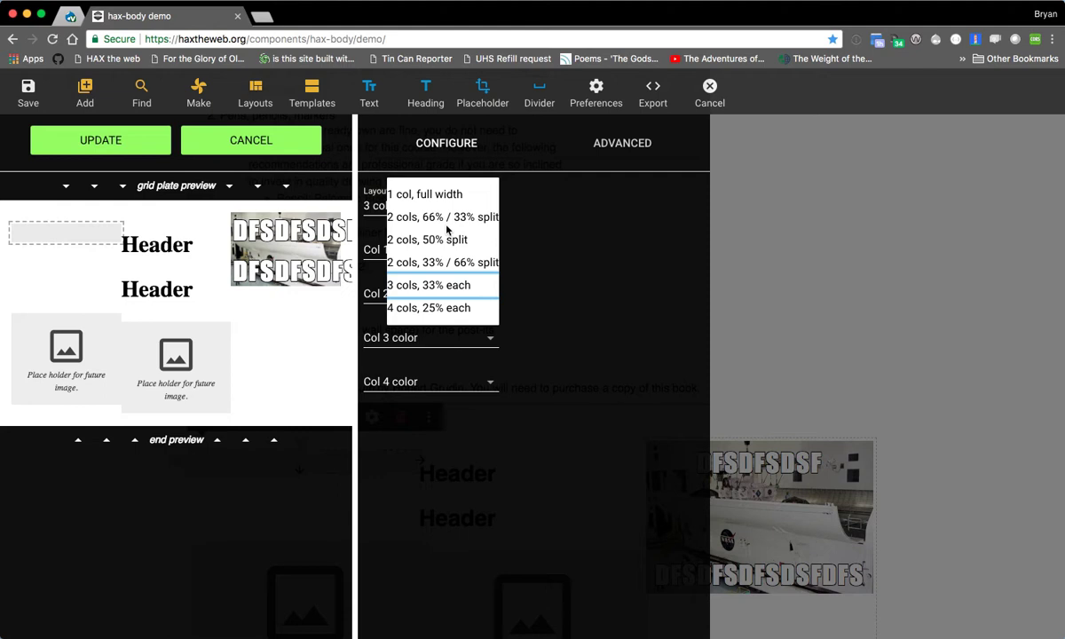
pyautogui.click(434, 308)
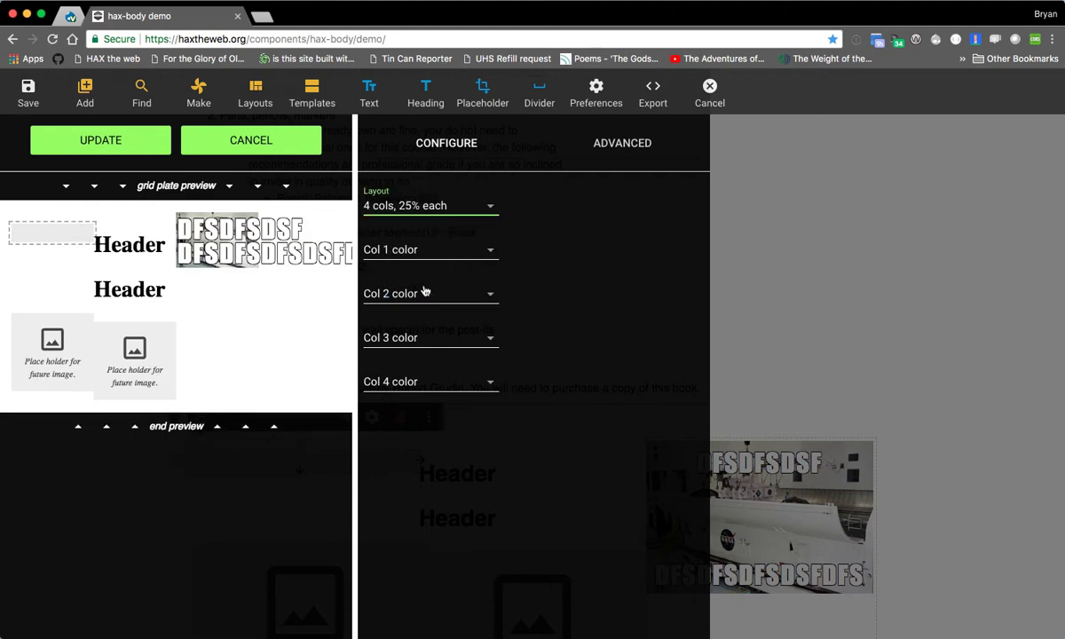
# - Set the grid plate's column 2 color to indigo and its column 1 color to grey
pyautogui.click(438, 262)
pyautogui.click(437, 261)
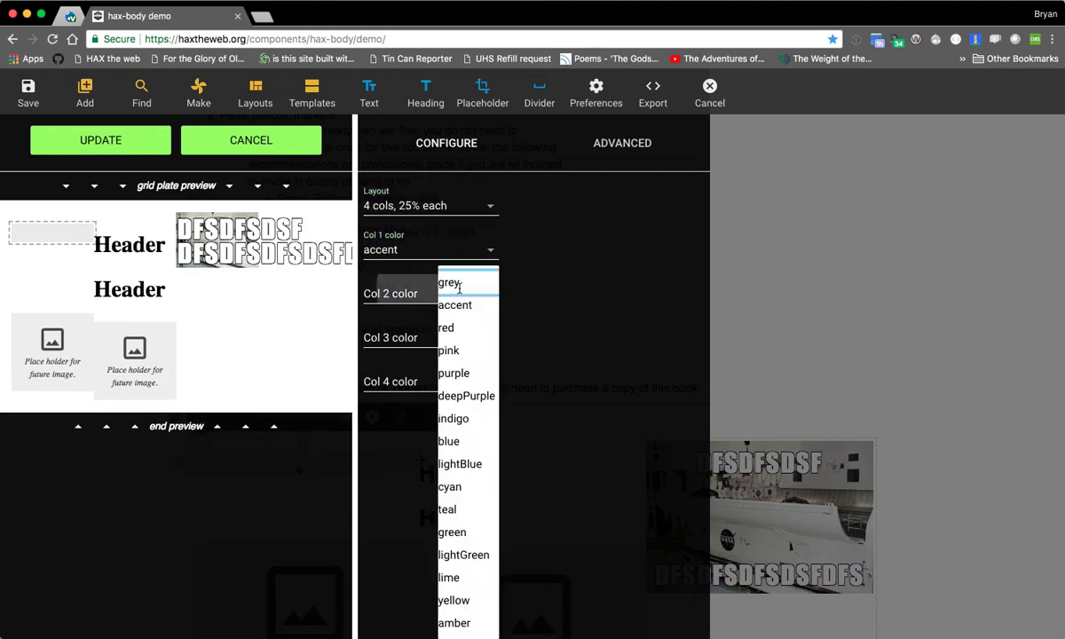
pyautogui.click(466, 293)
pyautogui.click(466, 414)
pyautogui.click(464, 246)
pyautogui.click(463, 236)
# - Try out different colors for columns 3 and 4 of the grid plate, and set both to grey
pyautogui.click(444, 337)
pyautogui.click(448, 483)
pyautogui.click(439, 381)
pyautogui.click(452, 619)
pyautogui.click(418, 337)
pyautogui.click(451, 416)
pyautogui.click(430, 329)
pyautogui.click(456, 325)
pyautogui.click(462, 382)
pyautogui.click(462, 371)
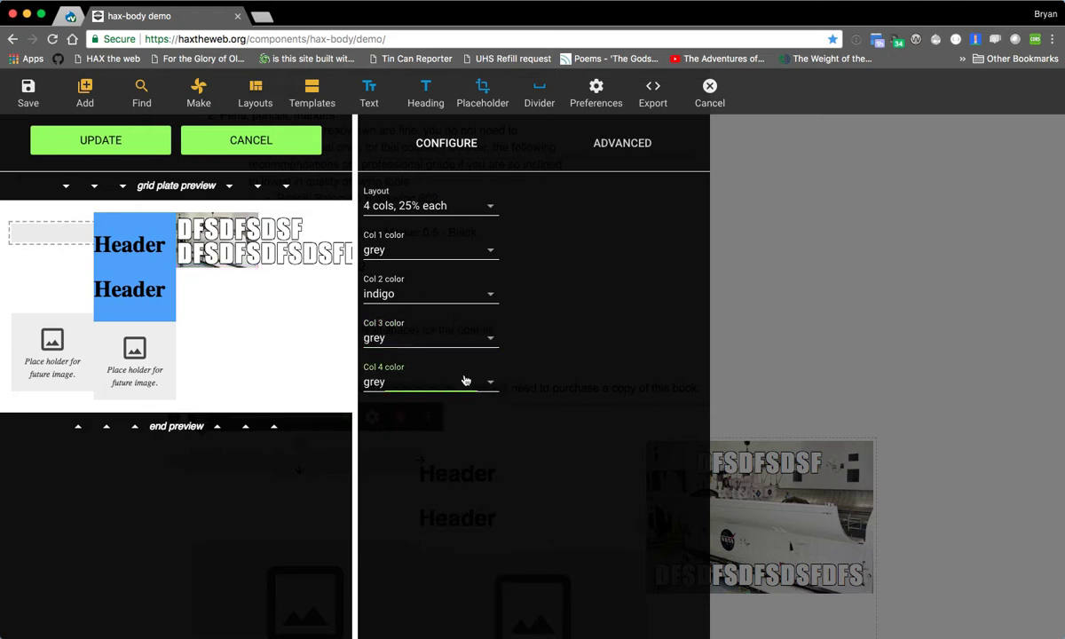
# - Set the grid plate's column 1 color to deepOrange and apply the updated settings
pyautogui.click(453, 299)
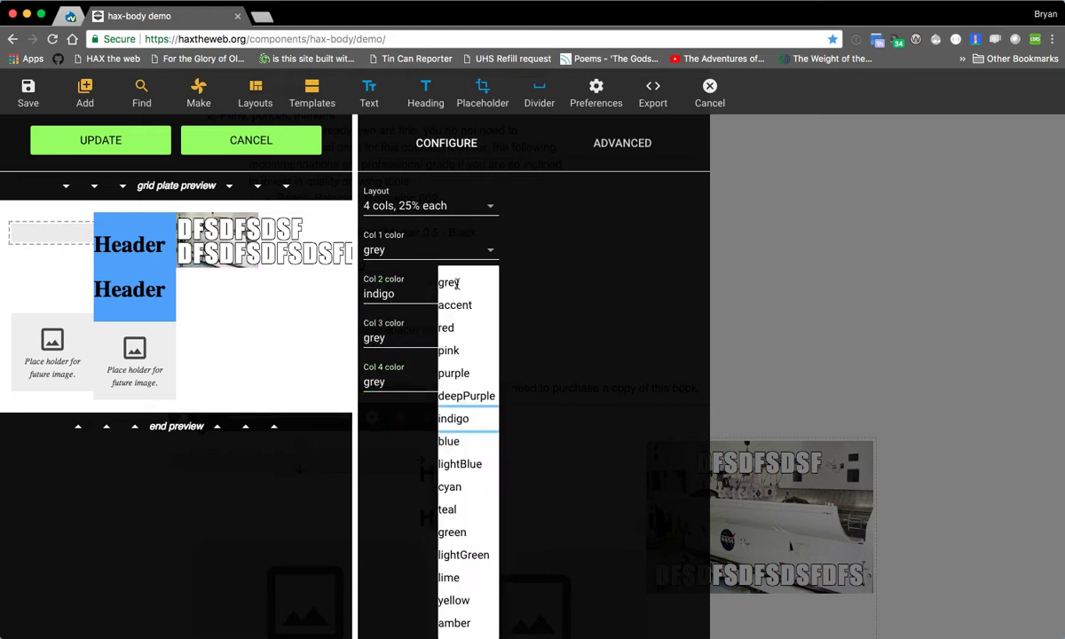
pyautogui.click(440, 259)
pyautogui.click(426, 254)
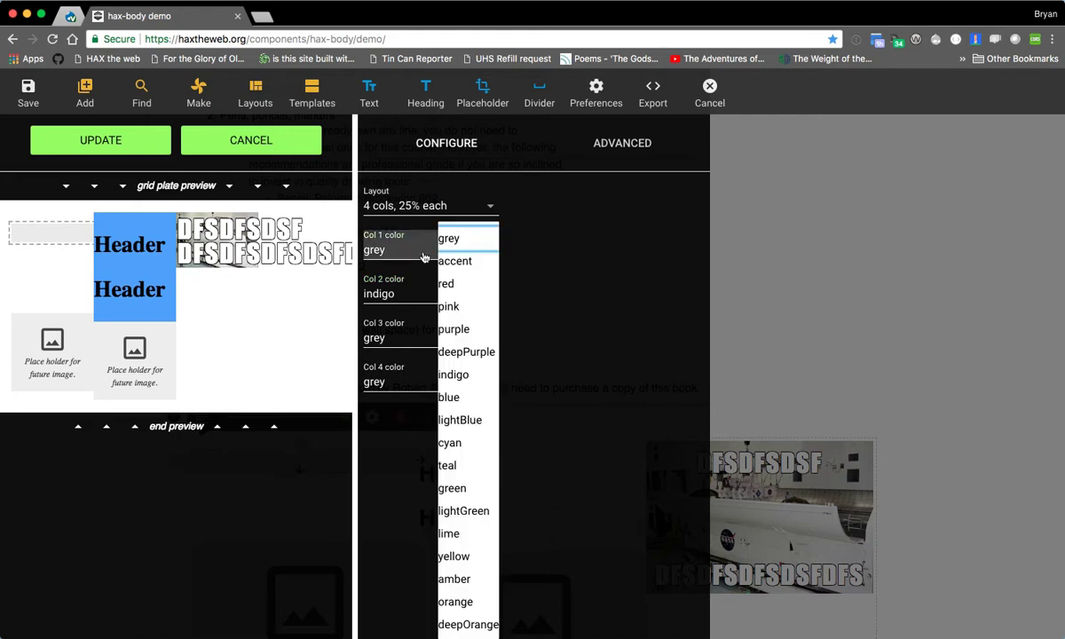
pyautogui.click(459, 623)
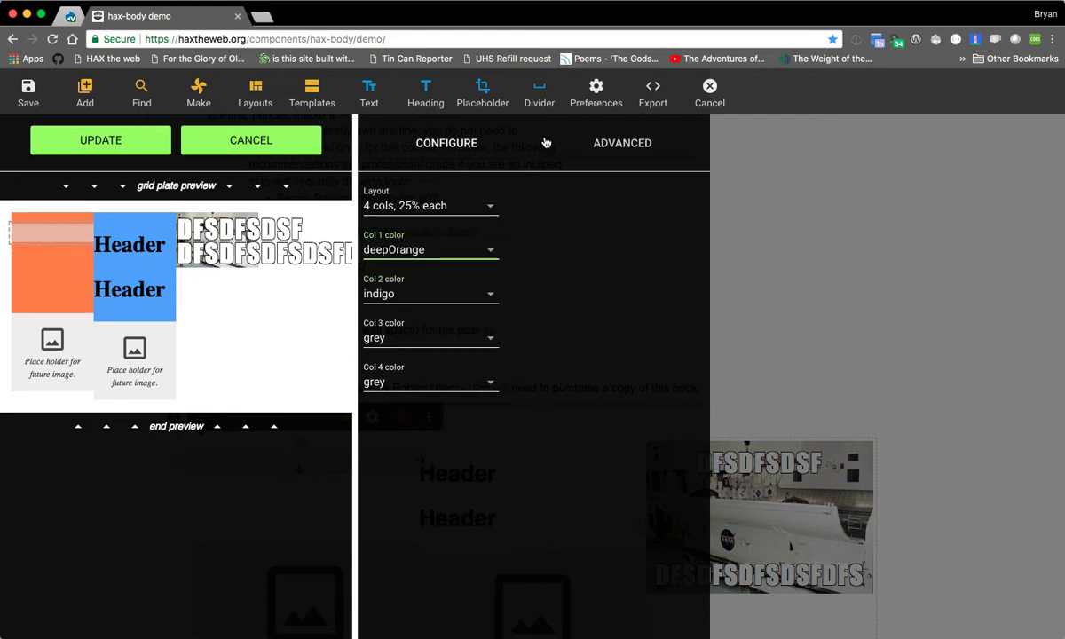
pyautogui.click(100, 142)
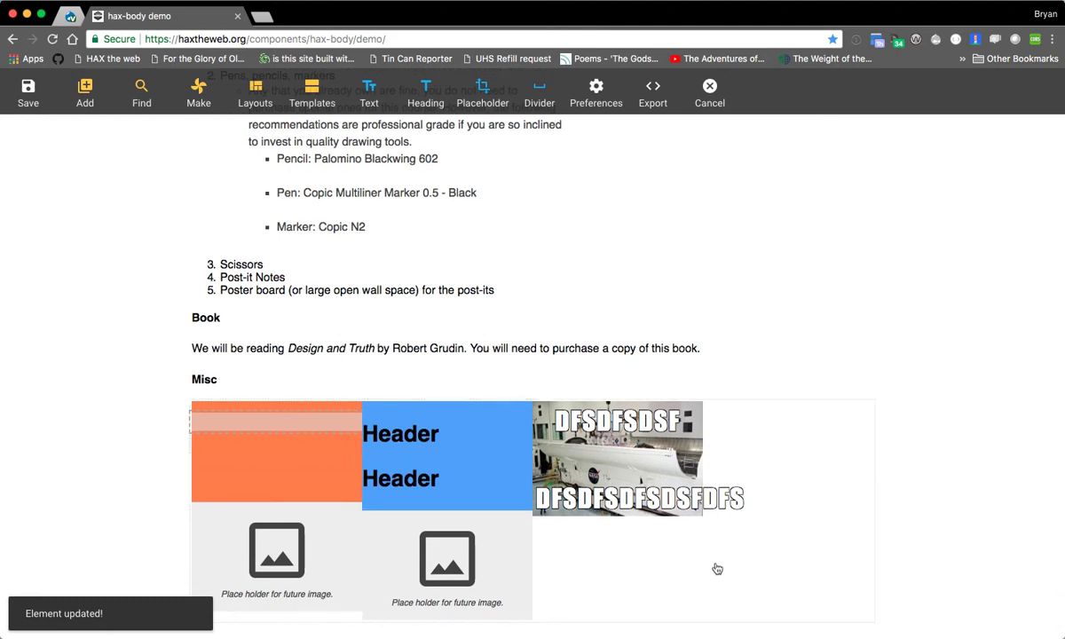
# - Move the meme into the grid plate's fourth column and the second column's placeholder image into the third column
pyautogui.click(760, 565)
pyautogui.click(614, 465)
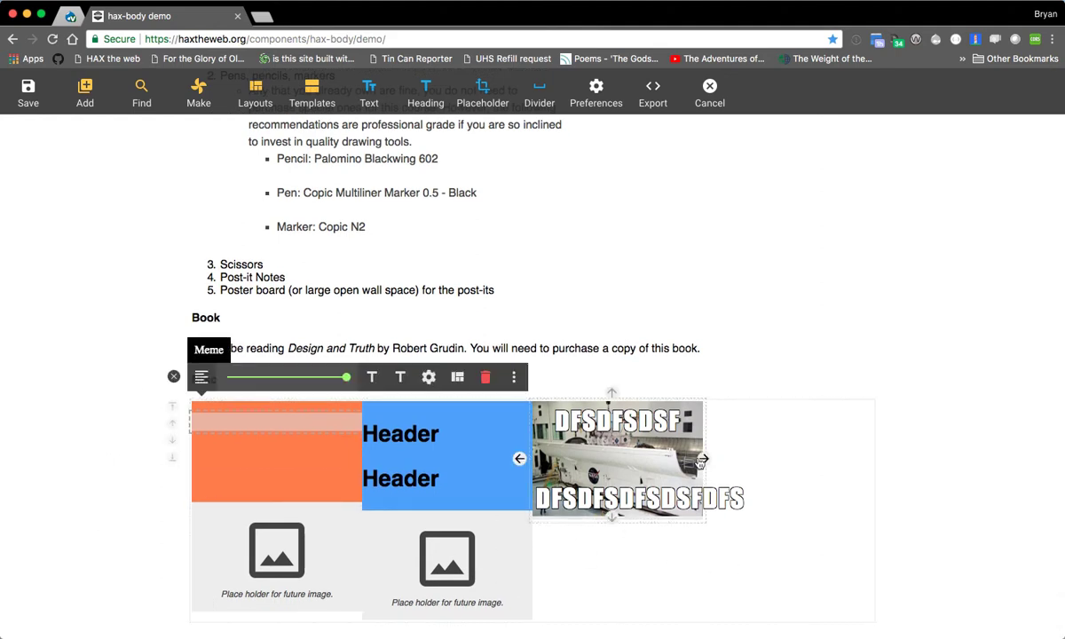
pyautogui.click(704, 458)
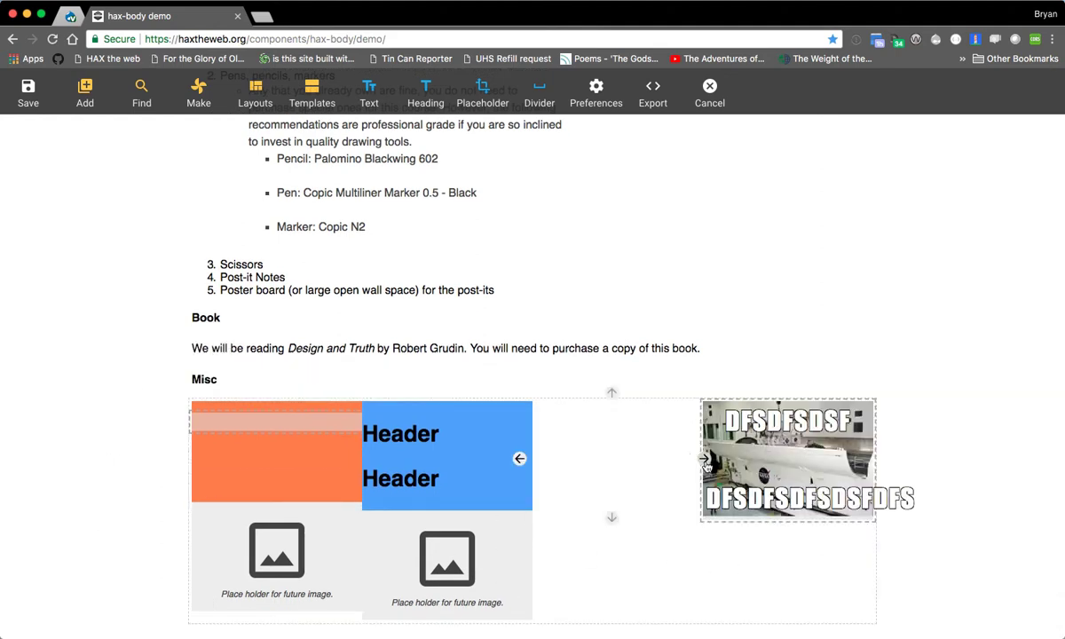
pyautogui.click(551, 342)
pyautogui.click(610, 469)
pyautogui.moveTo(440, 549); pyautogui.dragTo(602, 478)
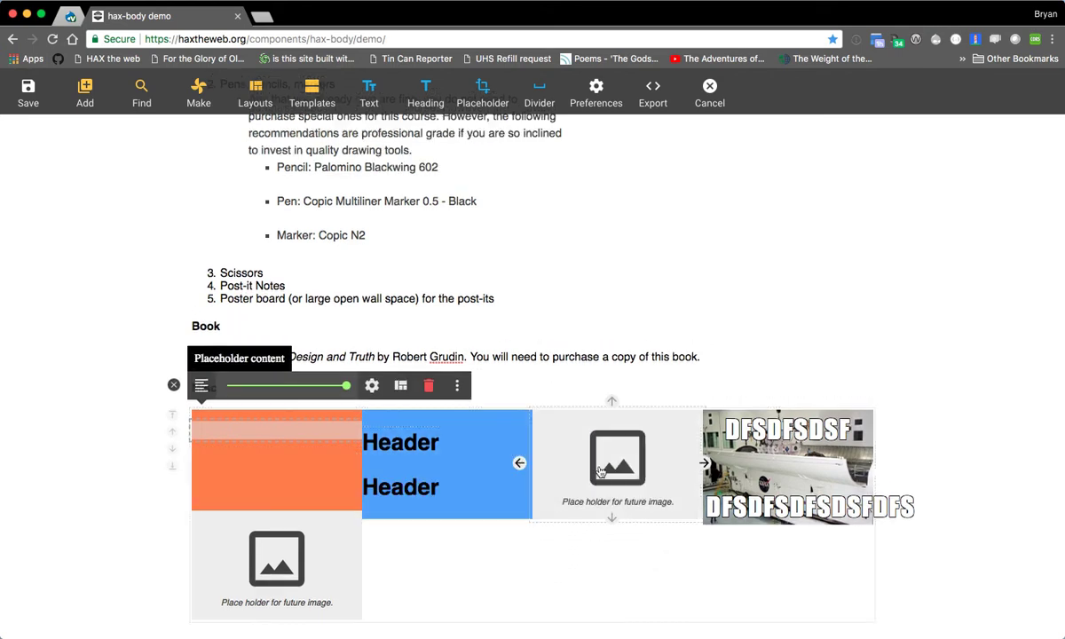
# - Move the second column's lower header above the meme in the fourth column, and try to move the remaining header into the first column
pyautogui.click(444, 496)
pyautogui.moveTo(485, 489); pyautogui.dragTo(796, 506)
pyautogui.click(460, 438)
pyautogui.moveTo(465, 445); pyautogui.dragTo(315, 577)
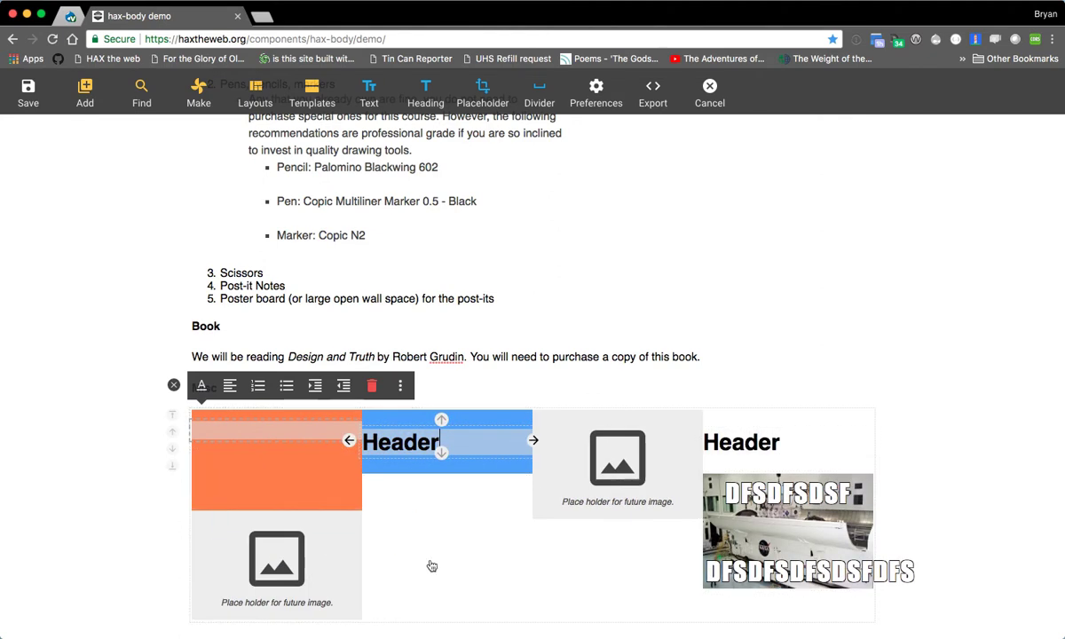
# - Move the lower empty paragraph from the first column to the top of the third column
pyautogui.click(274, 460)
pyautogui.press('BackSpace')
pyautogui.moveTo(310, 458); pyautogui.dragTo(580, 501)
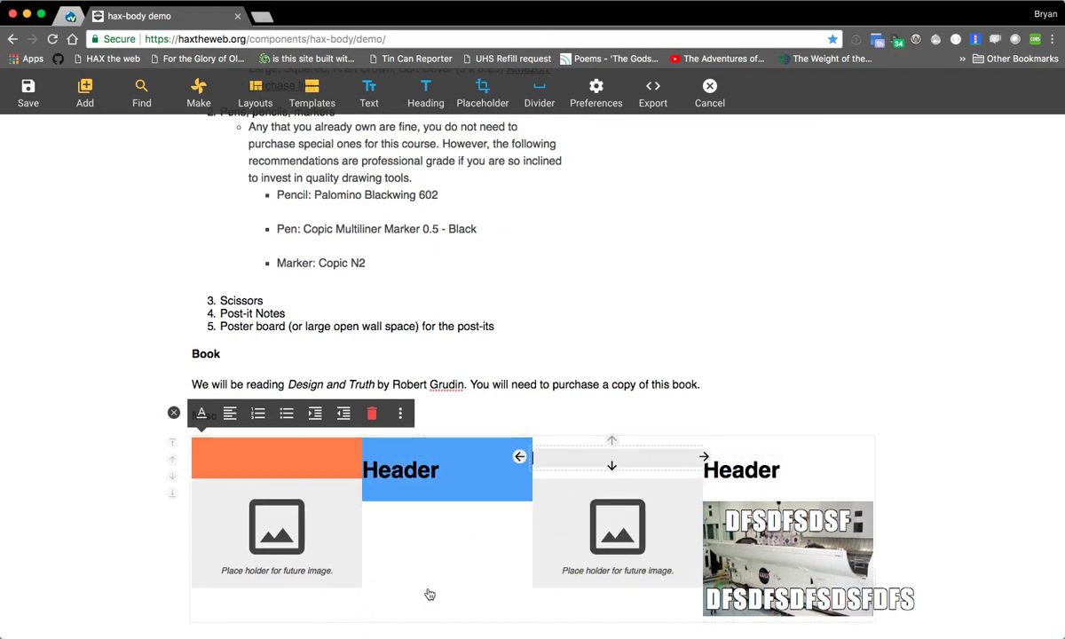
# - Move the fourth column's header below the meme and the second column's header into the third column
pyautogui.click(825, 469)
pyautogui.moveTo(825, 461); pyautogui.dragTo(793, 455)
pyautogui.click(479, 470)
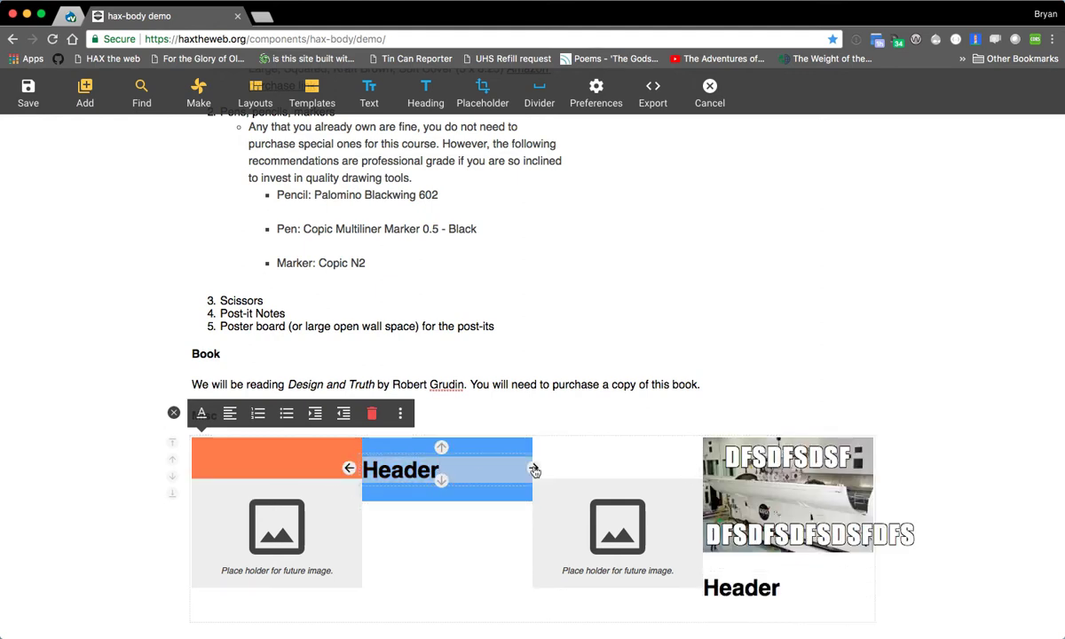
pyautogui.click(534, 469)
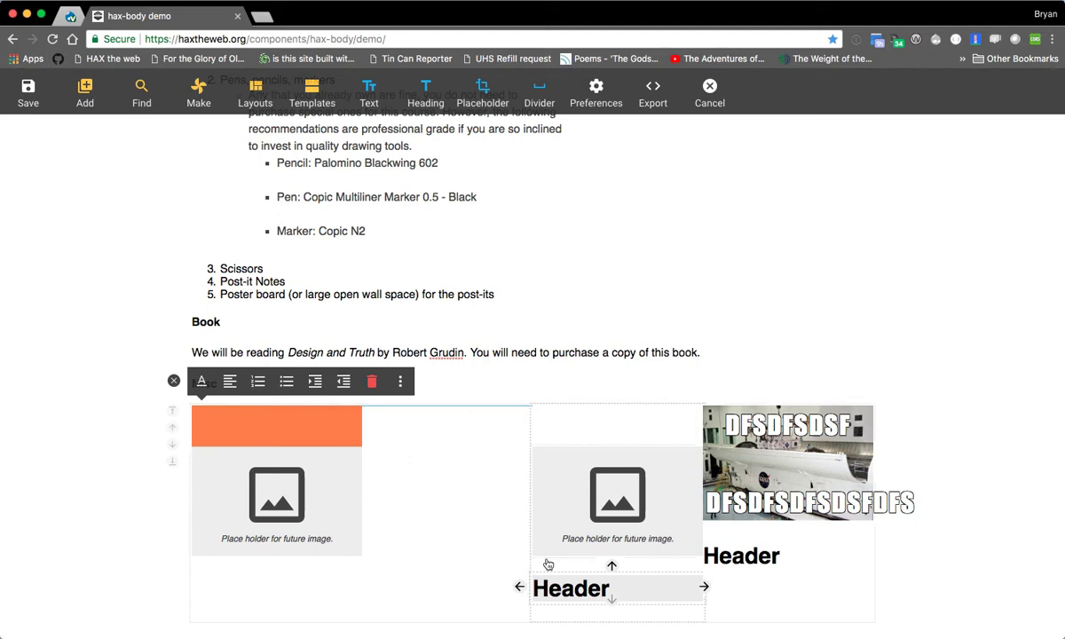
# - Clear the empty paragraph above the third column's placeholder image and move that column's header into the second column
pyautogui.click(612, 430)
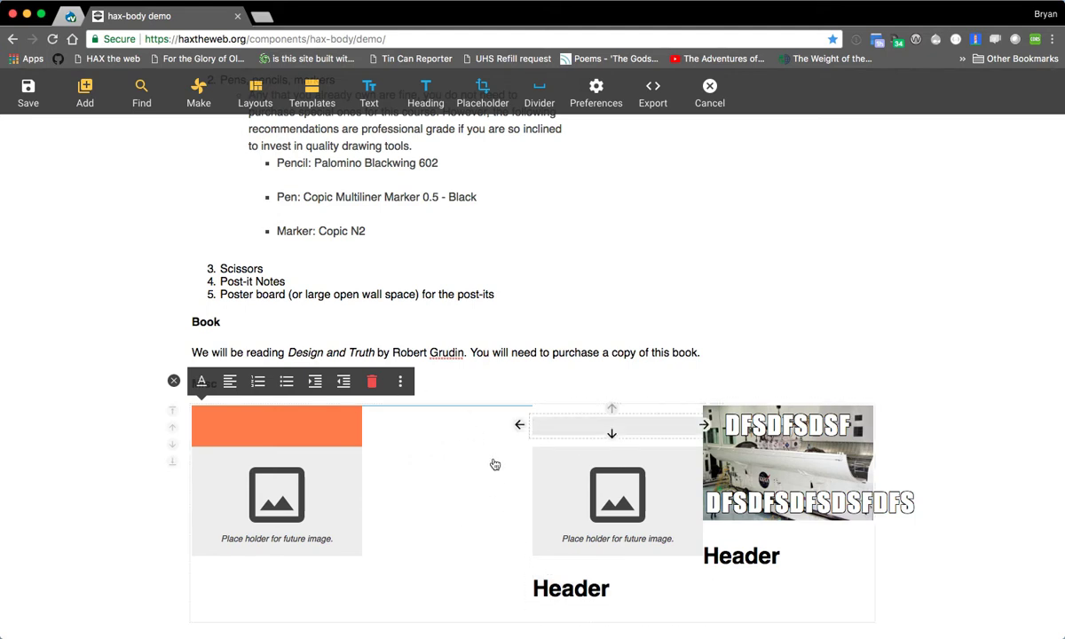
pyautogui.moveTo(581, 423)
pyautogui.mouseDown()
pyautogui.moveTo(543, 424)
pyautogui.moveTo(535, 434)
pyautogui.moveTo(543, 417)
pyautogui.moveTo(583, 427)
pyautogui.mouseUp()
pyautogui.click(606, 581)
pyautogui.moveTo(606, 581); pyautogui.dragTo(453, 495)
# - Move the fourth column's header to the first column and the first column's placeholder image under the second column's header
pyautogui.click(816, 589)
pyautogui.moveTo(816, 589); pyautogui.dragTo(304, 464)
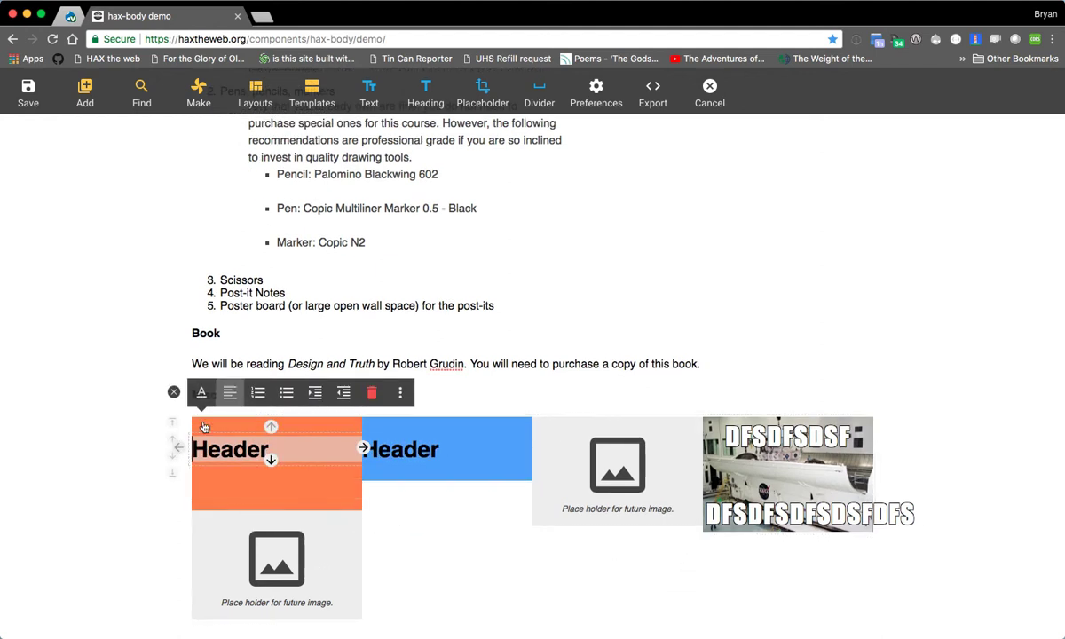
pyautogui.moveTo(286, 566); pyautogui.dragTo(455, 549)
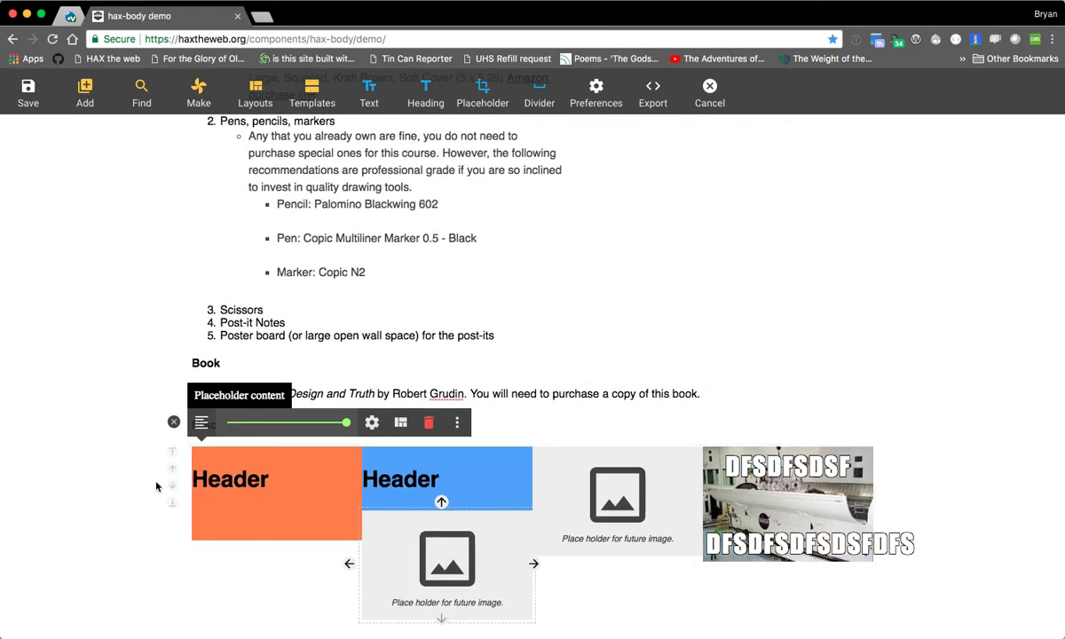
# - Move the meme under the first column's header and remove the placeholder image from the third column
pyautogui.click(810, 546)
pyautogui.moveTo(810, 546); pyautogui.dragTo(292, 490)
pyautogui.click(742, 503)
pyautogui.moveTo(690, 466); pyautogui.dragTo(662, 471)
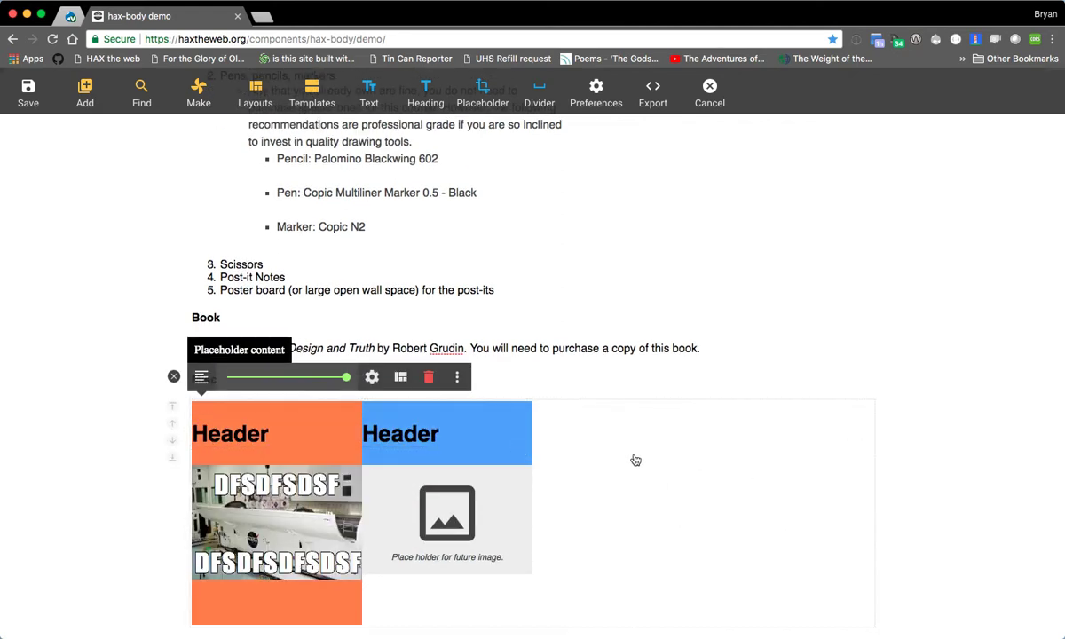
# - Convert the second column's placeholder image to a QR Code, paste the copied content as its data, and apply the update
pyautogui.click(623, 488)
pyautogui.click(460, 543)
pyautogui.click(485, 500)
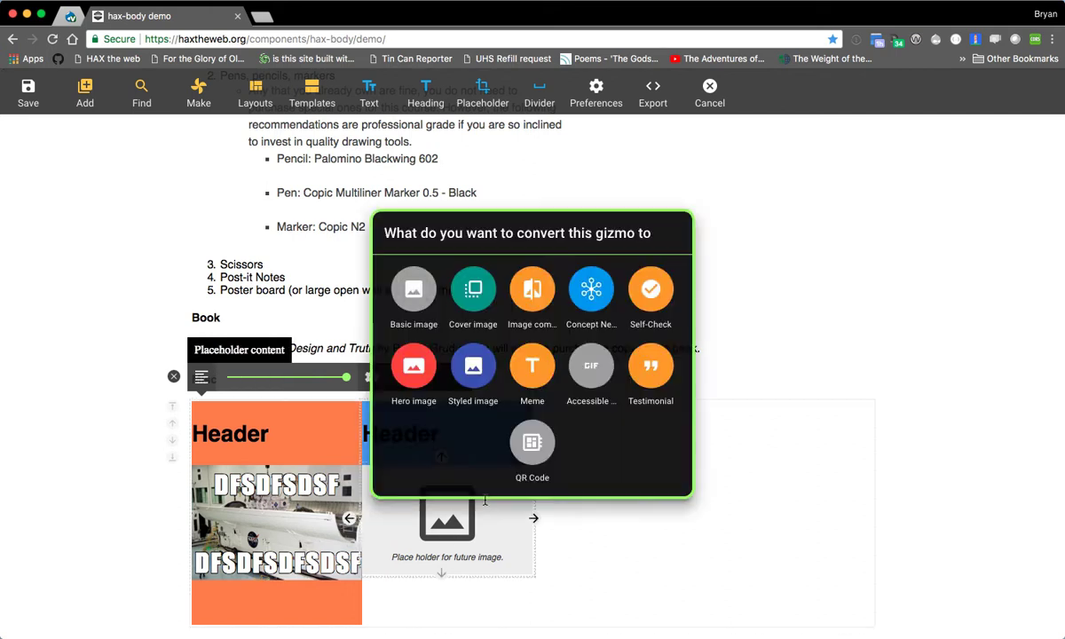
pyautogui.click(533, 443)
pyautogui.click(458, 207)
pyautogui.write('https://images-assets.nasa.gov/image/0000560/0000560~thumb.jpg')
pyautogui.click(92, 142)
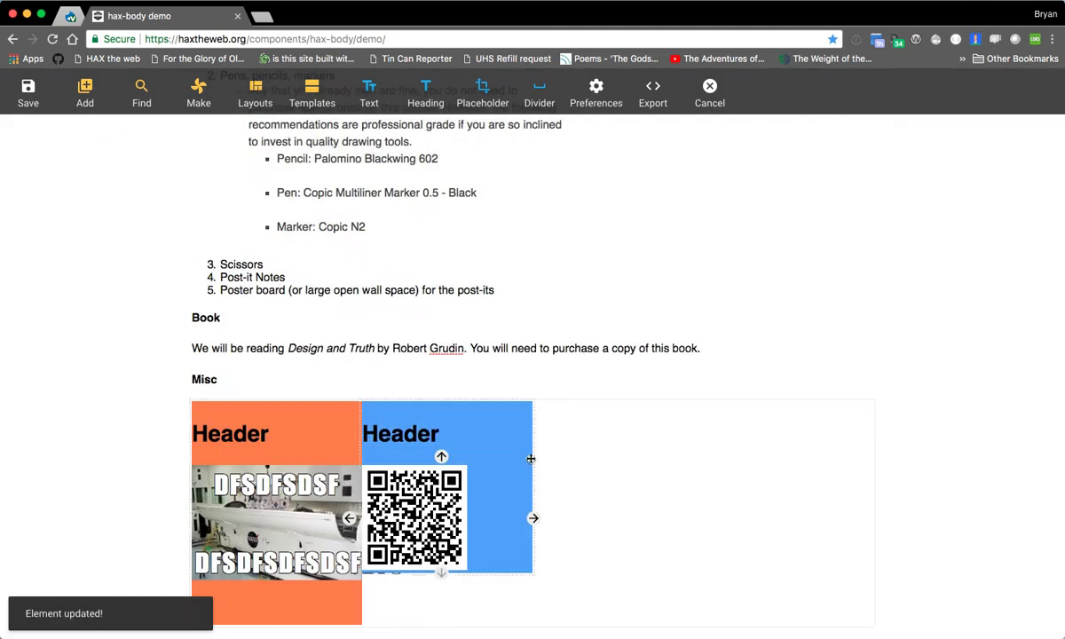
# - Try the "2 cols, 66% / 33% split" layout on the grid plate, and apply "2 cols, 50% split" instead
pyautogui.click(574, 438)
pyautogui.click(371, 378)
pyautogui.click(417, 205)
pyautogui.click(442, 222)
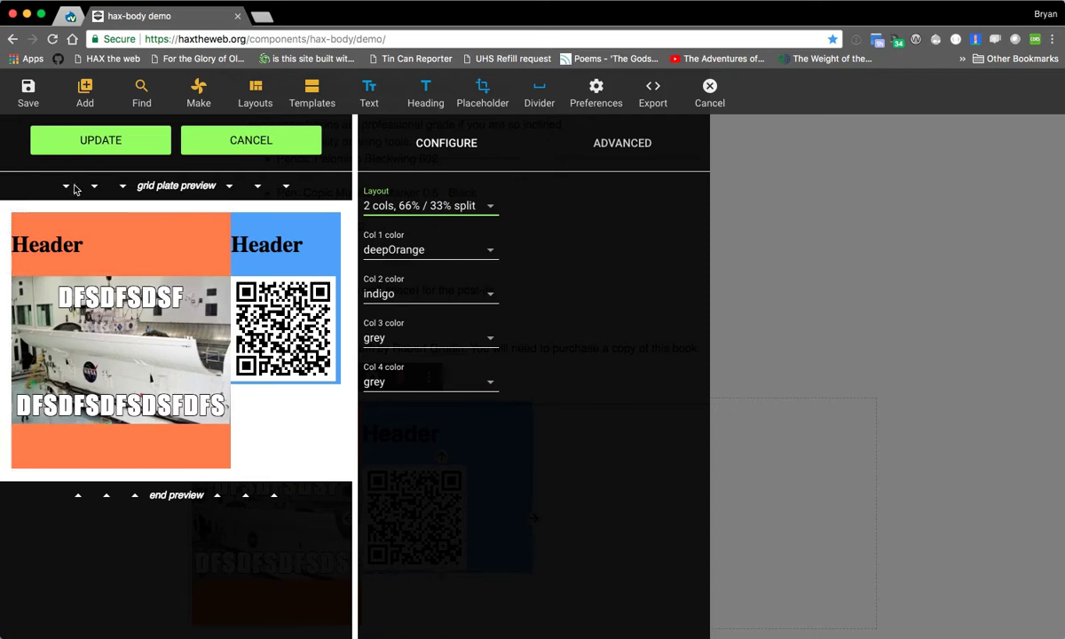
pyautogui.click(401, 205)
pyautogui.click(441, 239)
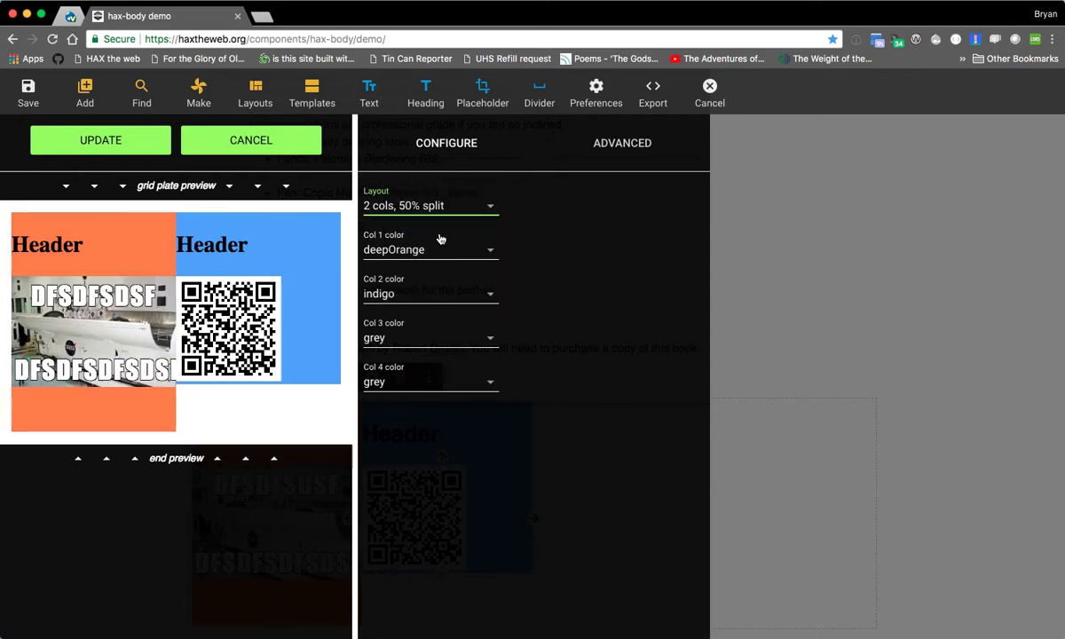
pyautogui.click(100, 142)
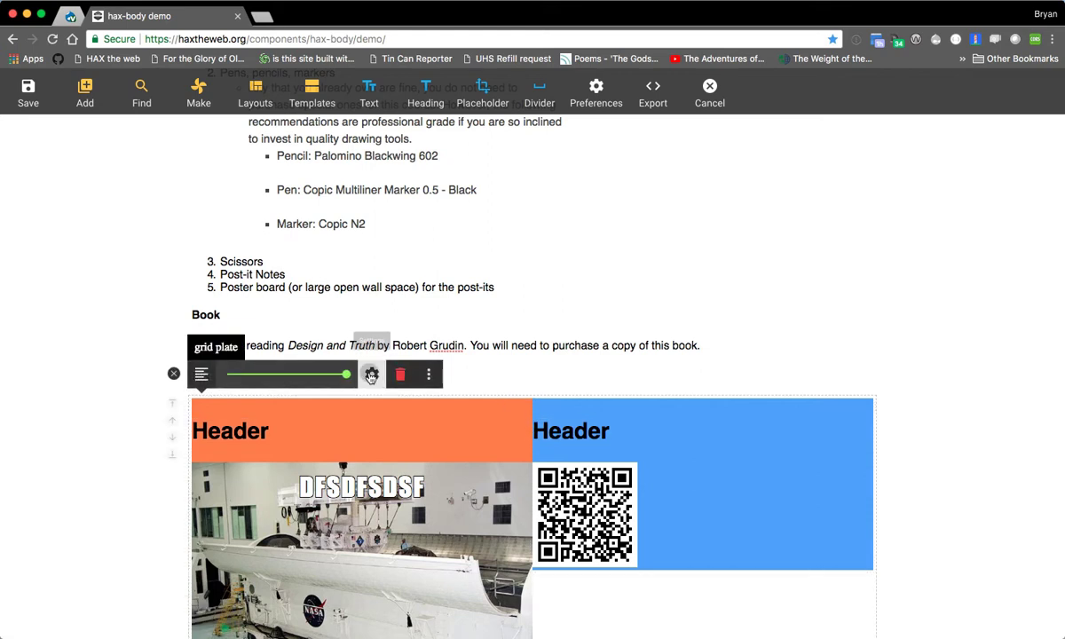
# - Apply the "2 cols, 66% / 33% split" layout to the grid plate, followed by "2 cols, 33% / 66% split"
pyautogui.click(371, 374)
pyautogui.click(405, 250)
pyautogui.click(410, 209)
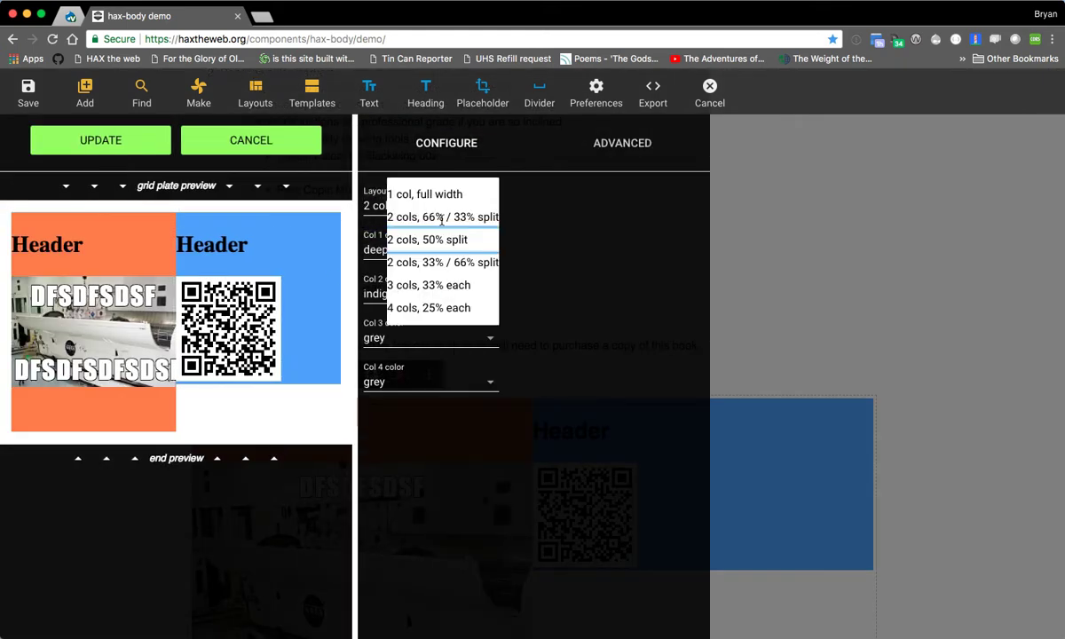
pyautogui.click(437, 216)
pyautogui.click(107, 142)
pyautogui.scroll(-2, 725, 532)
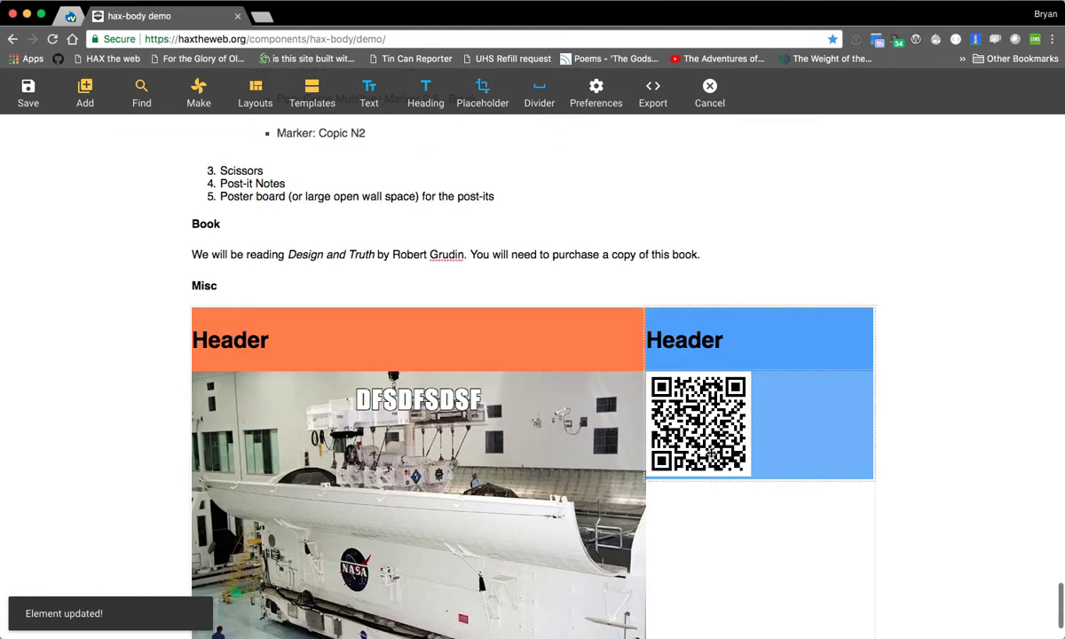
pyautogui.click(374, 285)
pyautogui.click(436, 235)
pyautogui.click(446, 205)
pyautogui.click(437, 265)
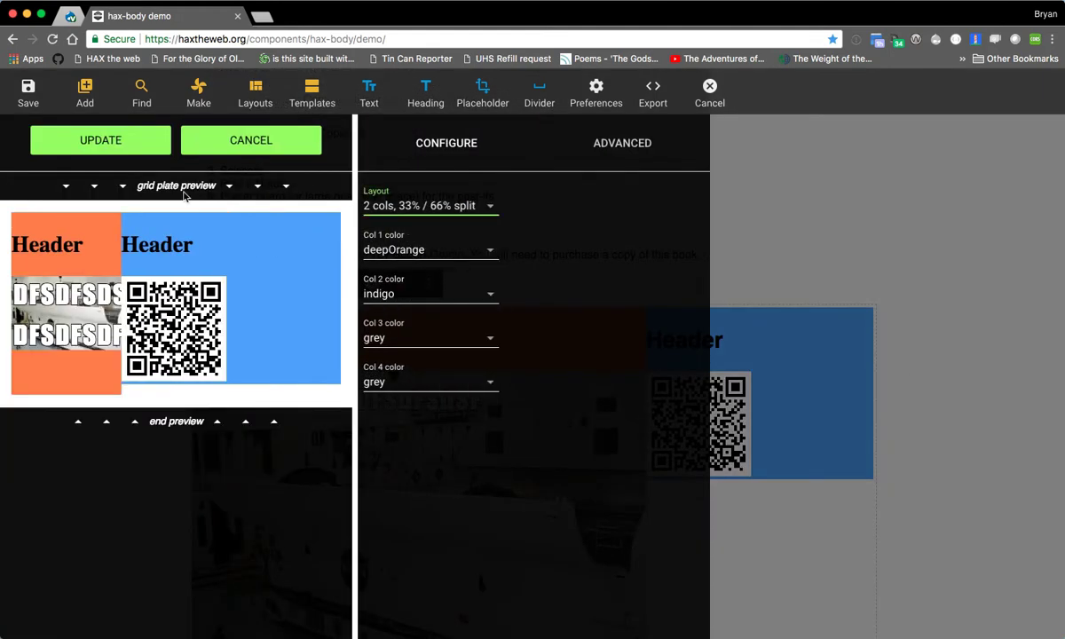
pyautogui.click(102, 140)
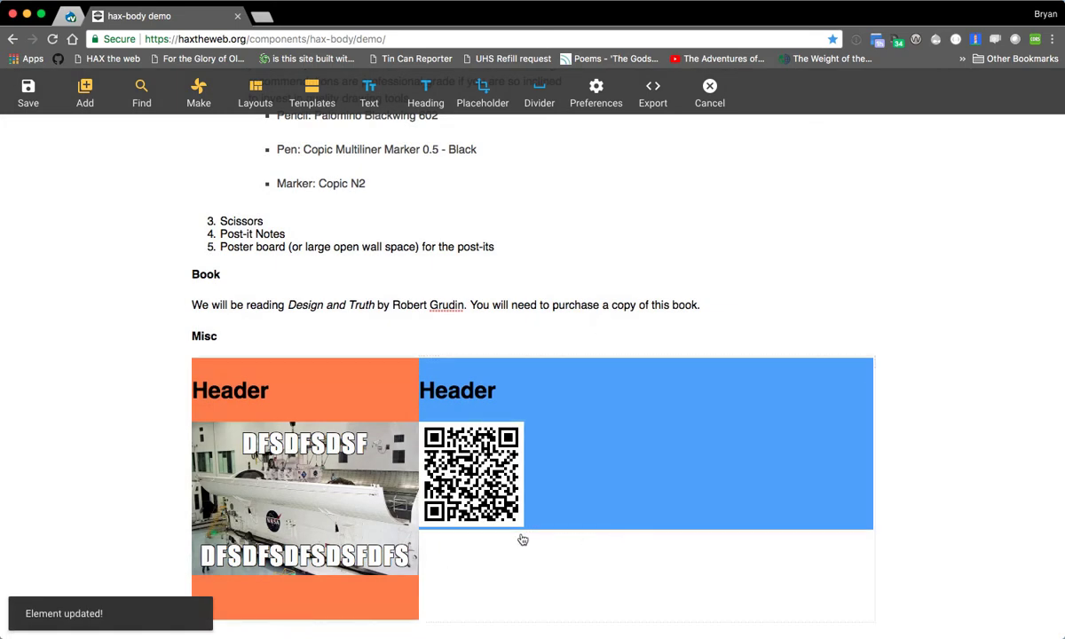
# - Set the grid plate's layout to "2 cols, 66% / 33% split" and apply the update
pyautogui.click(535, 570)
pyautogui.click(372, 333)
pyautogui.click(417, 205)
pyautogui.click(408, 207)
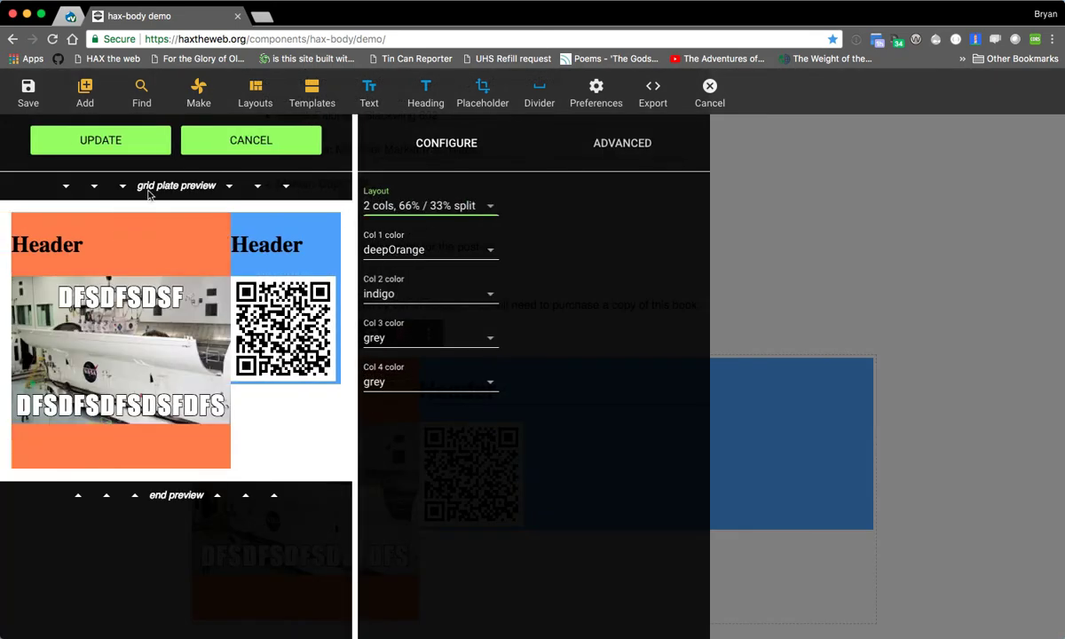
pyautogui.click(102, 141)
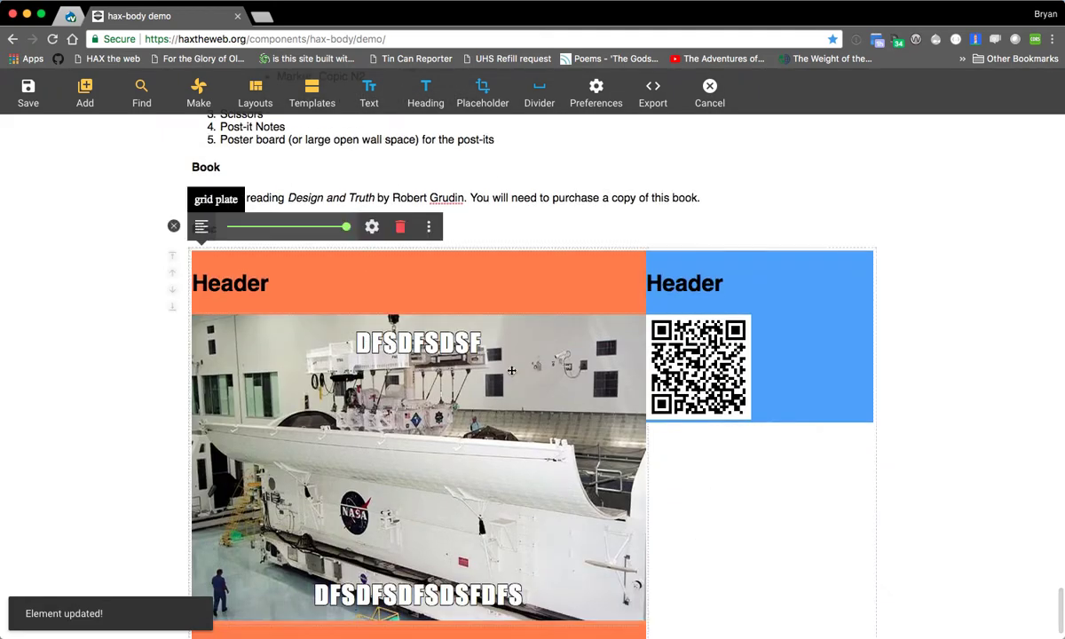
# - Try out narrower widths for the whole grid plate and return it to full width
pyautogui.click(233, 228)
pyautogui.moveTo(232, 399); pyautogui.dragTo(256, 404)
pyautogui.scroll(-3, 252, 404)
pyautogui.click(593, 381)
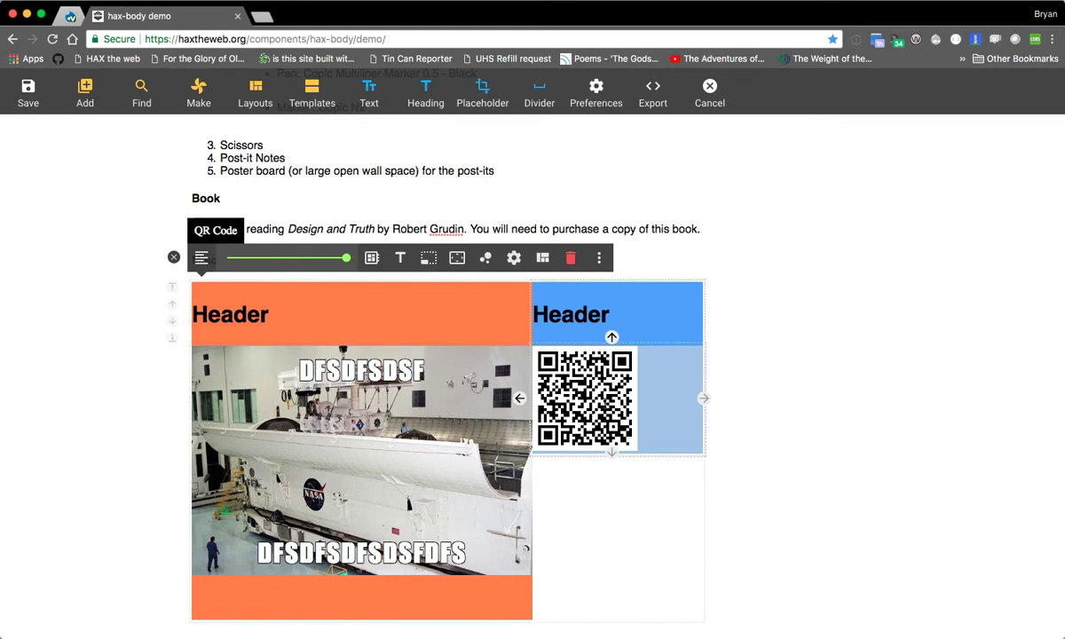
pyautogui.click(307, 258)
pyautogui.click(260, 260)
pyautogui.moveTo(269, 260); pyautogui.dragTo(333, 265)
pyautogui.click(428, 323)
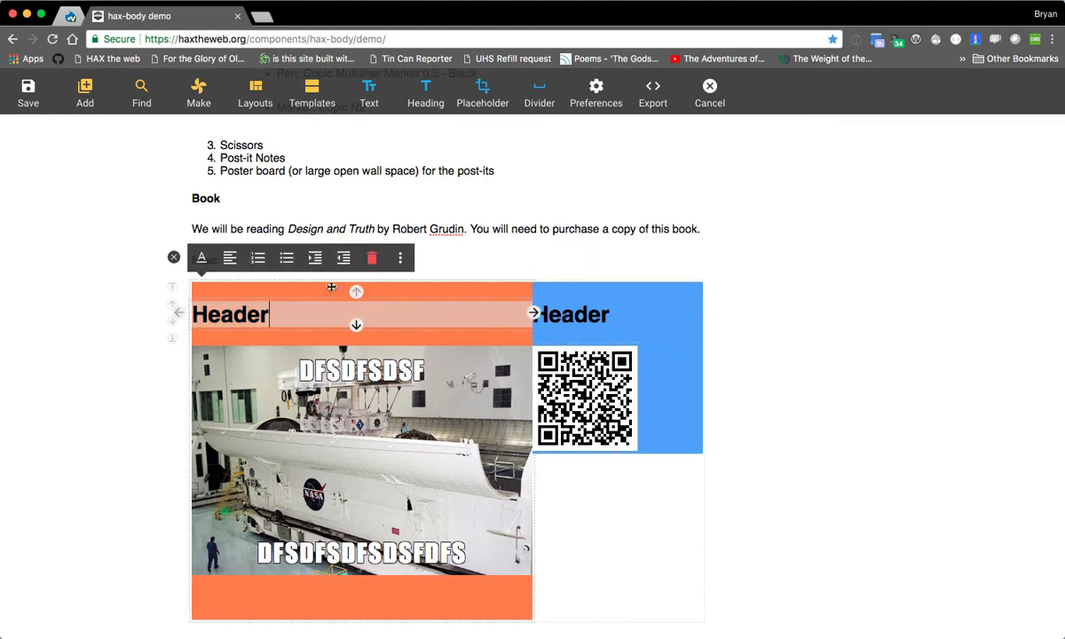
pyautogui.click(463, 336)
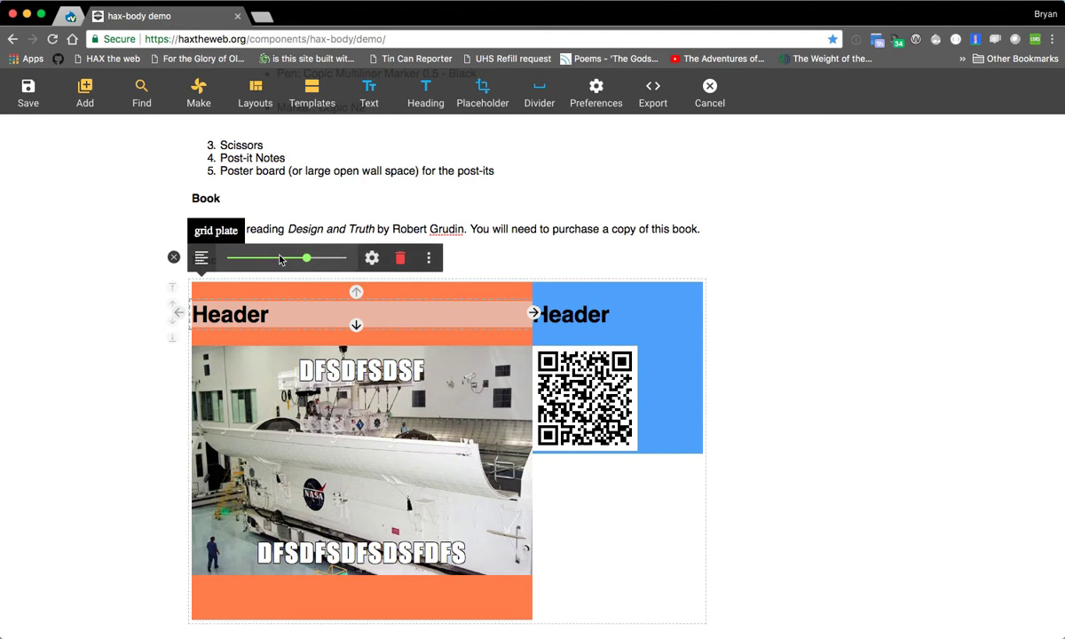
pyautogui.click(265, 260)
pyautogui.click(337, 335)
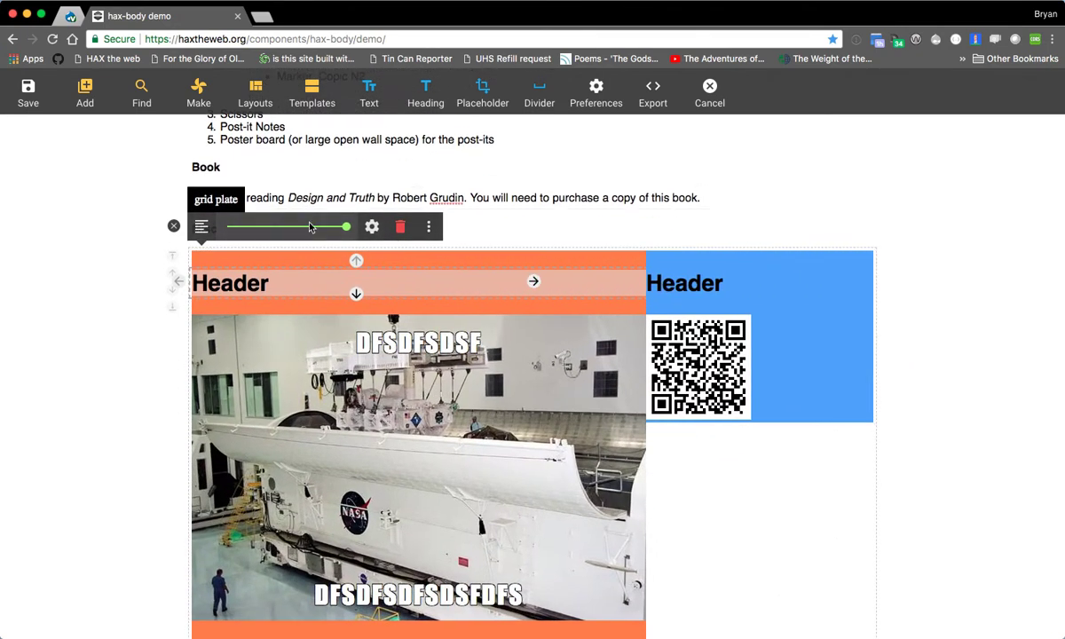
# - Narrow the grid plate to about half the page width and reposition it near the page's start, directly below the video
pyautogui.click(310, 226)
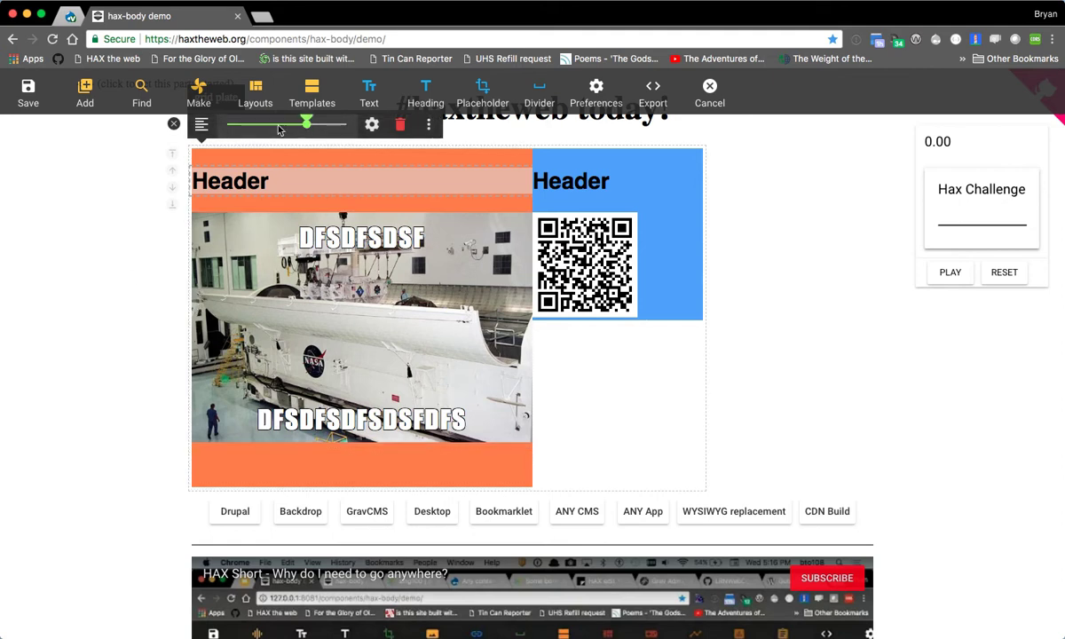
pyautogui.moveTo(306, 126); pyautogui.dragTo(266, 126)
pyautogui.click(172, 189)
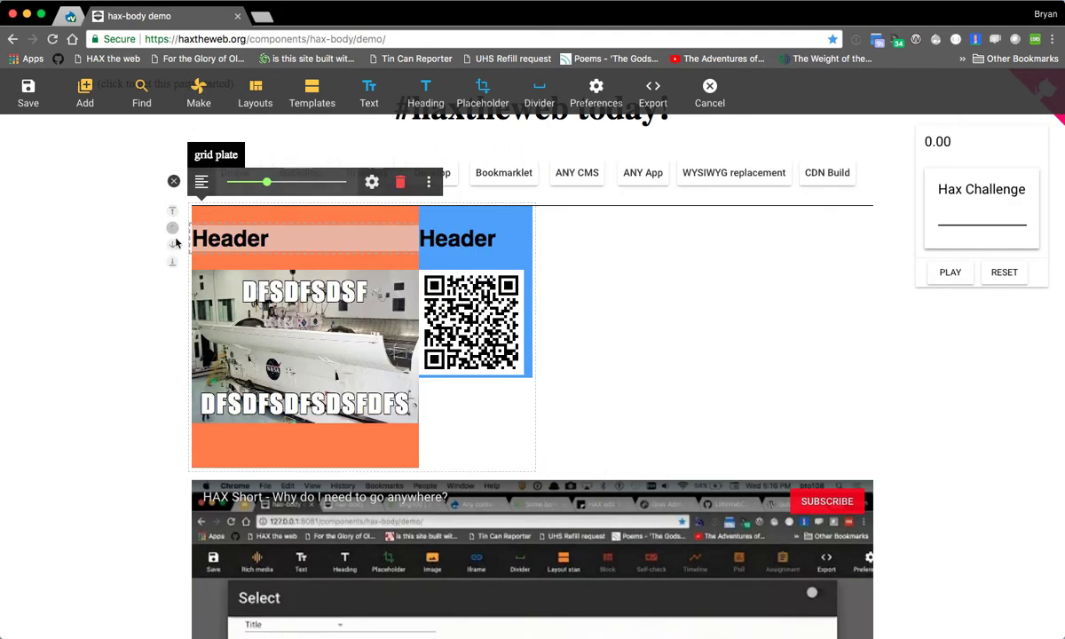
pyautogui.click(173, 242)
pyautogui.scroll(1, 151, 356)
pyautogui.click(173, 487)
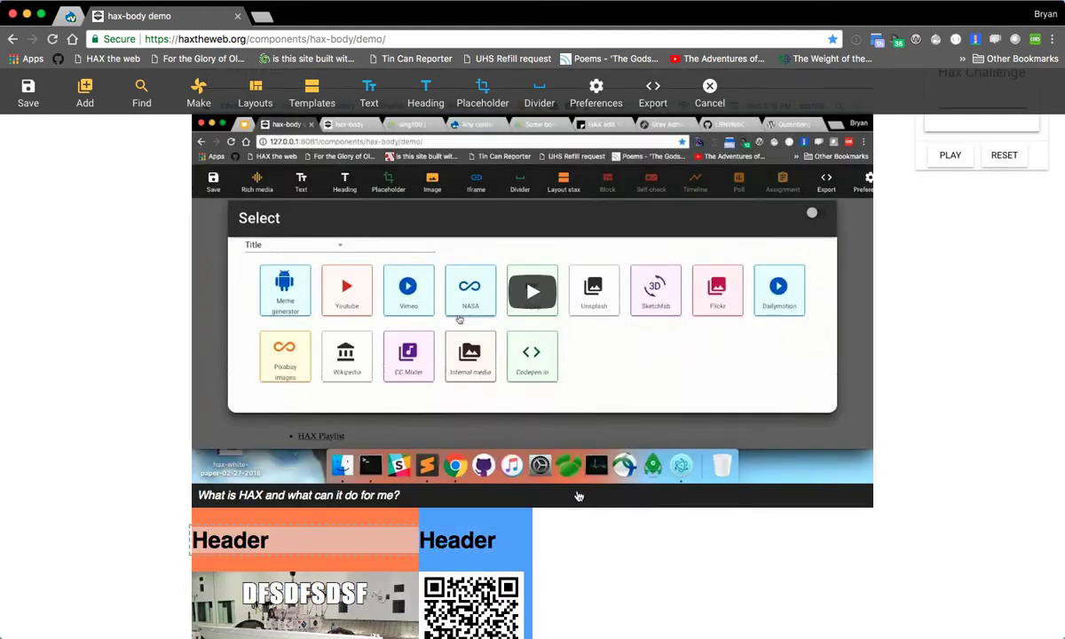
# - Open the settings of the "What is HAX and what can it do for me?" video player and view its options
pyautogui.click(482, 320)
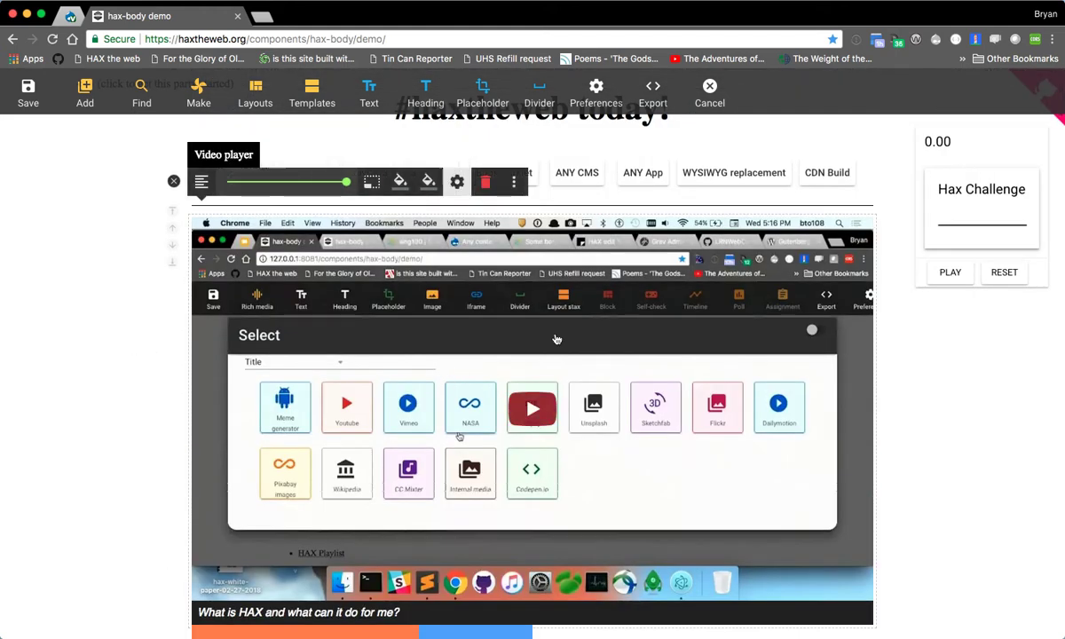
pyautogui.click(457, 181)
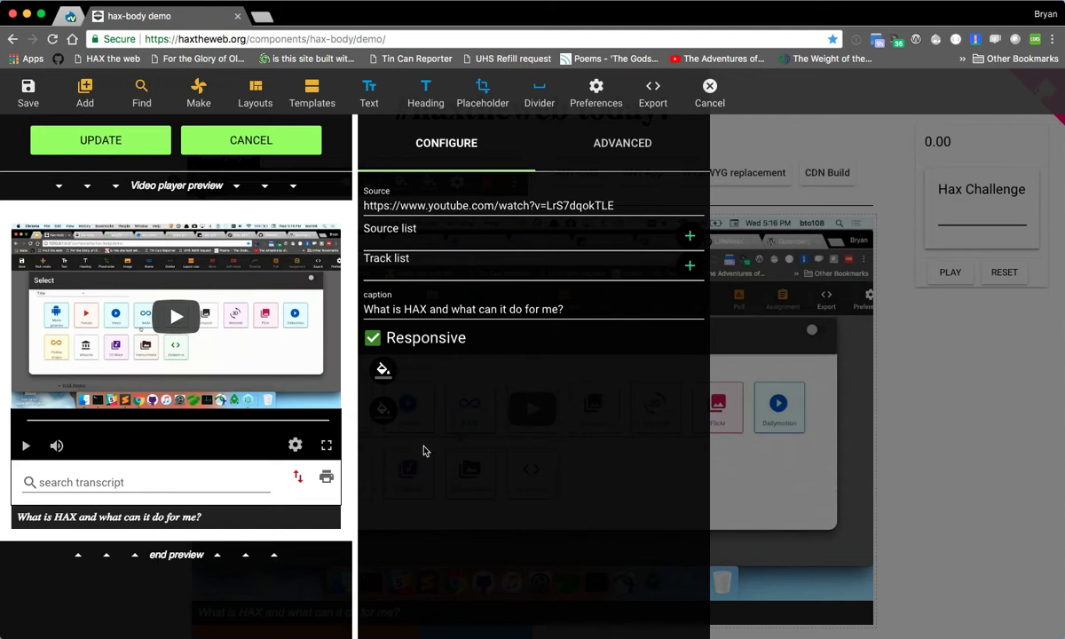
pyautogui.doubleClick(414, 348)
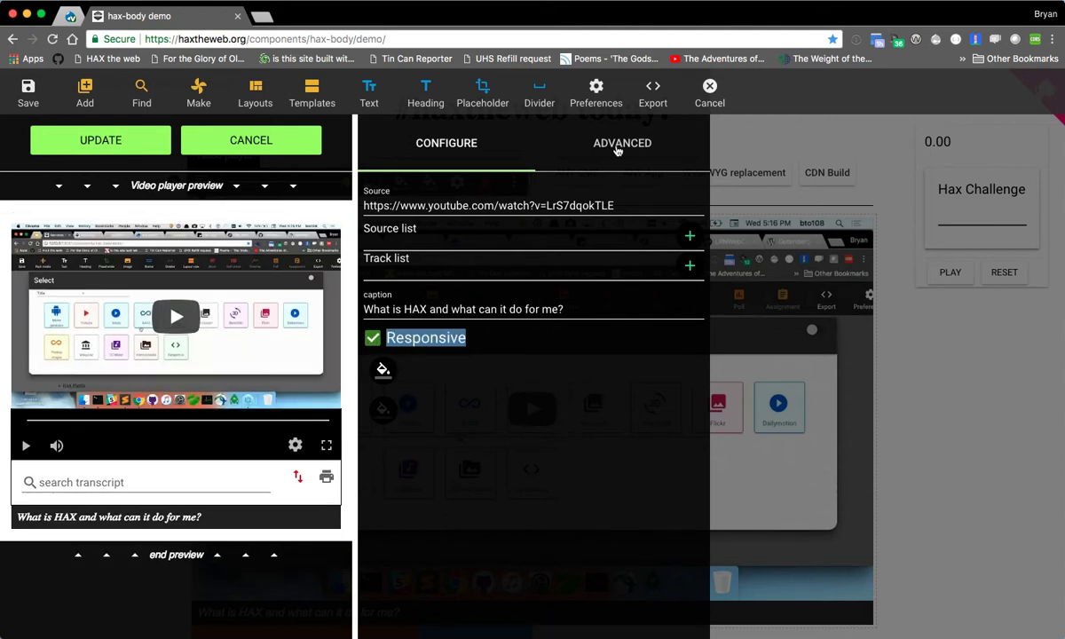
# - Enable Developer mode, Show Export Panel and X-Ray vision in the editor preferences
pyautogui.click(598, 91)
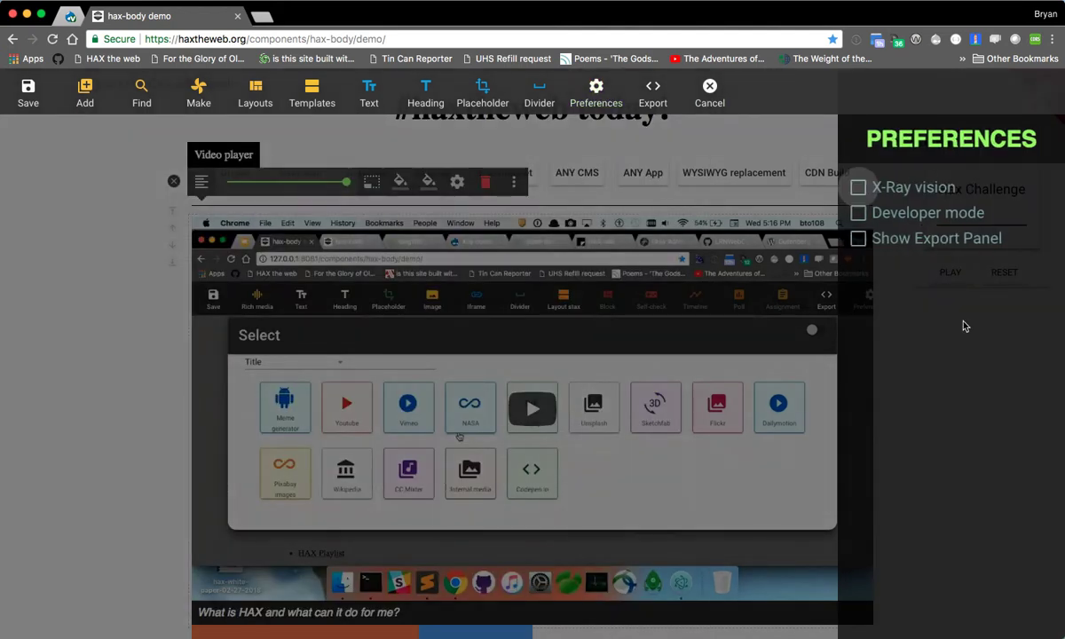
pyautogui.press('Tab')
pyautogui.press('space')
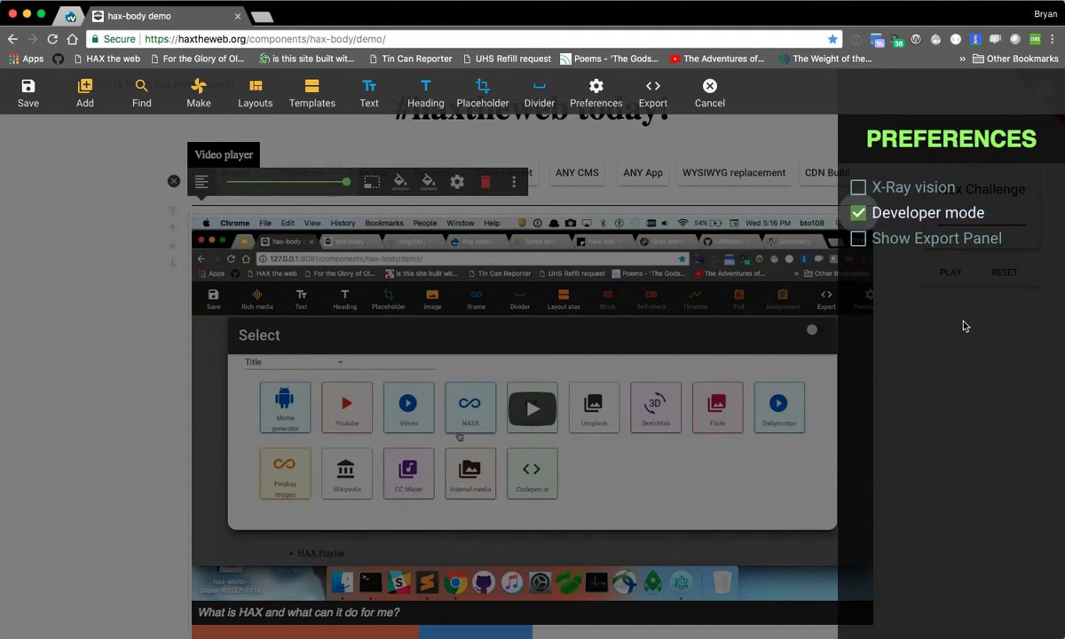
pyautogui.press('Tab')
pyautogui.press('space')
pyautogui.hotkey('shift', 'Tab')
pyautogui.hotkey('shift', 'Tab')
pyautogui.press('space')
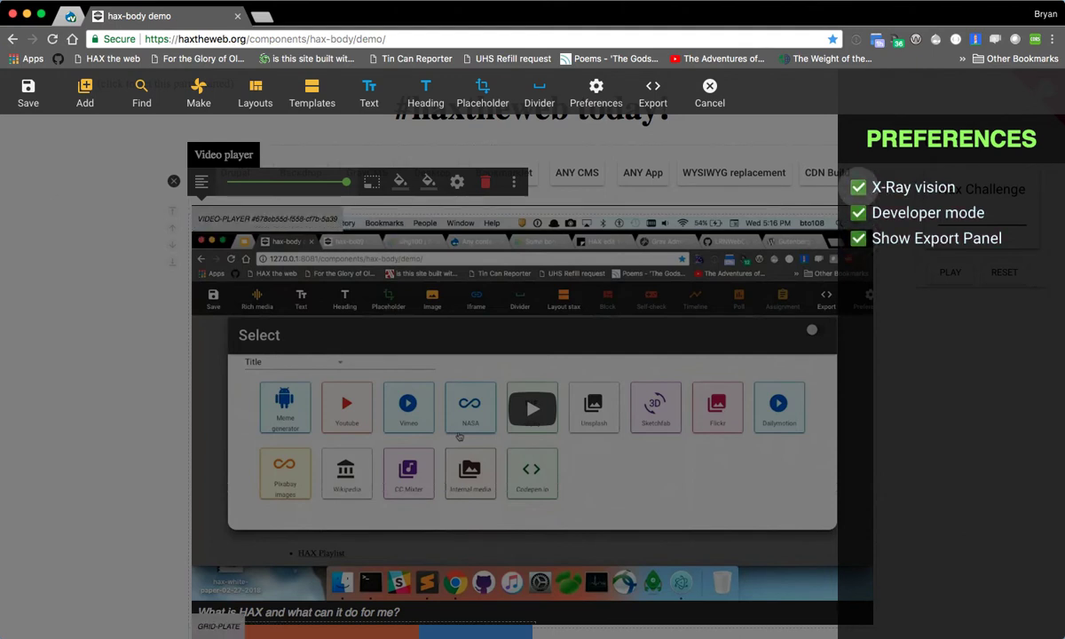
# - View the page's export code, and insert the Example Lesson template directly below the video
pyautogui.click(658, 90)
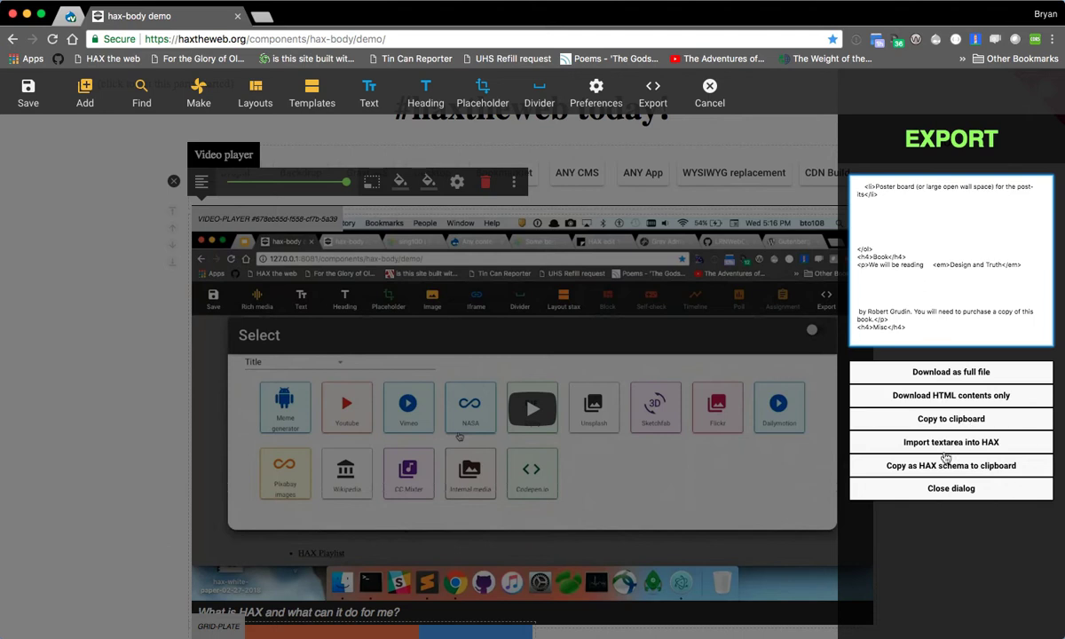
pyautogui.click(302, 102)
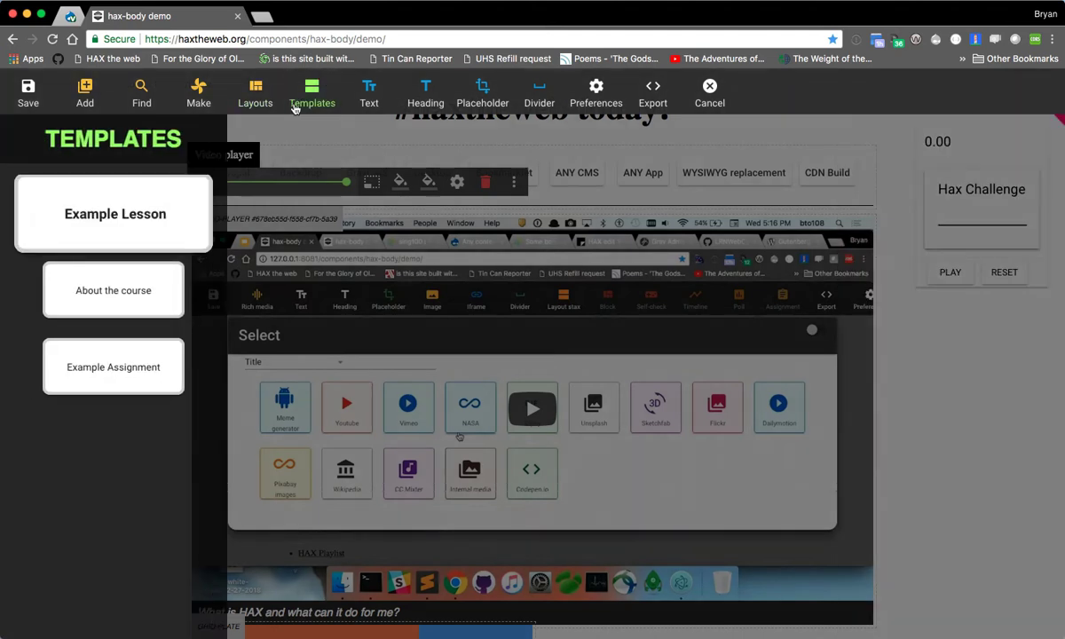
pyautogui.click(122, 243)
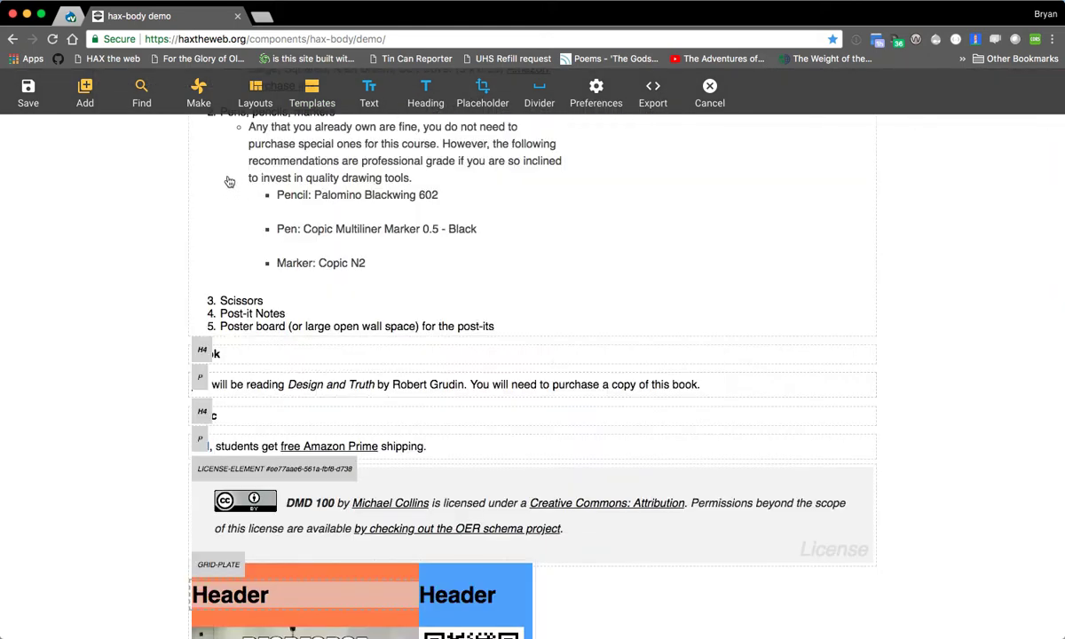
# - Look over the available templates, layouts and elements to make, trying the title filter with Hero and clearing it
pyautogui.click(312, 96)
pyautogui.click(255, 98)
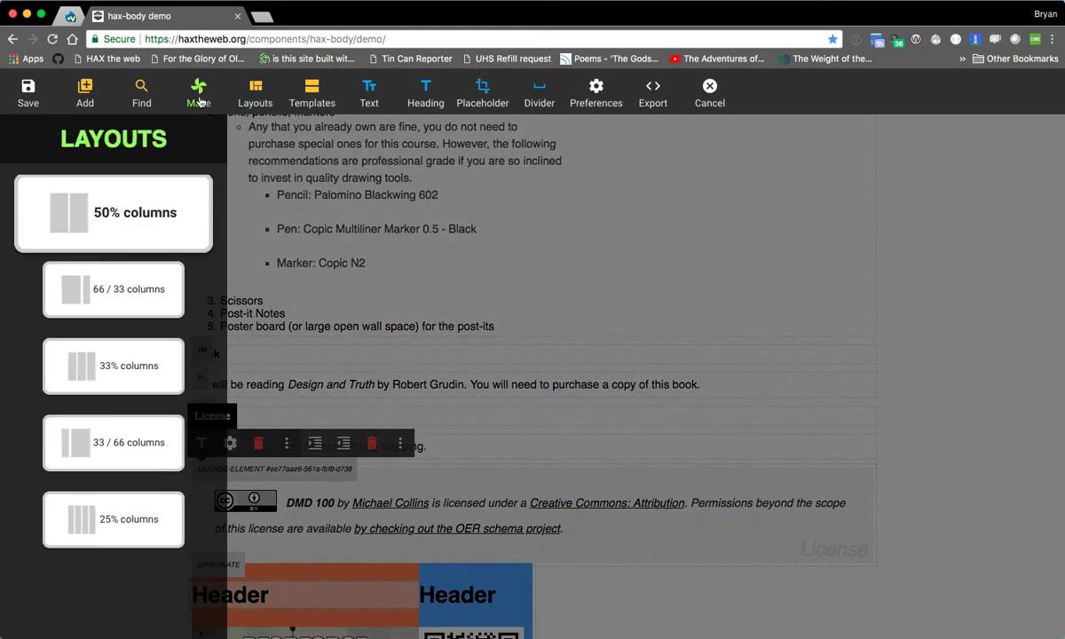
pyautogui.click(199, 100)
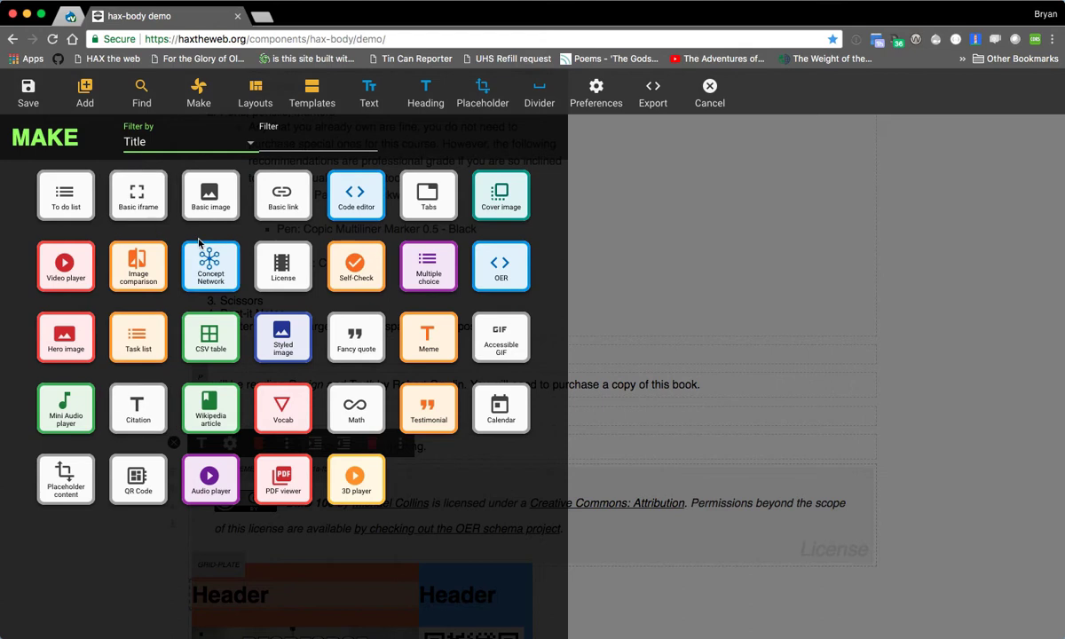
pyautogui.click(293, 142)
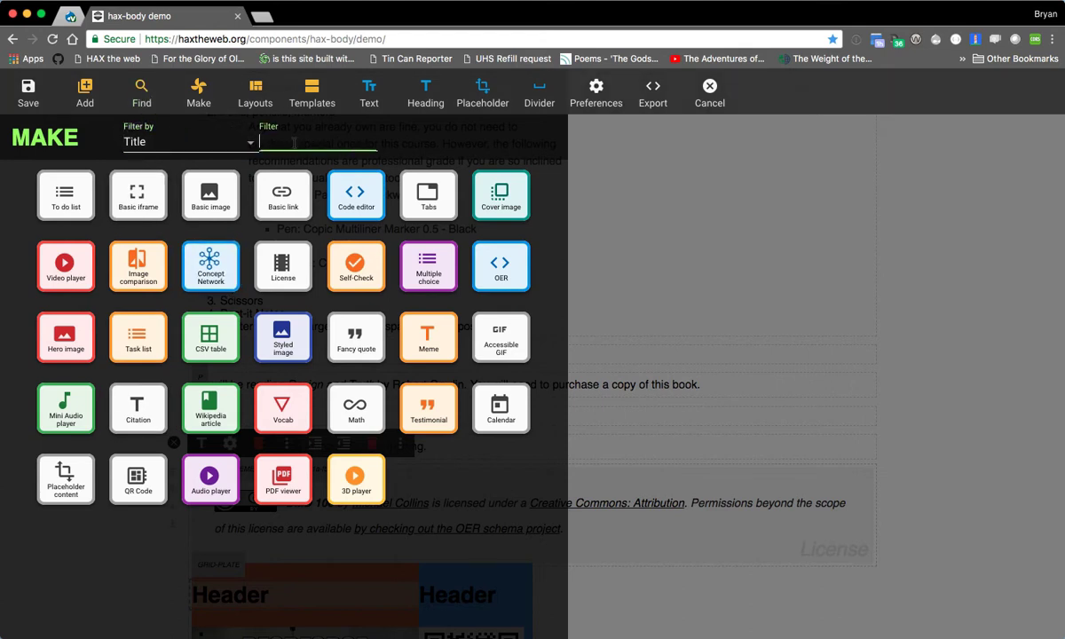
pyautogui.write('Hero')
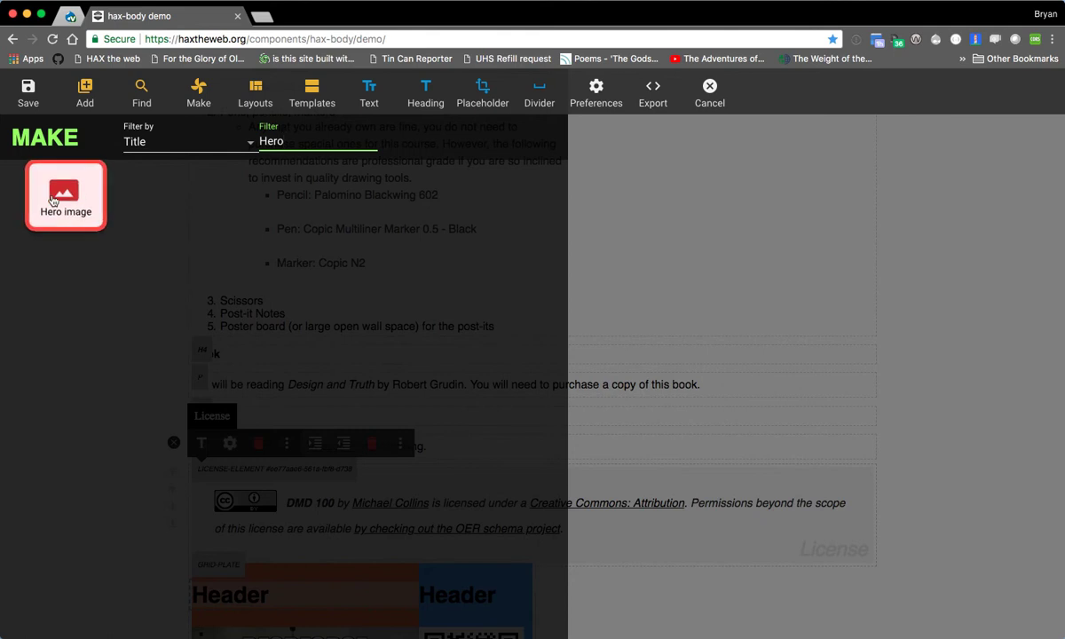
pyautogui.press('Tab')
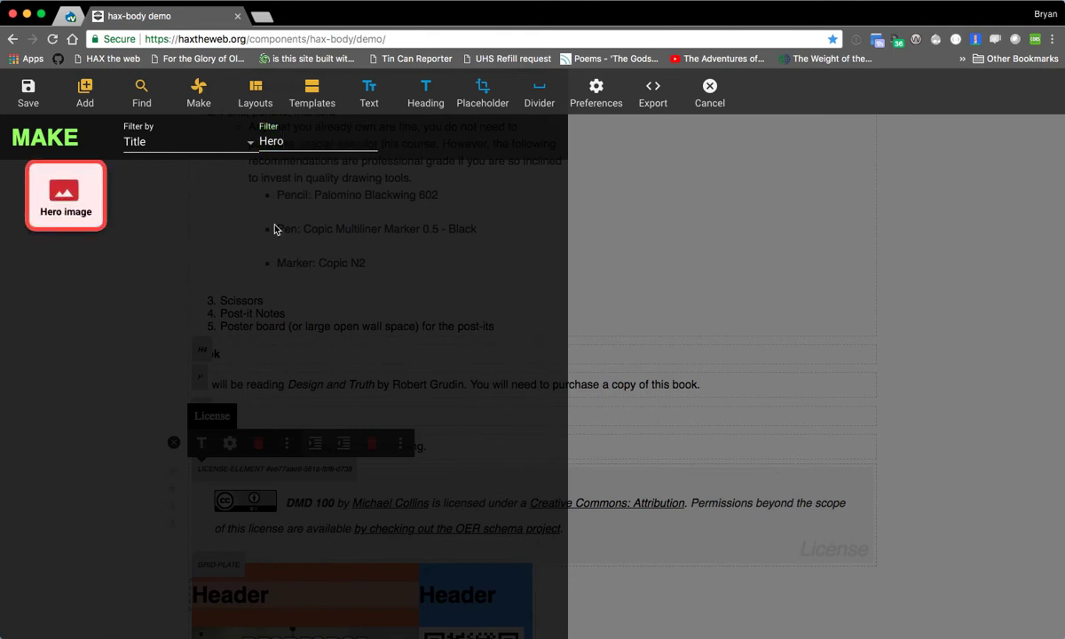
pyautogui.hotkey('shift', 'Tab')
pyautogui.press('BackSpace')
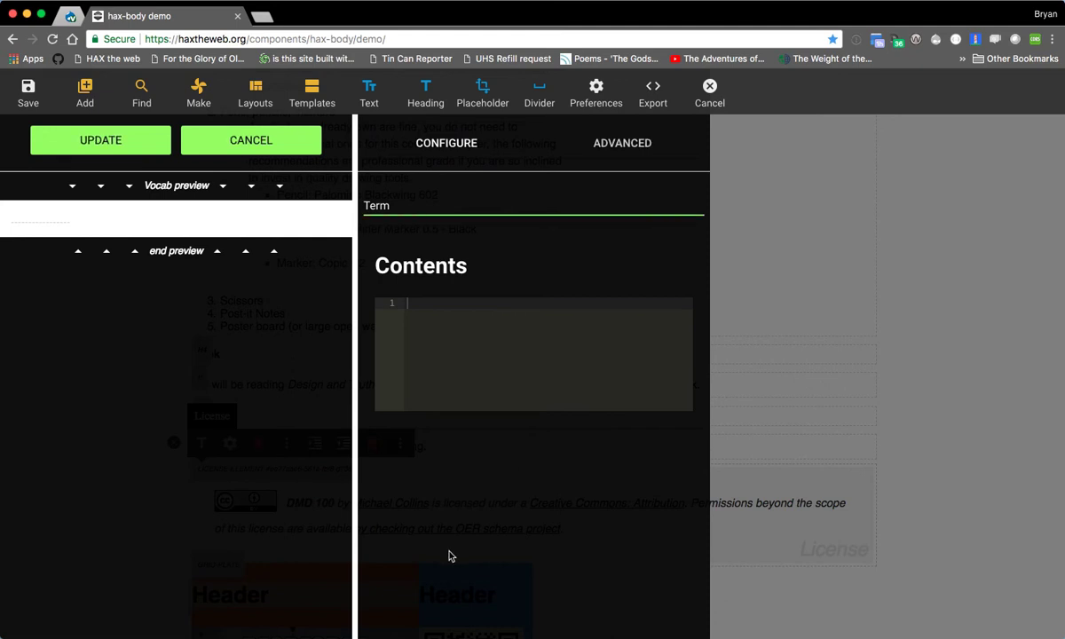
# - Add a Vocab element with the term "Way better then before" and the contents "A11y considerations"
pyautogui.write('Way better then before')
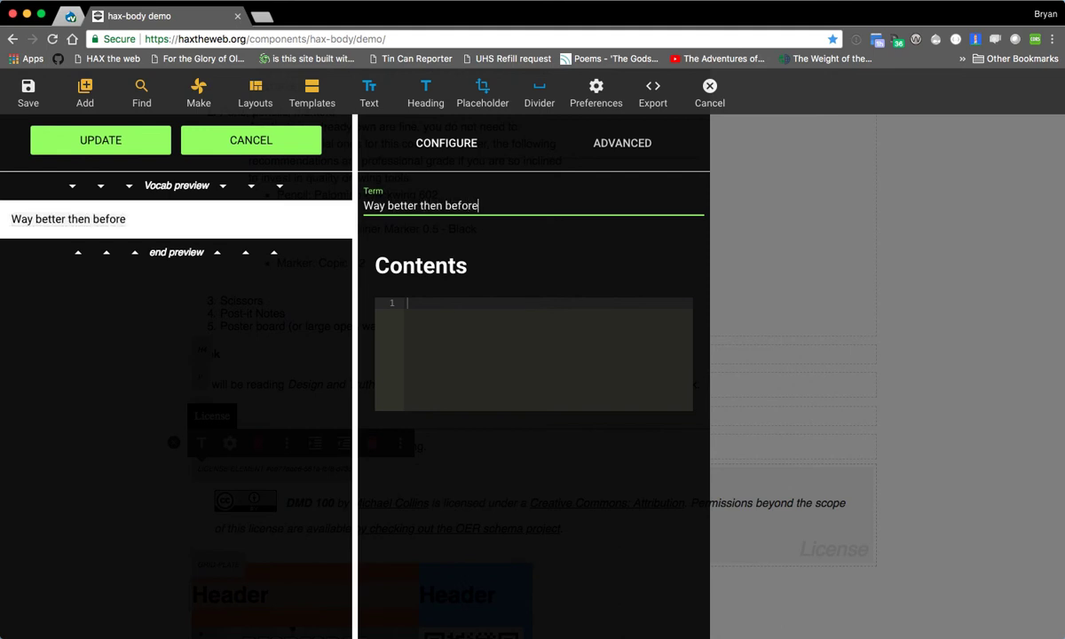
pyautogui.press('Tab')
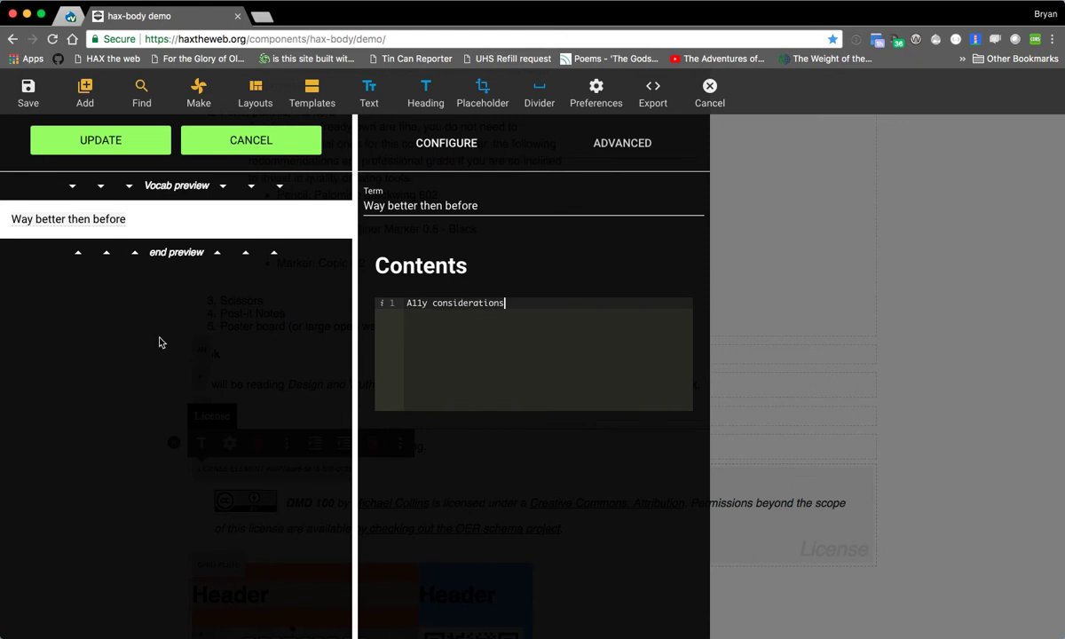
pyautogui.click(107, 149)
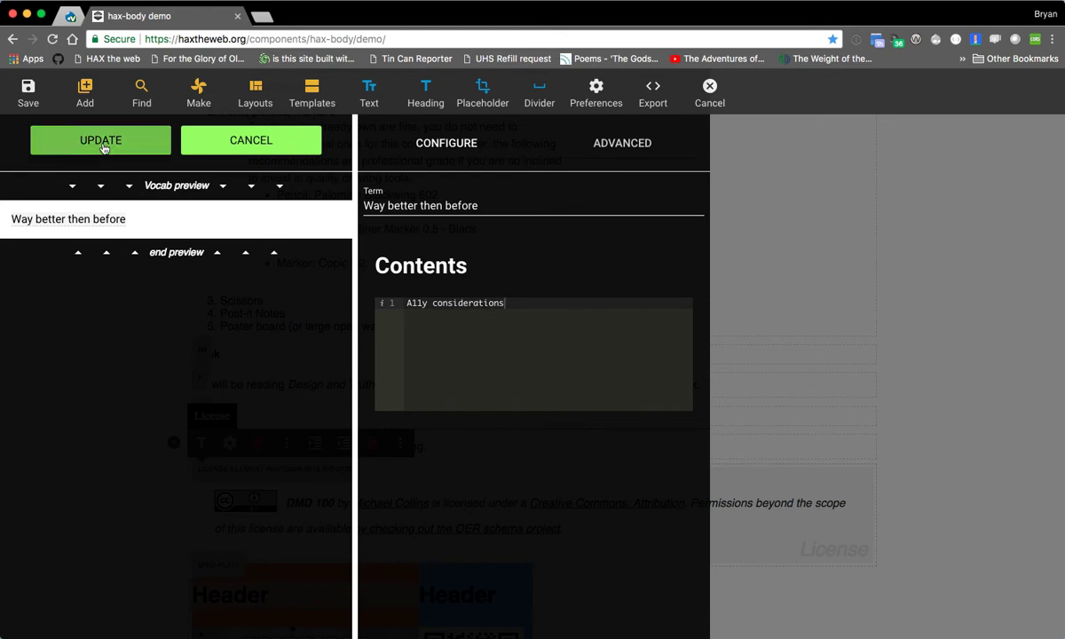
# - Turn off X-Ray vision and Show Export Panel in the editor preferences, keeping Developer mode enabled
pyautogui.scroll(-3, 51, 580)
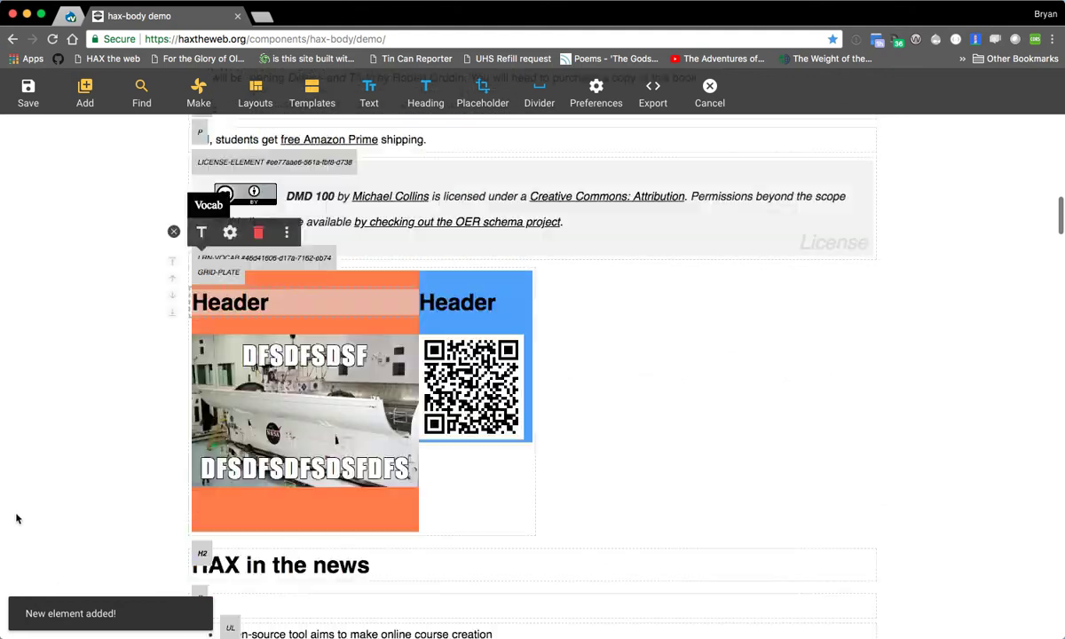
pyautogui.click(595, 92)
pyautogui.click(884, 189)
pyautogui.click(909, 239)
pyautogui.click(858, 213)
pyautogui.click(744, 394)
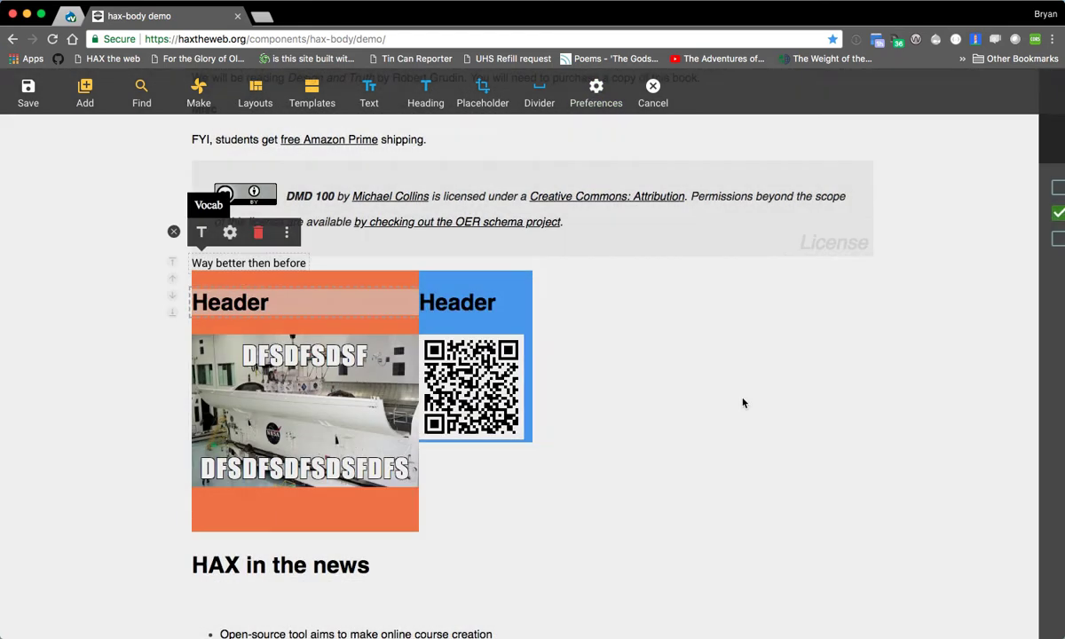
# - Look over the searchable media sources and try out their title filter
pyautogui.click(139, 92)
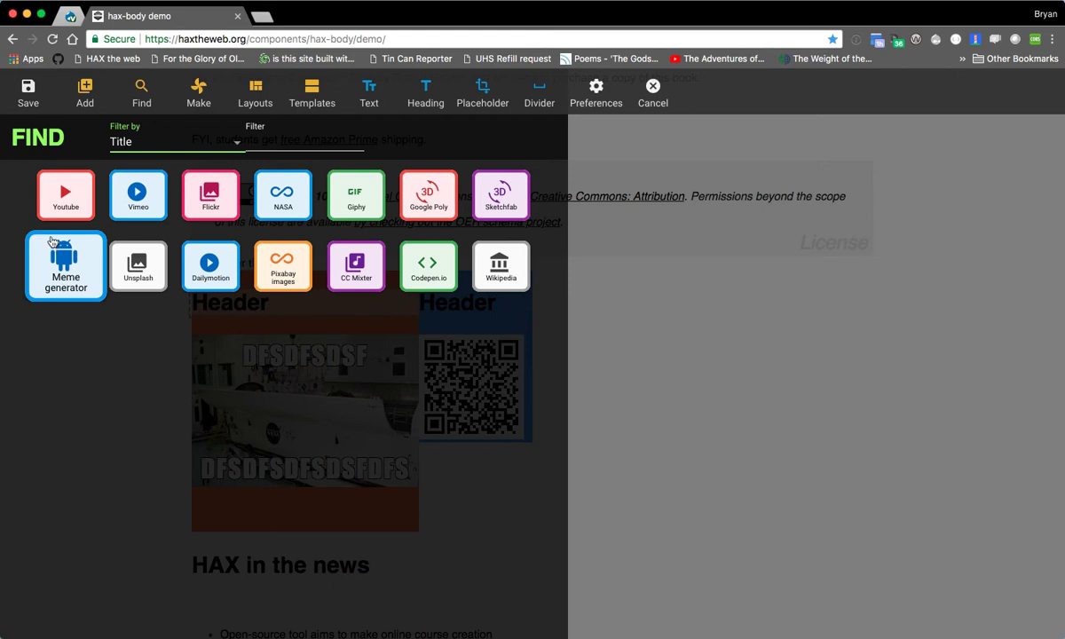
pyautogui.click(312, 140)
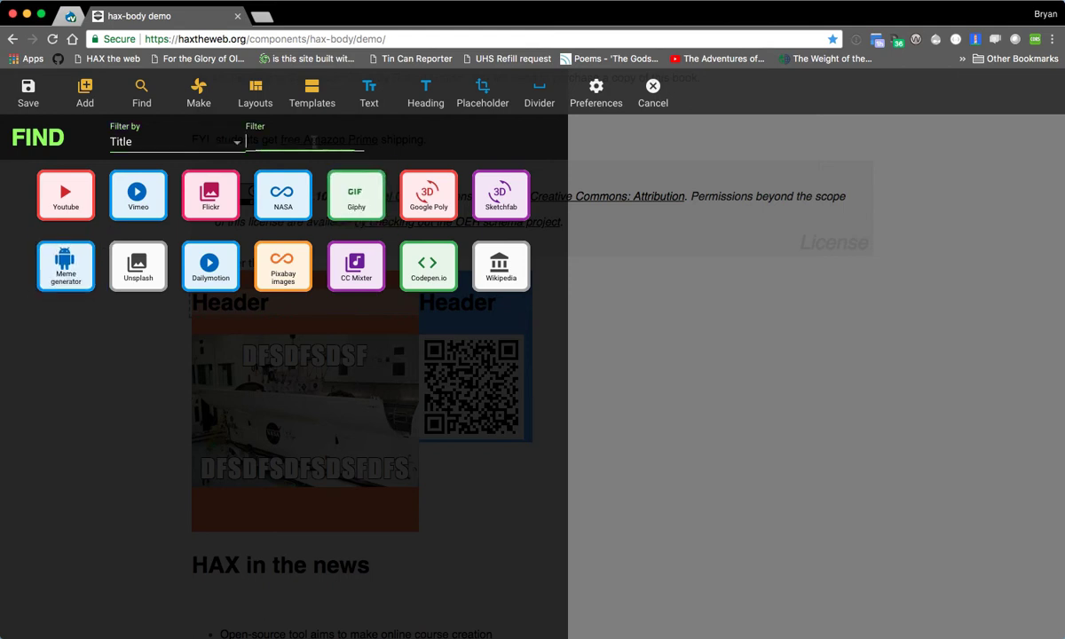
pyautogui.write('f')
pyautogui.press('BackSpace')
# - Add a Task list titled "Steps to completion" with three tasks, naming the second task "dfsfsfsfsf"
pyautogui.click(204, 96)
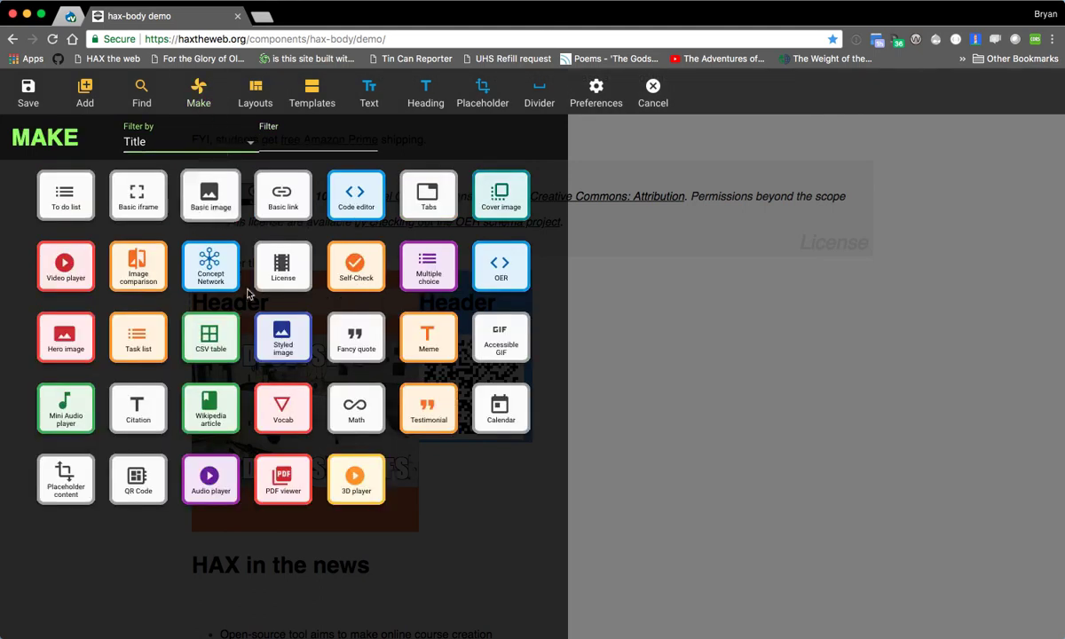
pyautogui.click(147, 344)
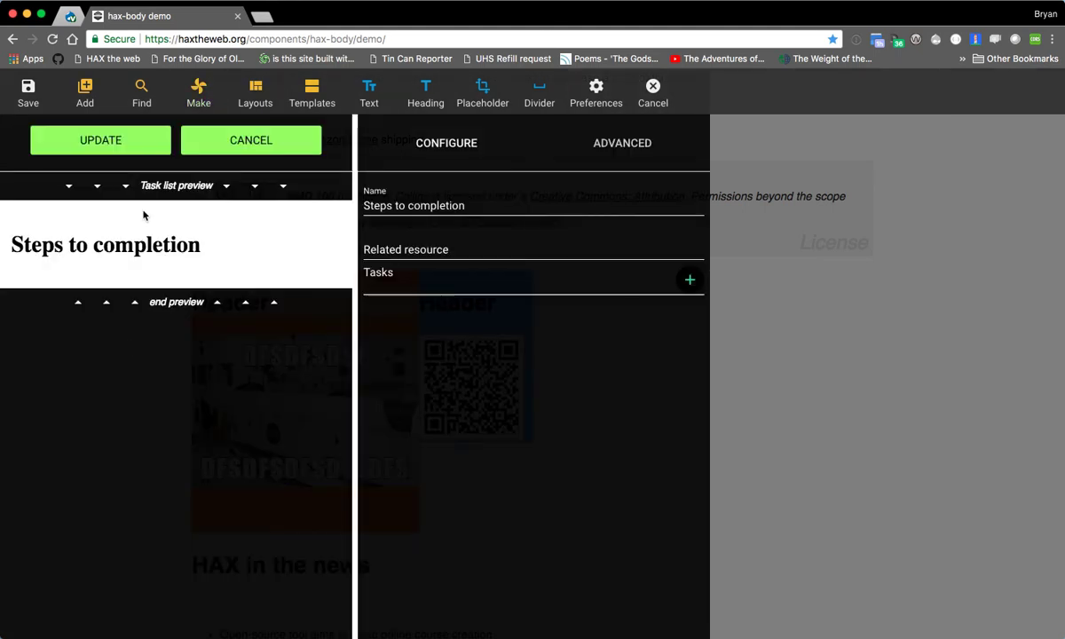
pyautogui.click(690, 279)
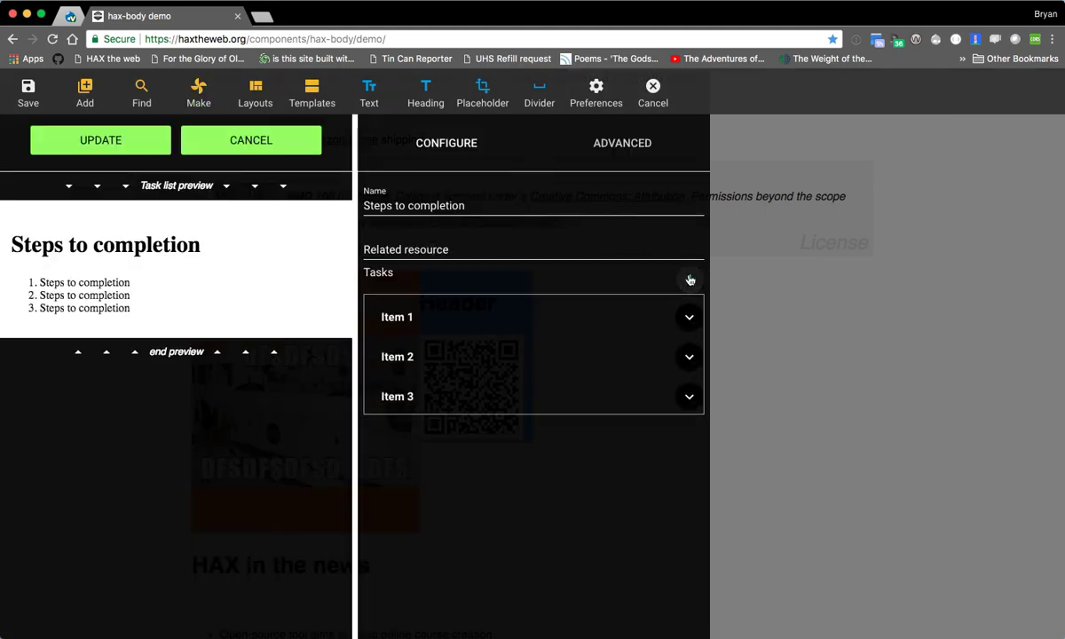
pyautogui.click(619, 372)
pyautogui.click(535, 444)
pyautogui.tripleClick(512, 397)
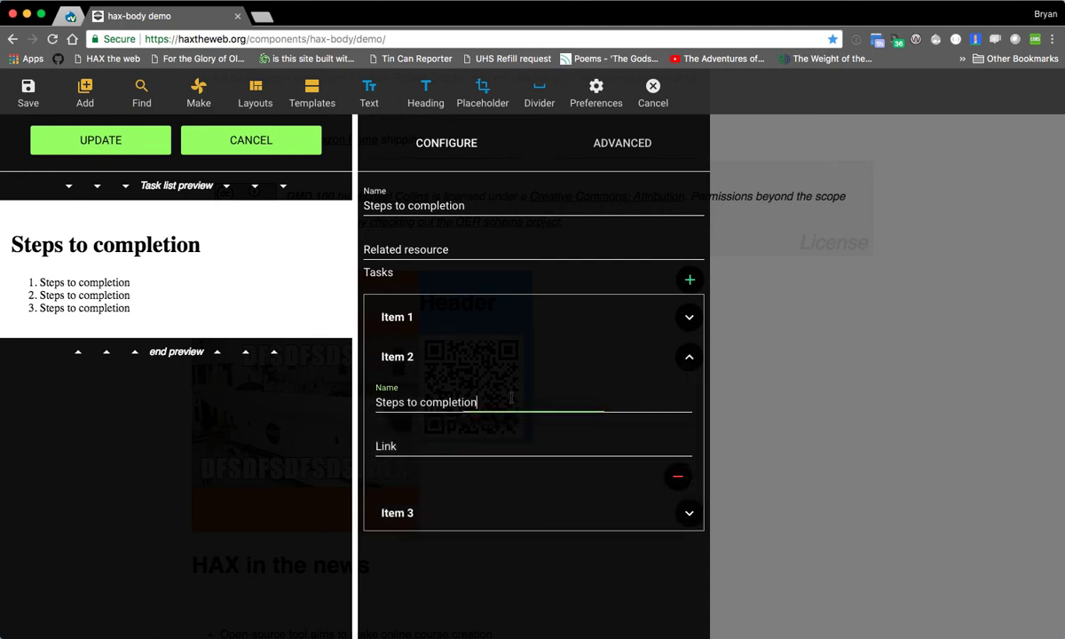
pyautogui.write('dfsfsfsfsf')
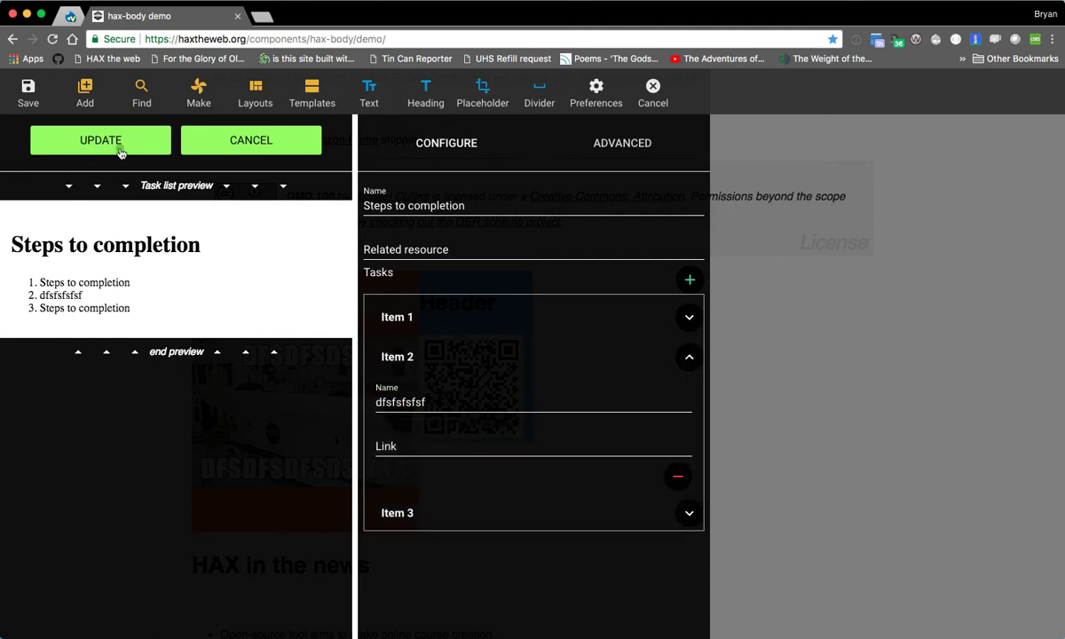
pyautogui.click(115, 153)
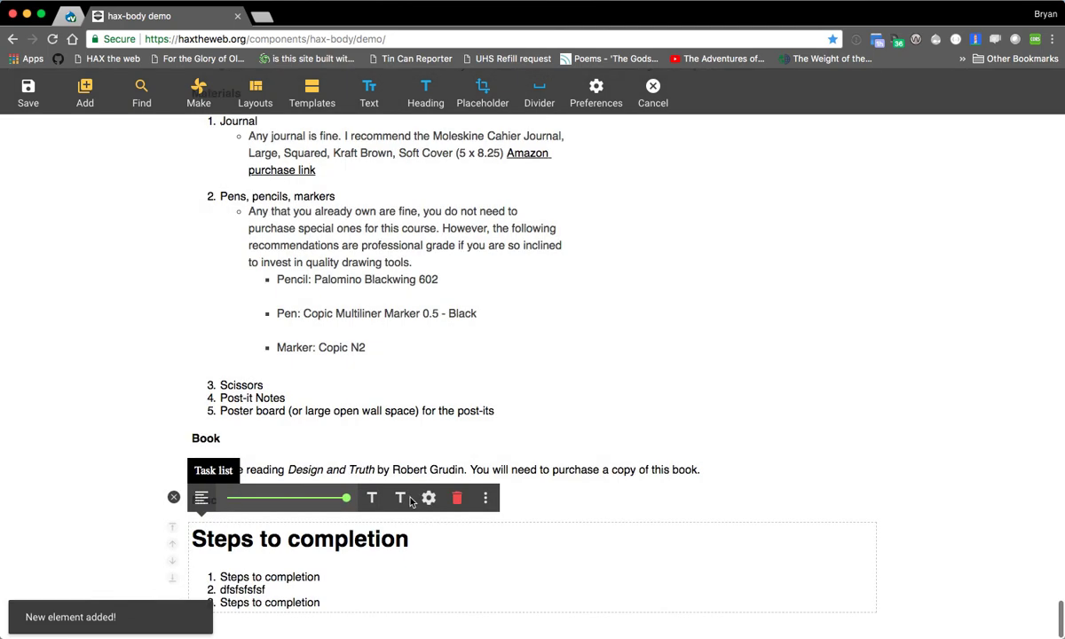
# - Move the task list to the start of the page content, above the row of platform buttons, and deselect it
pyautogui.click(173, 499)
pyautogui.click(222, 567)
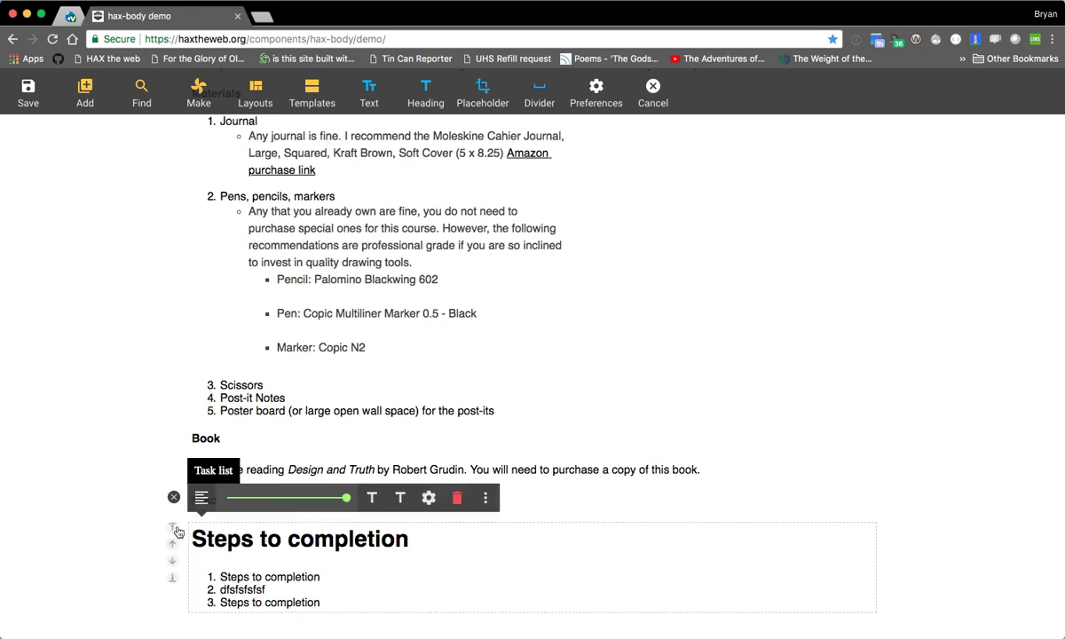
pyautogui.click(174, 530)
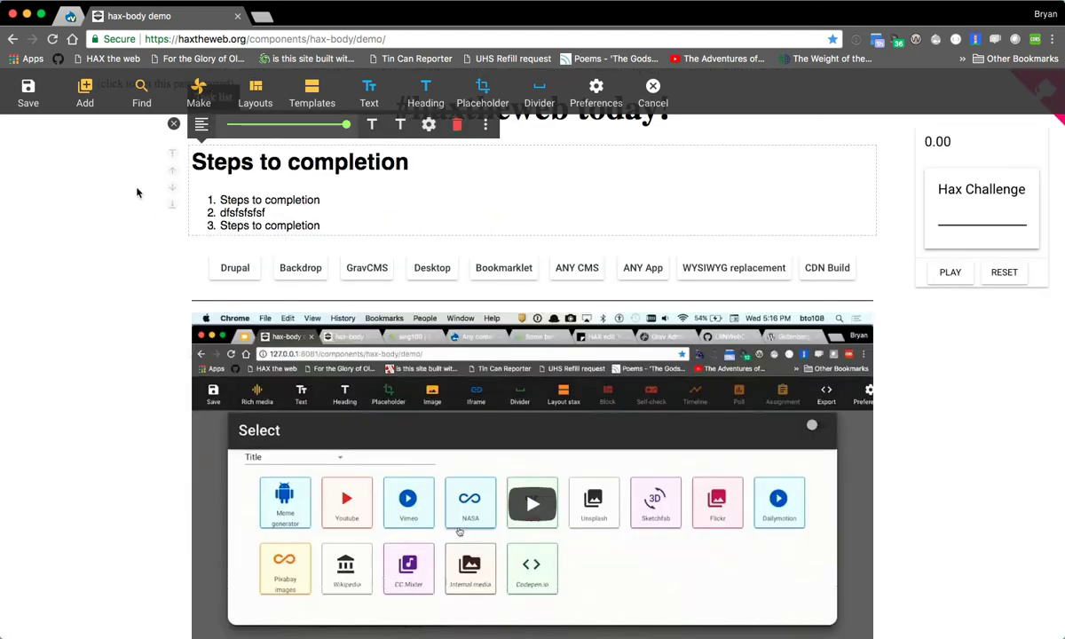
pyautogui.click(71, 226)
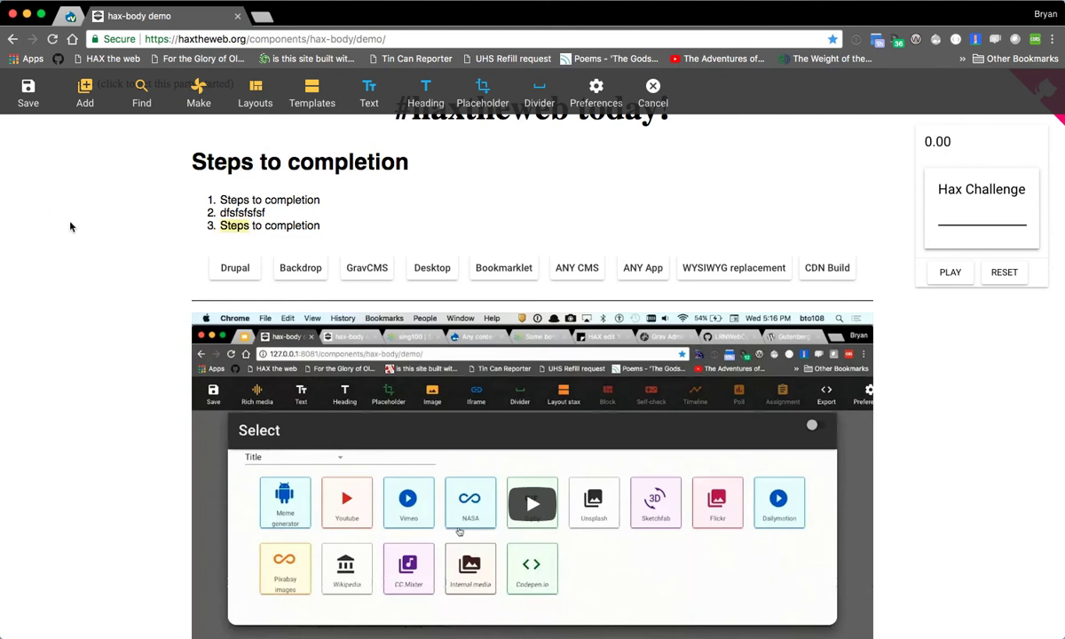
# - Insert a divider and a text placeholder below the Misc heading, and enable Show Export Panel in the editor preferences
pyautogui.click(594, 93)
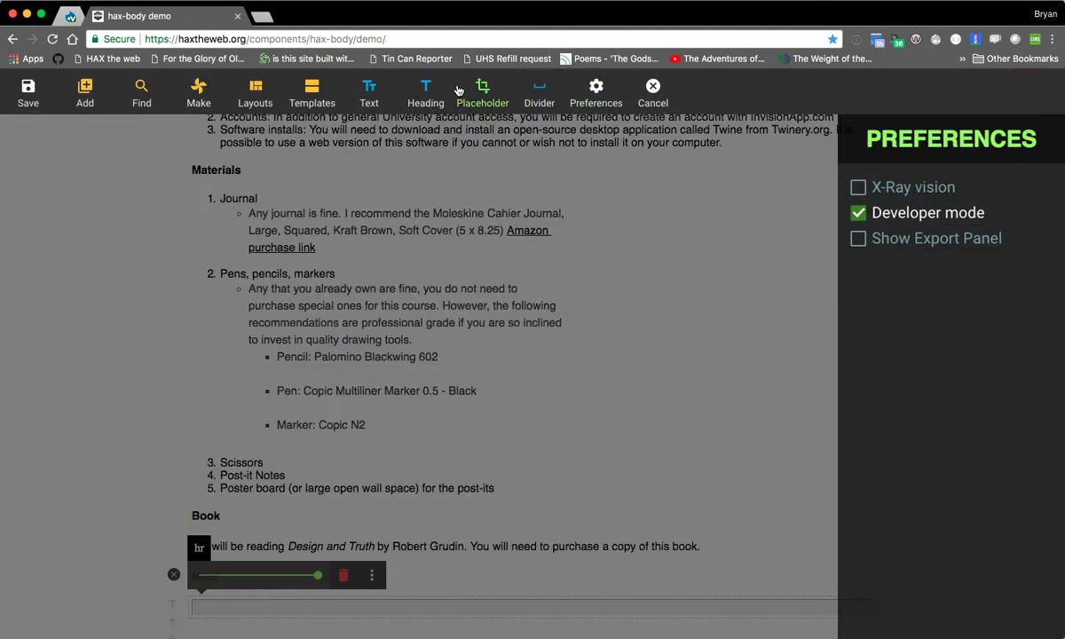
pyautogui.click(596, 93)
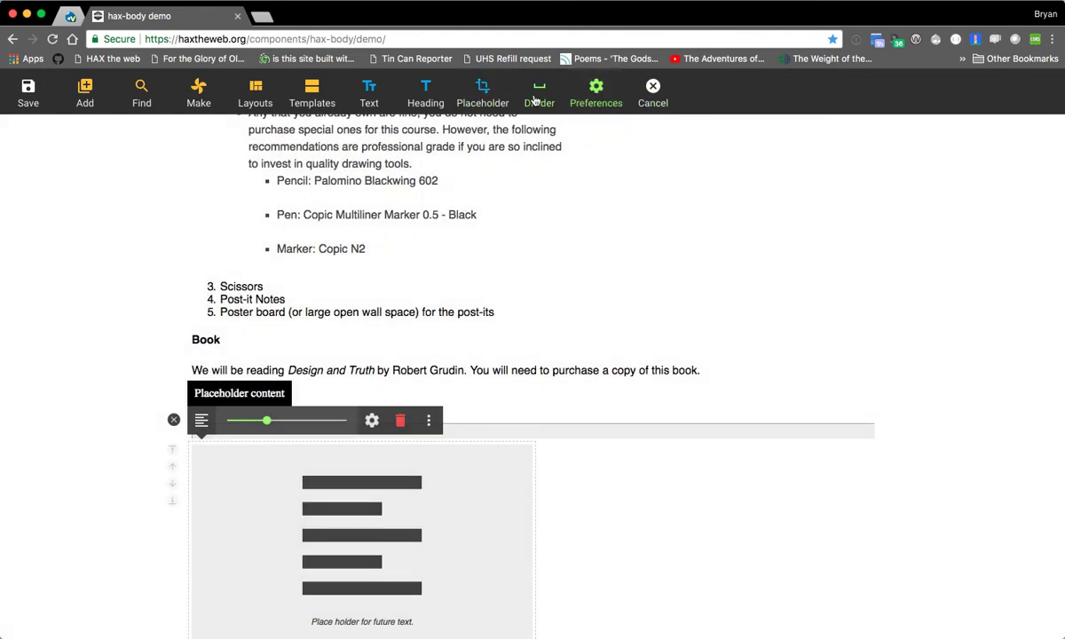
pyautogui.click(586, 104)
pyautogui.click(853, 236)
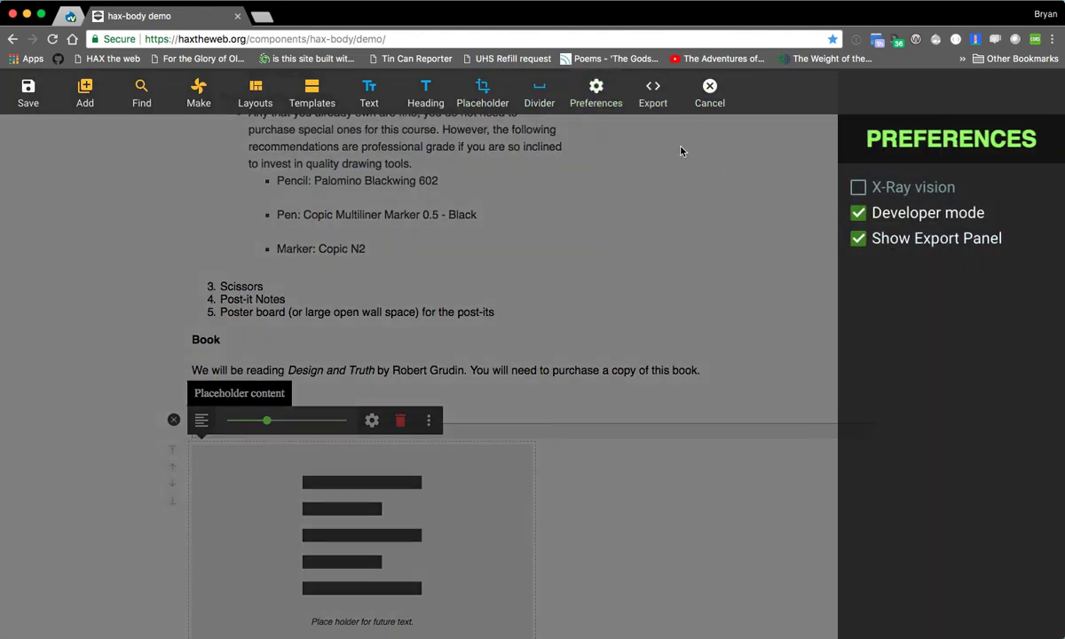
# - View the page's HTML code and the available export options, and close the export view
pyautogui.click(668, 97)
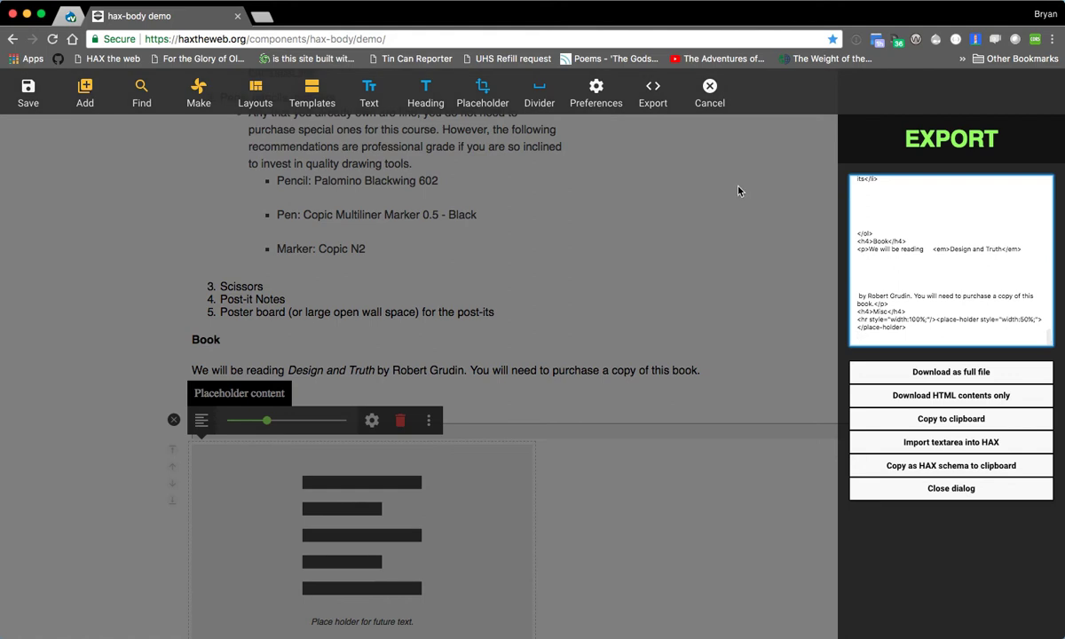
pyautogui.click(694, 179)
pyautogui.click(115, 304)
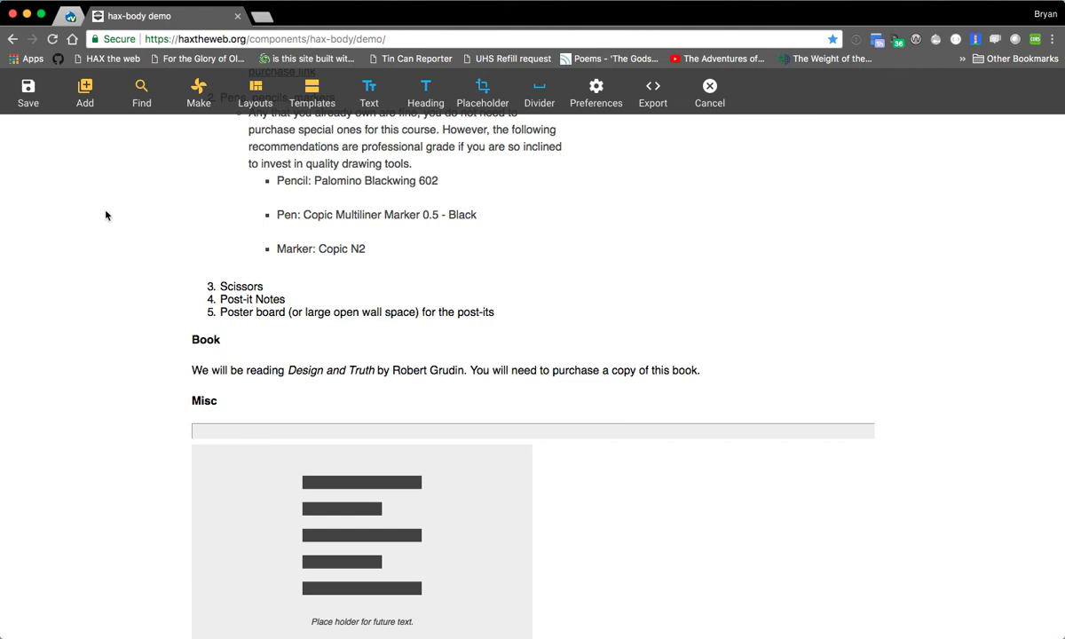
# - Browse the YouTube media results and open the NASA media source
pyautogui.click(135, 96)
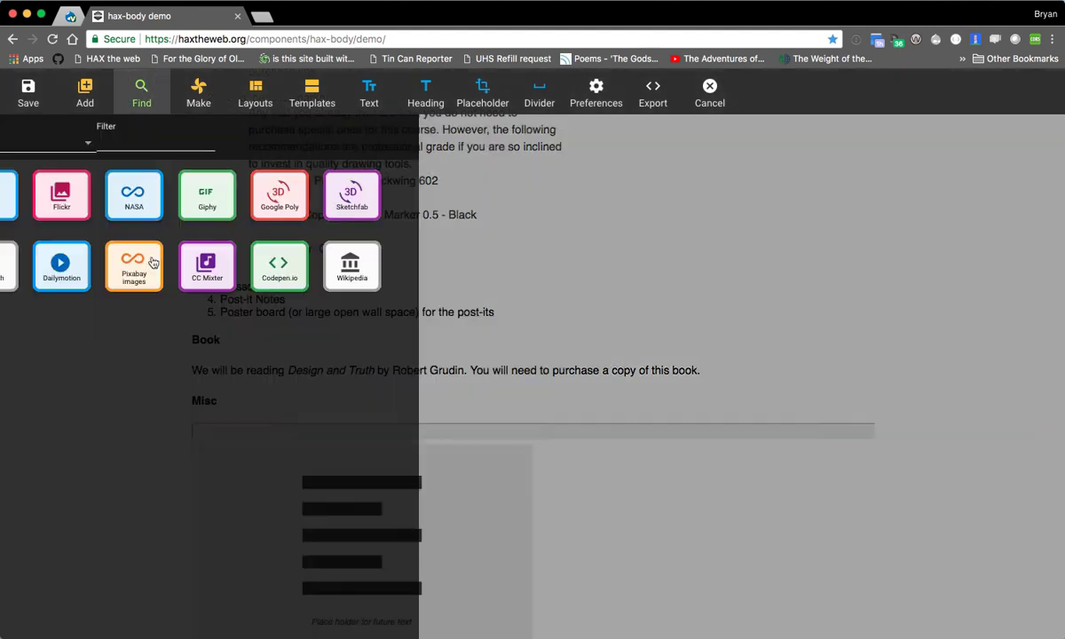
pyautogui.click(92, 211)
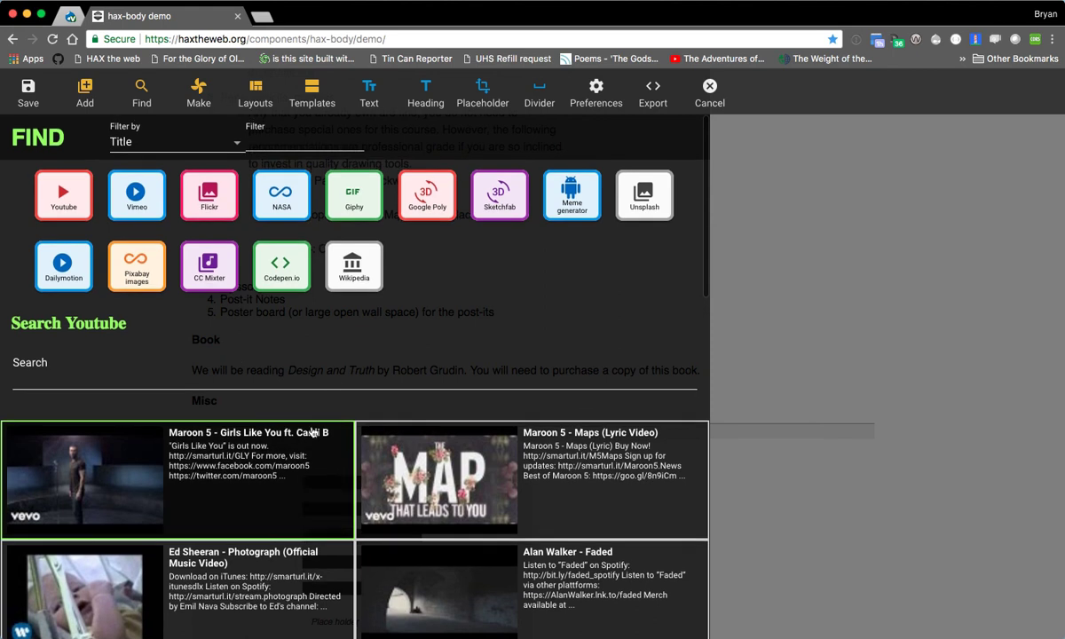
pyautogui.click(296, 224)
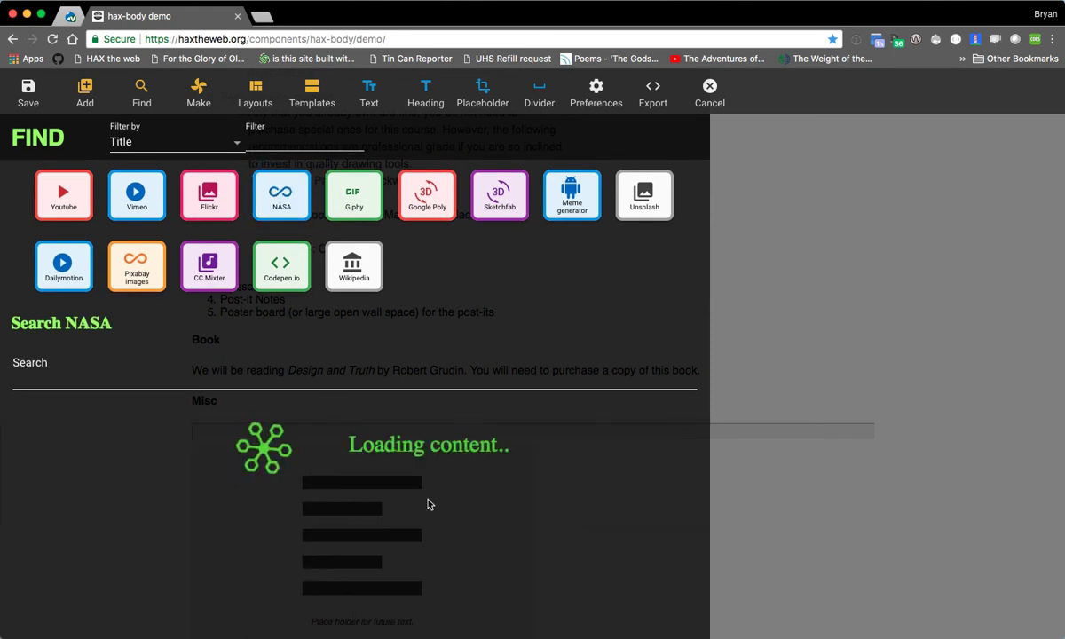